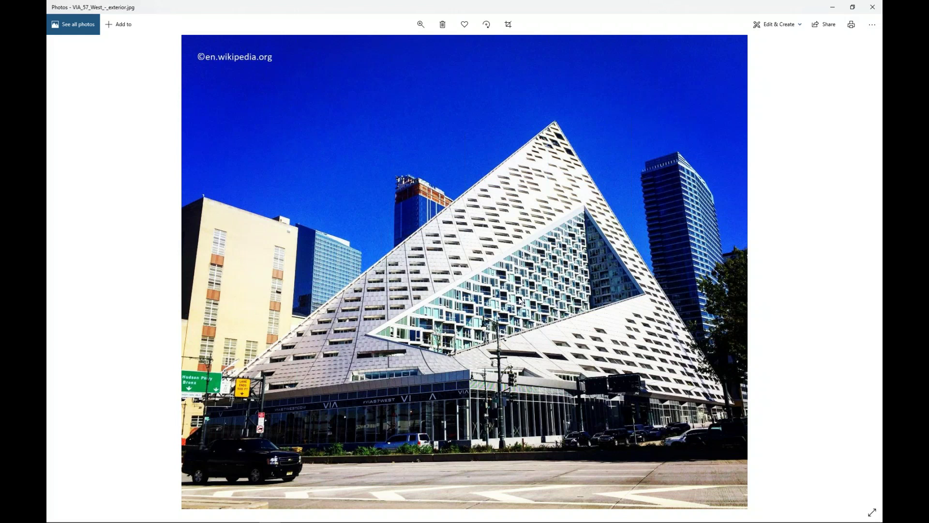
- Switch to the RFEM model of the pyramid-shaped building and examine its curved, opened surface and walls from several sides
{"action": "key", "text": "super+Tab"}
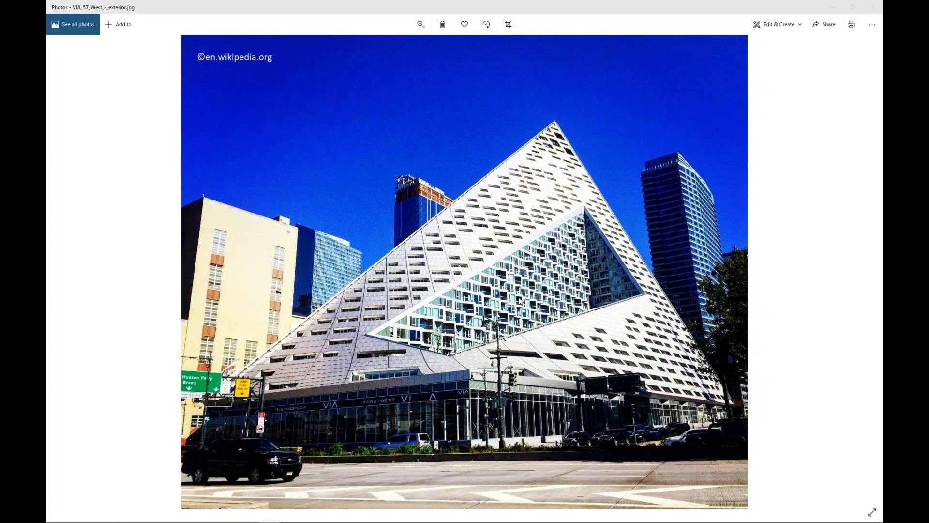
{"action": "left_click", "coordinate": [458, 125]}
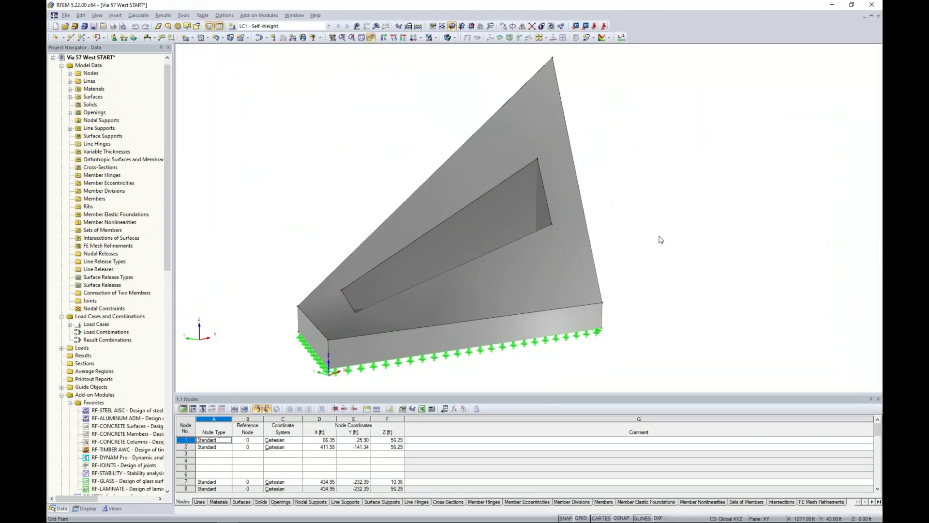
{"action": "middle_click_drag", "start_coordinate": [686, 230], "coordinate": [603, 233], "text": "ctrl"}
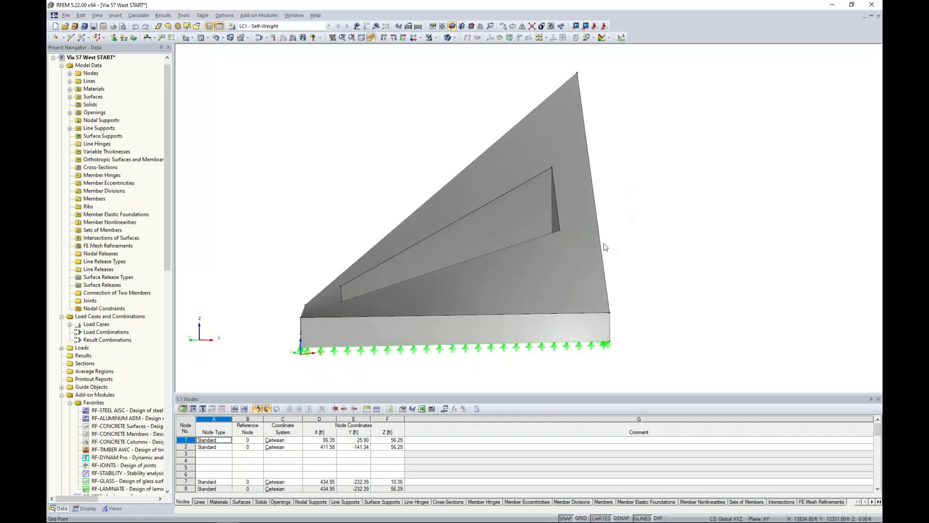
{"action": "middle_click_drag", "start_coordinate": [642, 263], "coordinate": [732, 259], "text": "ctrl"}
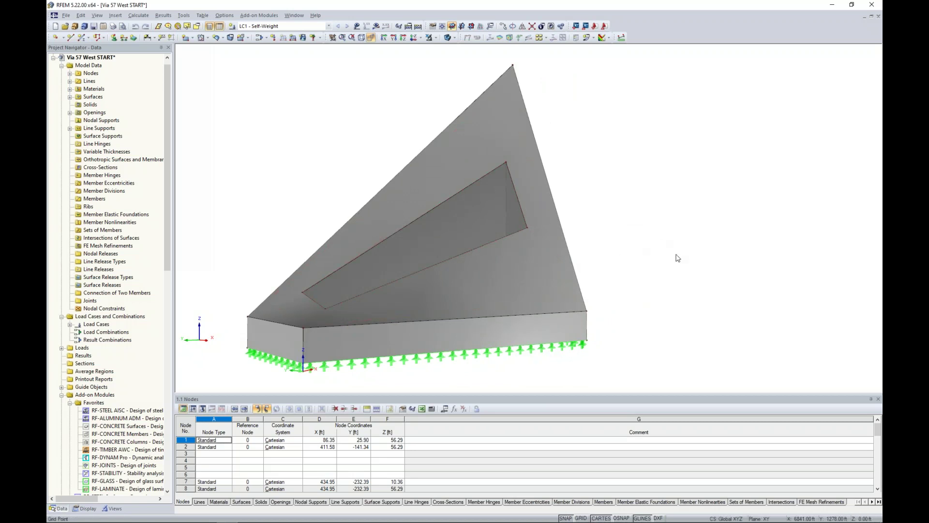
{"action": "left_click", "coordinate": [545, 281]}
{"action": "middle_click_drag", "start_coordinate": [545, 281], "coordinate": [455, 300], "text": "ctrl"}
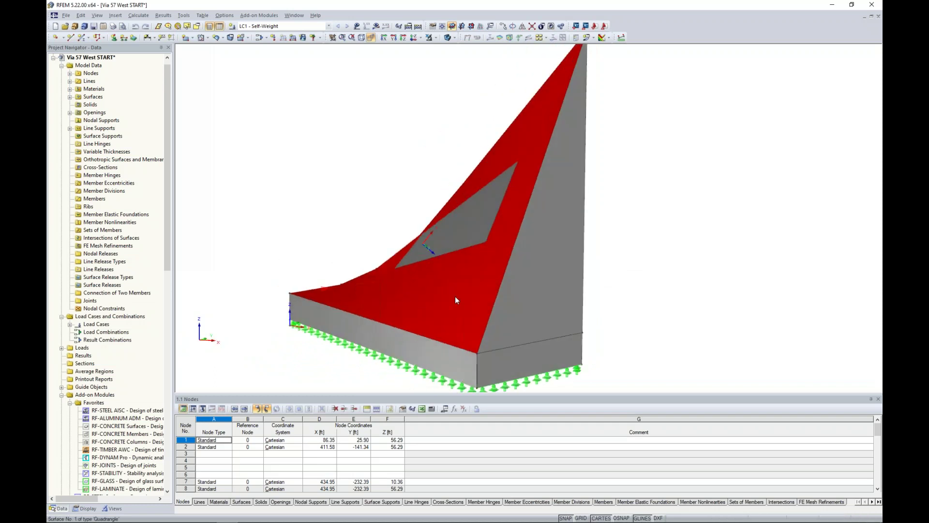
{"action": "left_click", "coordinate": [639, 271]}
{"action": "middle_click_drag", "start_coordinate": [639, 271], "coordinate": [408, 305], "text": "ctrl"}
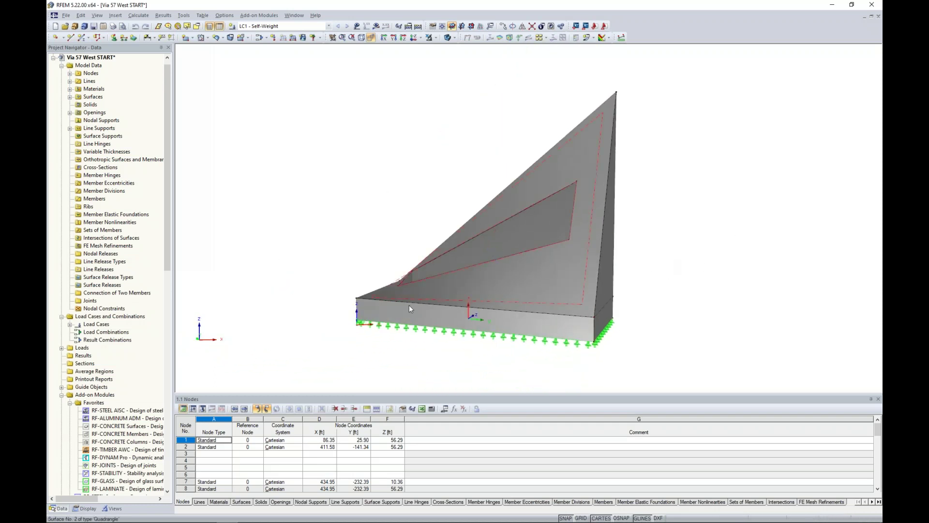
{"action": "middle_click_drag", "start_coordinate": [307, 190], "coordinate": [353, 195], "text": "ctrl"}
{"action": "scroll", "coordinate": [353, 196], "scroll_direction": "up", "scroll_amount": 1}
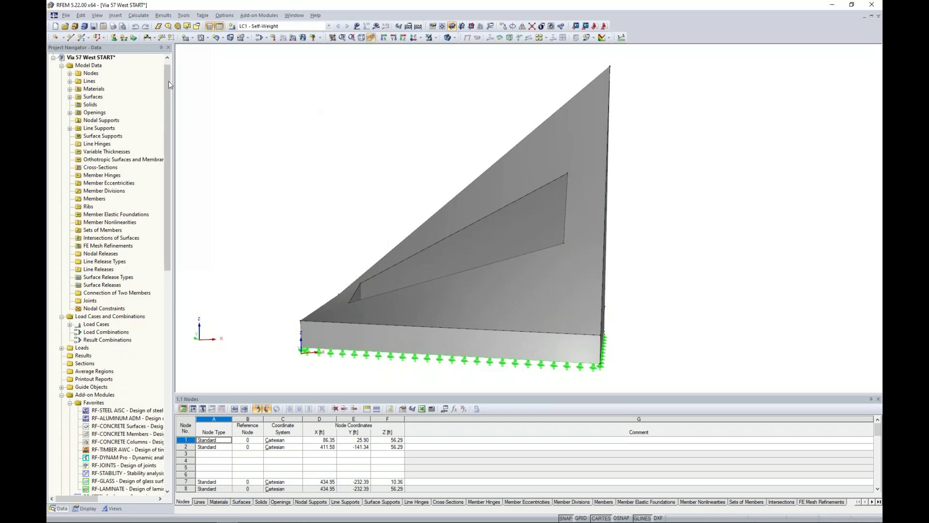
- Open the RWIND Simulation wind load generation, set the uniform wind direction step to 90°, and view the resulting load cases
{"action": "left_click", "coordinate": [142, 16]}
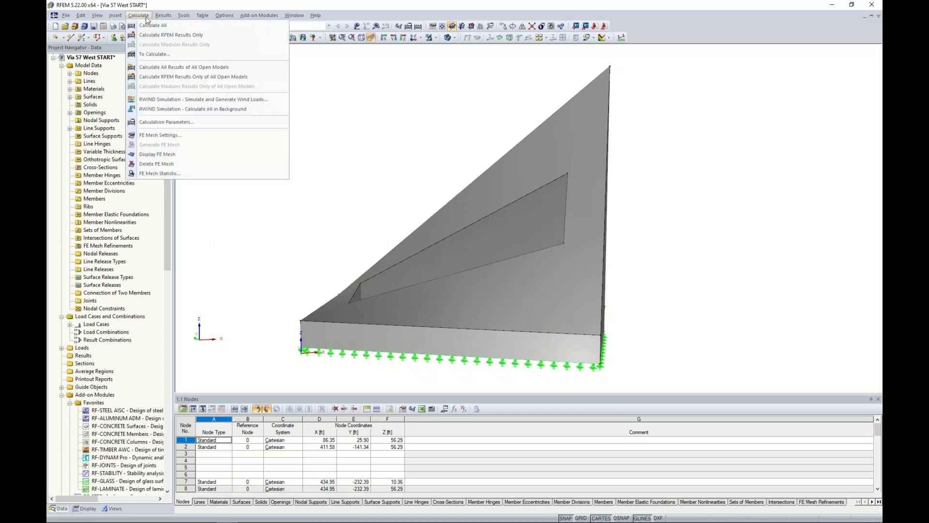
{"action": "left_click", "coordinate": [160, 100]}
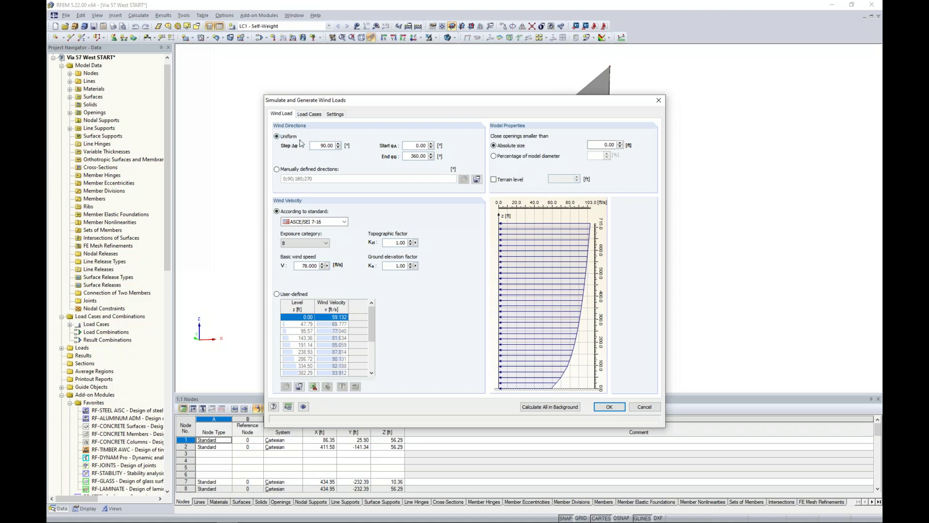
{"action": "double_click", "coordinate": [318, 148]}
{"action": "type", "text": "45"}
{"action": "double_click", "coordinate": [320, 145]}
{"action": "type", "text": "90"}
{"action": "left_click", "coordinate": [310, 115]}
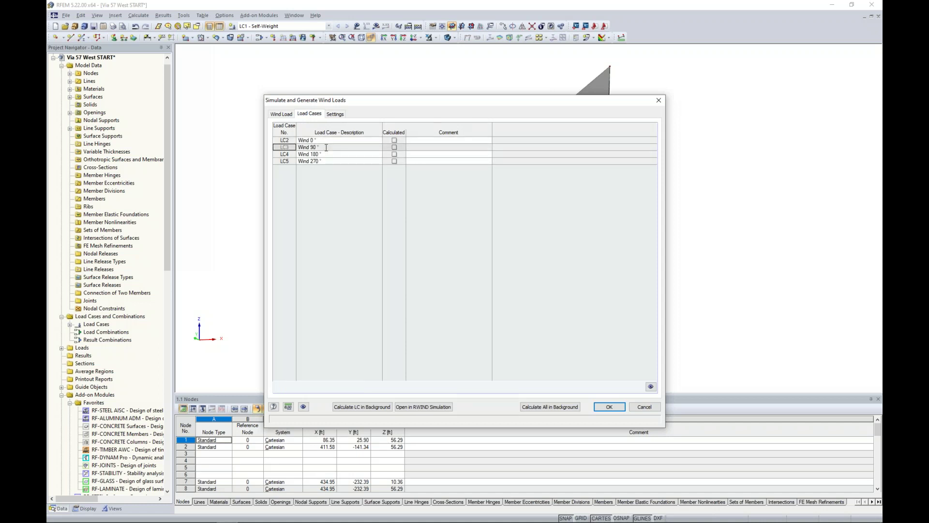
- Try manually defined wind directions of 35 and 135 degrees and view their load cases
{"action": "left_click", "coordinate": [286, 115]}
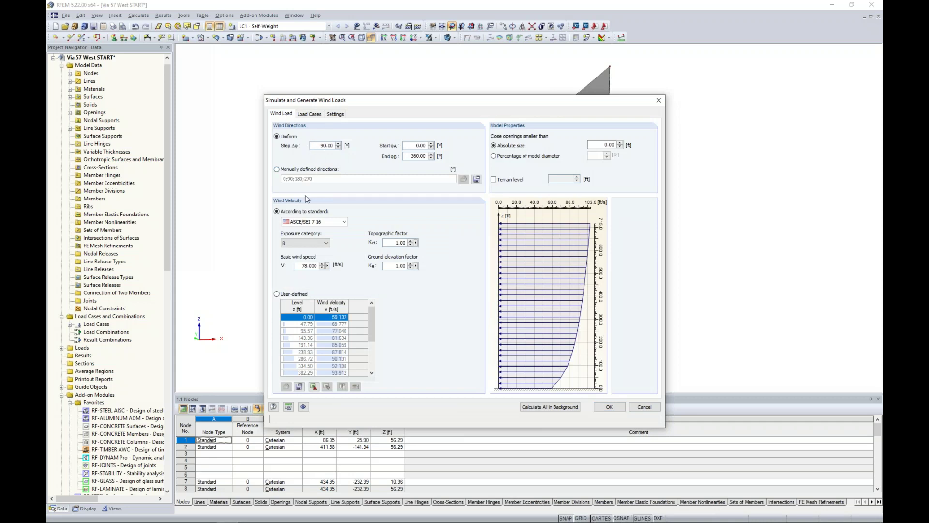
{"action": "left_click", "coordinate": [276, 169]}
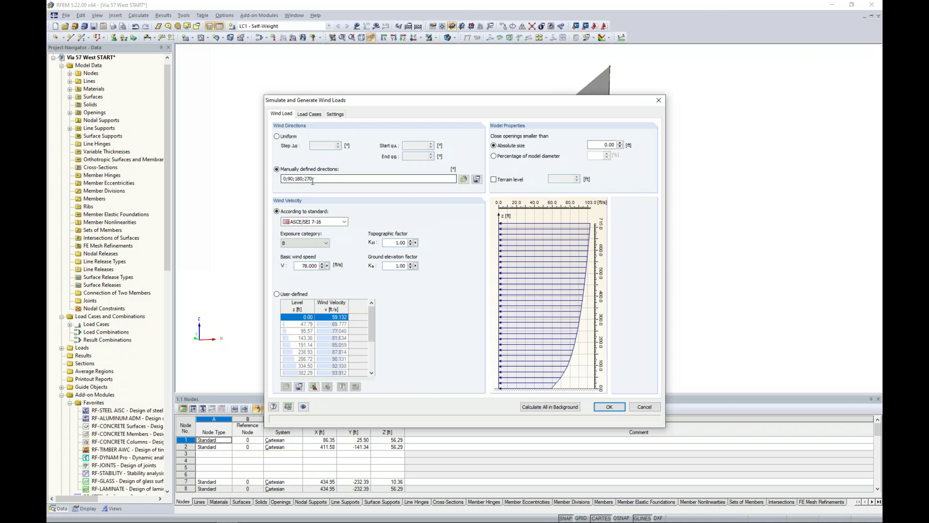
{"action": "left_click_drag", "start_coordinate": [323, 180], "coordinate": [234, 175]}
{"action": "type", "text": "35, 135"}
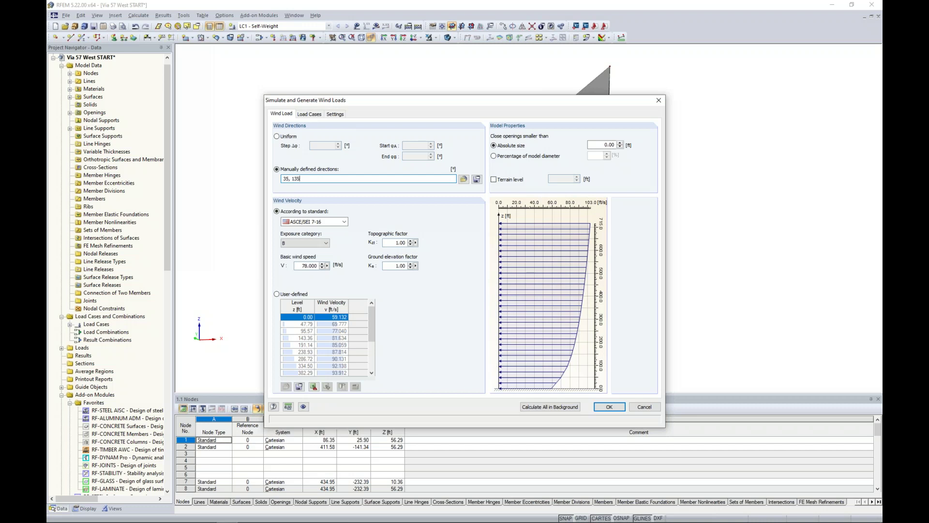
{"action": "left_click", "coordinate": [309, 114]}
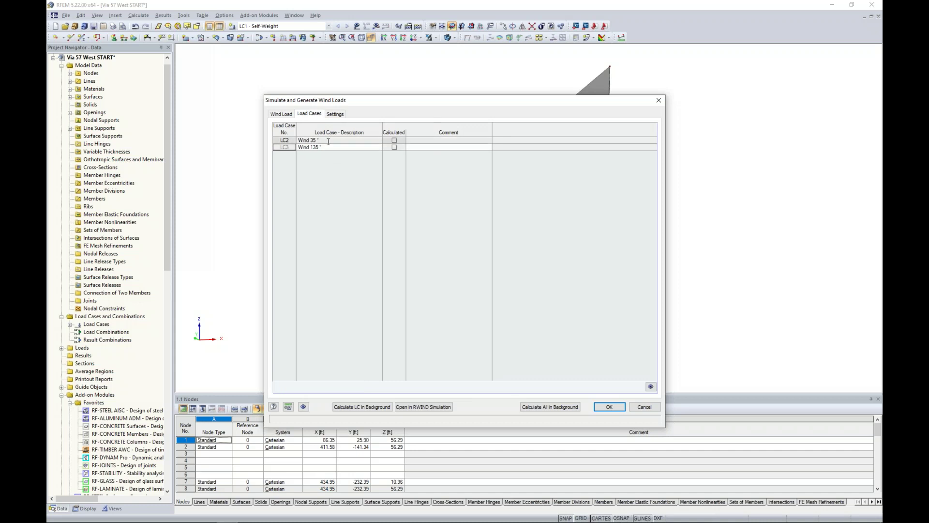
{"action": "left_click", "coordinate": [283, 115]}
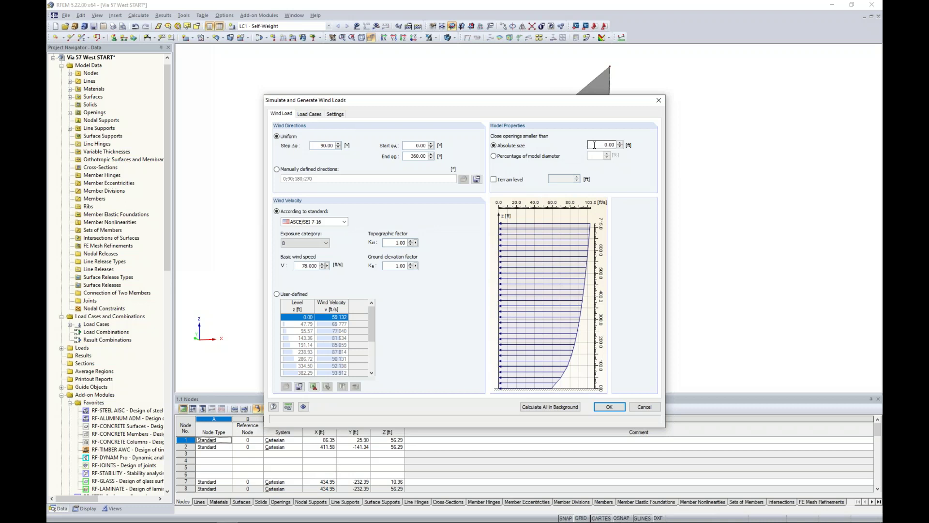
- Examine the building's opening behind the wind load dialog and the absolute size limit for closing openings
{"action": "left_click_drag", "start_coordinate": [557, 102], "coordinate": [531, 299]}
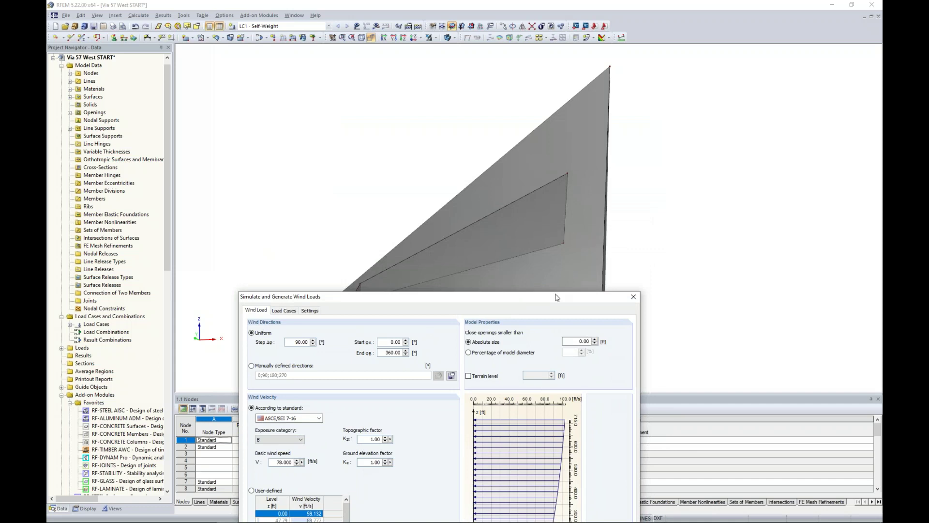
{"action": "left_click_drag", "start_coordinate": [556, 298], "coordinate": [570, 152]}
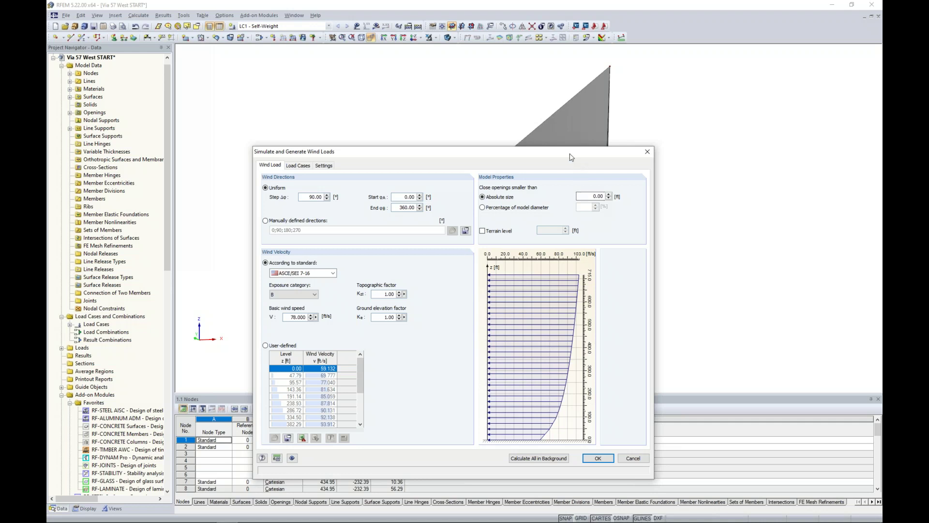
{"action": "left_click_drag", "start_coordinate": [572, 151], "coordinate": [544, 308]}
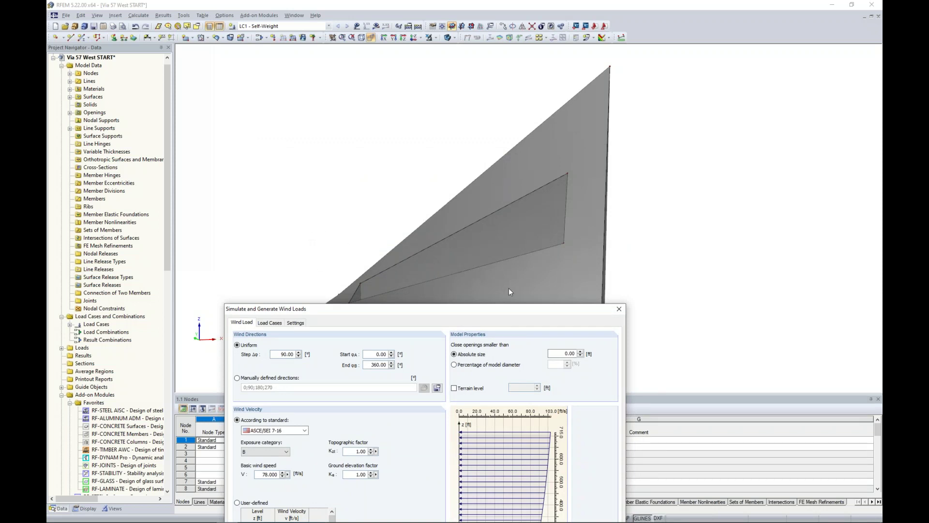
{"action": "left_click_drag", "start_coordinate": [504, 310], "coordinate": [502, 84]}
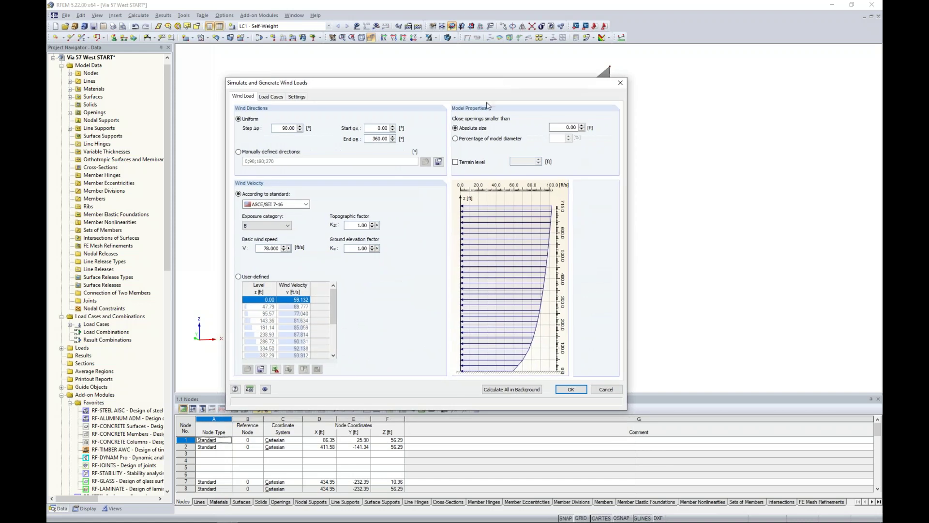
{"action": "left_click", "coordinate": [568, 128]}
- Try a terrain level of 30 ft in the model properties, and switch the terrain level option off again
{"action": "left_click", "coordinate": [456, 162]}
{"action": "double_click", "coordinate": [525, 161]}
{"action": "type", "text": "30"}
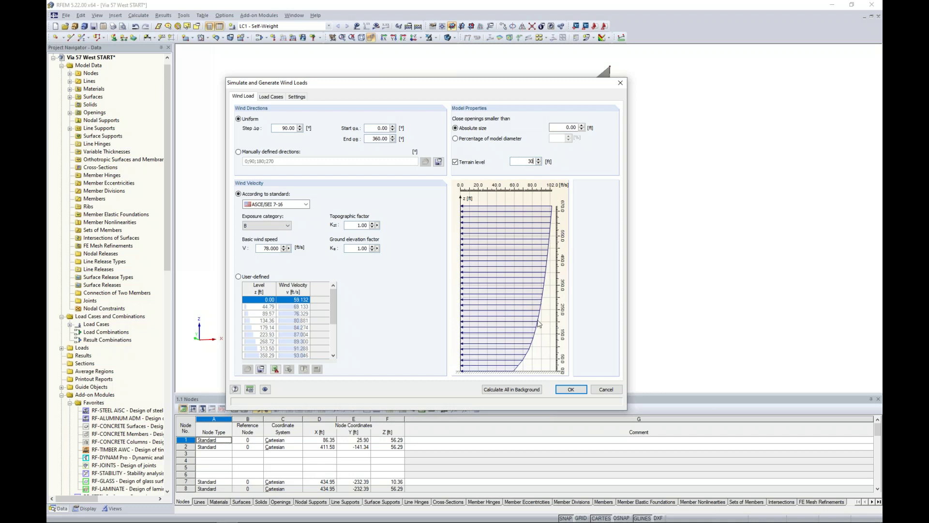
{"action": "left_click", "coordinate": [456, 162]}
{"action": "left_click_drag", "start_coordinate": [455, 88], "coordinate": [472, 78]}
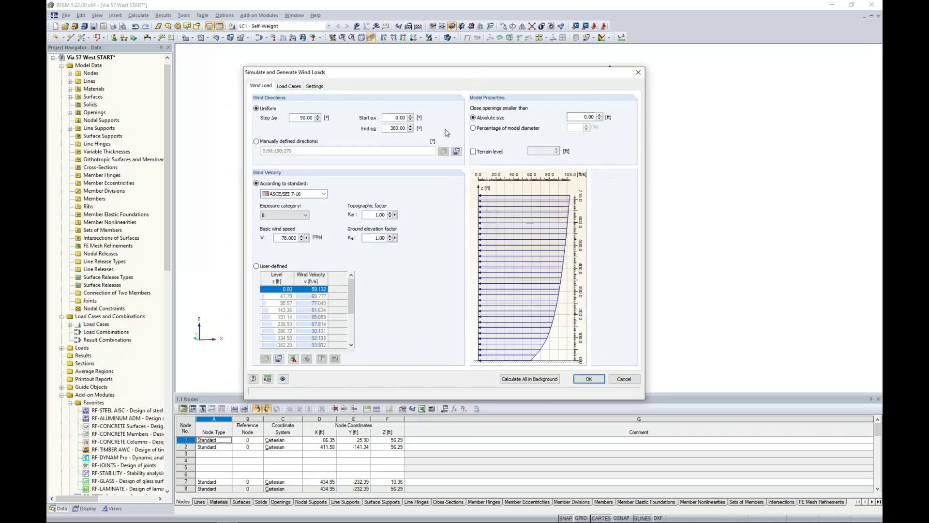
- Review the available wind velocity standards and keep ASCE/SEI 7-16 selected
{"action": "left_click", "coordinate": [324, 194]}
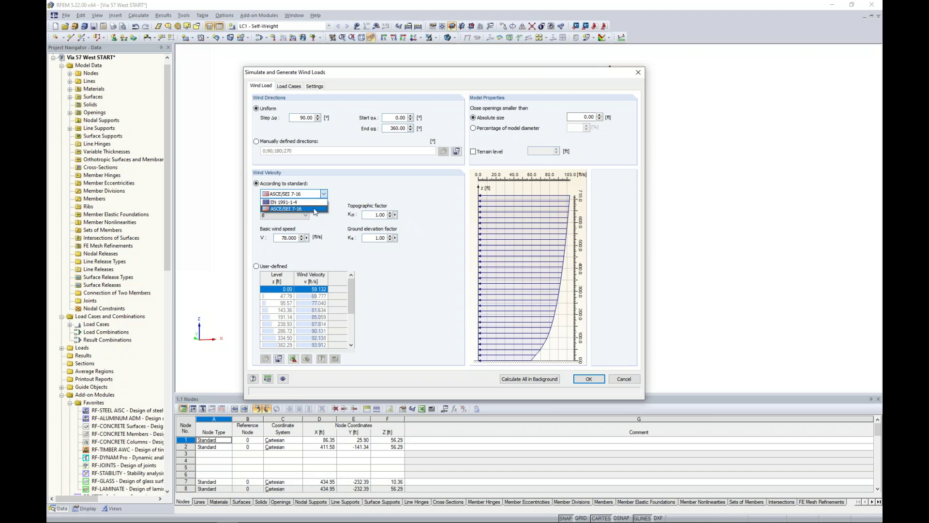
{"action": "left_click", "coordinate": [315, 208]}
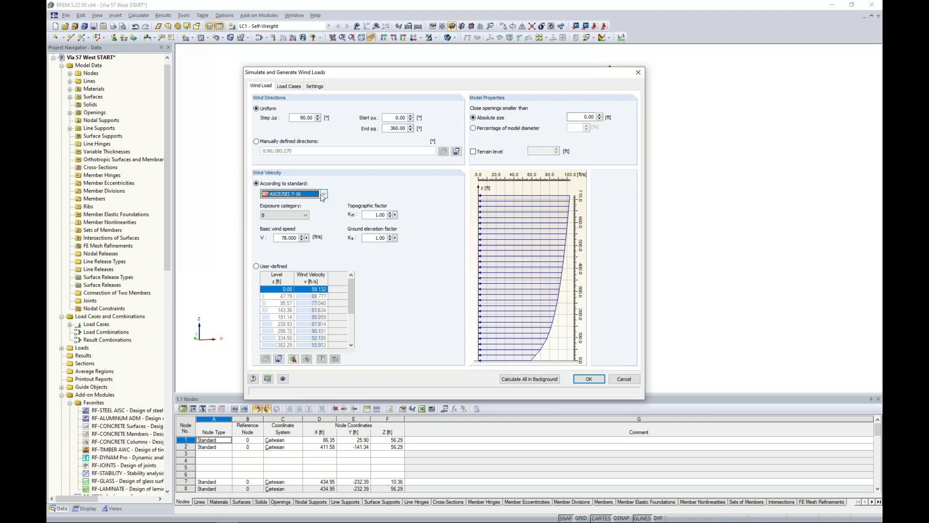
{"action": "left_click", "coordinate": [322, 194]}
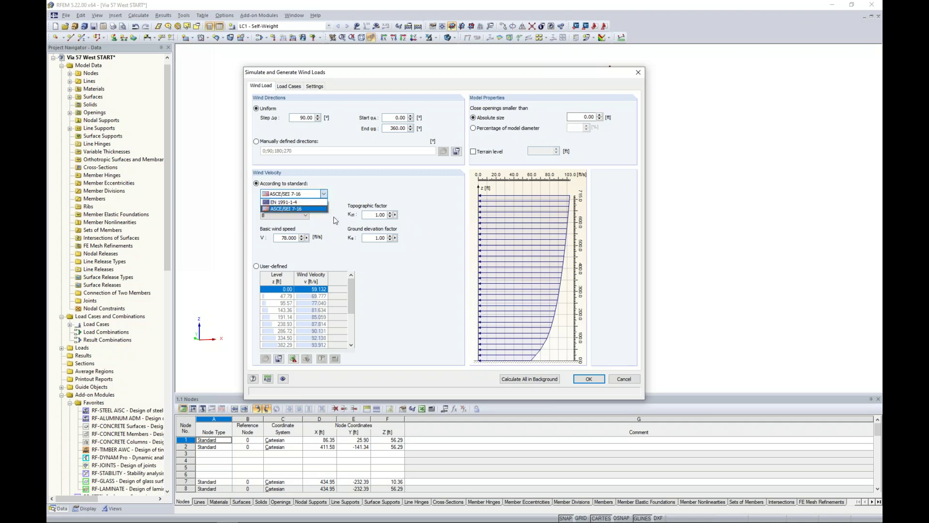
{"action": "left_click", "coordinate": [321, 194]}
{"action": "left_click", "coordinate": [322, 193]}
{"action": "left_click", "coordinate": [323, 194]}
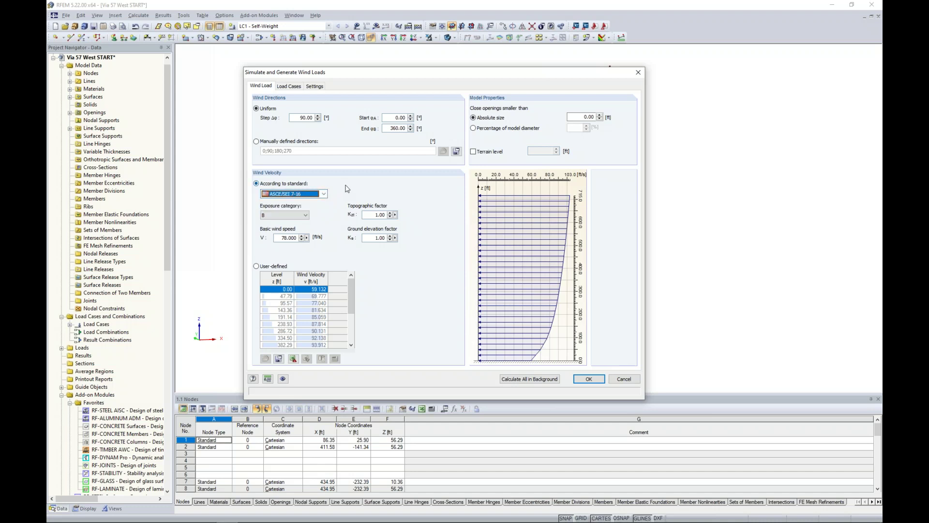
- Try the user-defined wind velocity option and look through its table of levels and velocities
{"action": "left_click", "coordinate": [264, 269]}
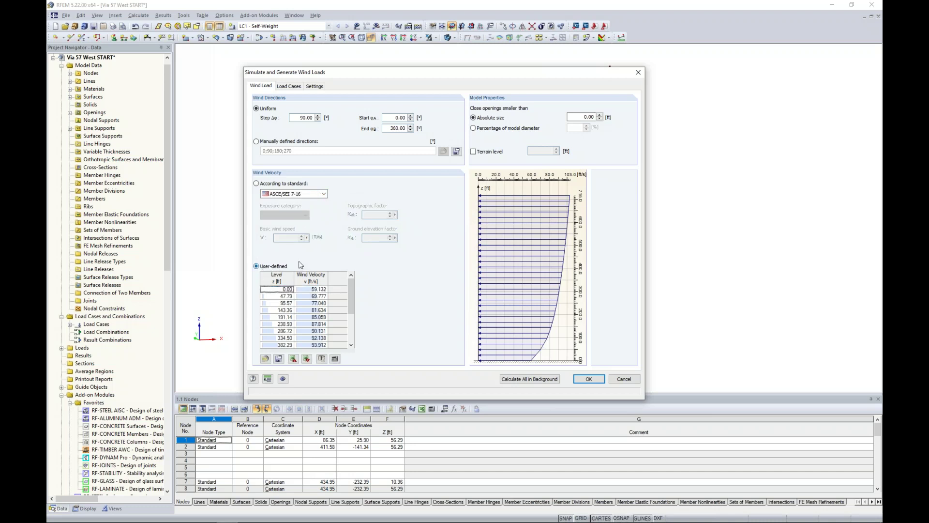
{"action": "left_click_drag", "start_coordinate": [350, 289], "coordinate": [350, 321]}
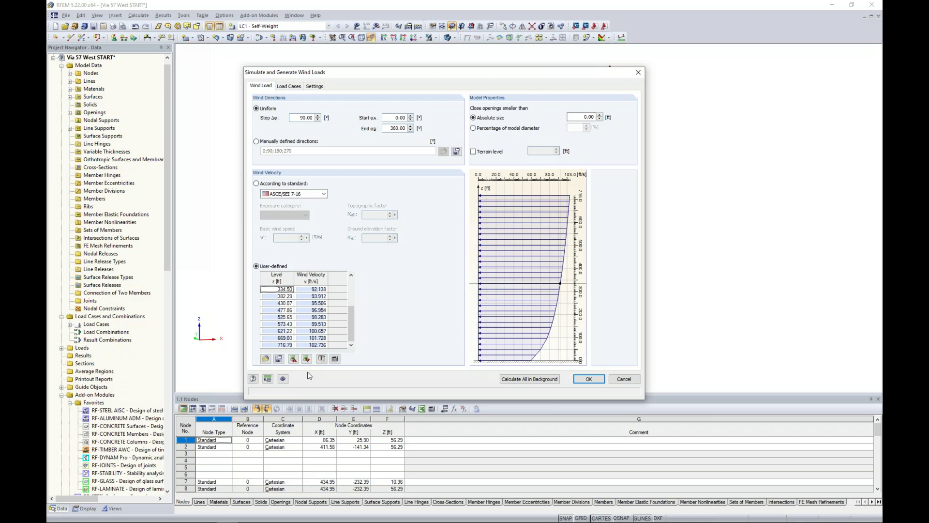
{"action": "left_click_drag", "start_coordinate": [352, 321], "coordinate": [348, 295]}
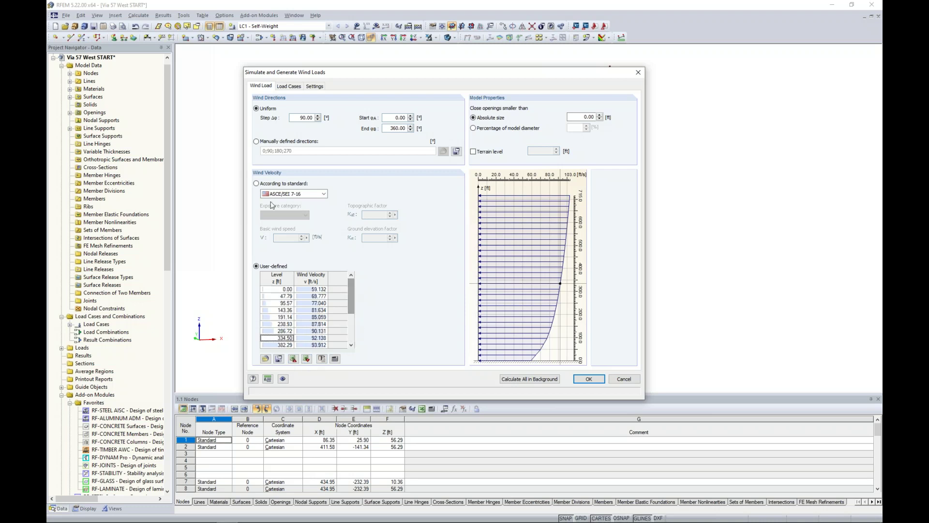
- Base the wind velocity on the ASCE/SEI 7-16 standard and set the exposure category to D
{"action": "left_click", "coordinate": [256, 183]}
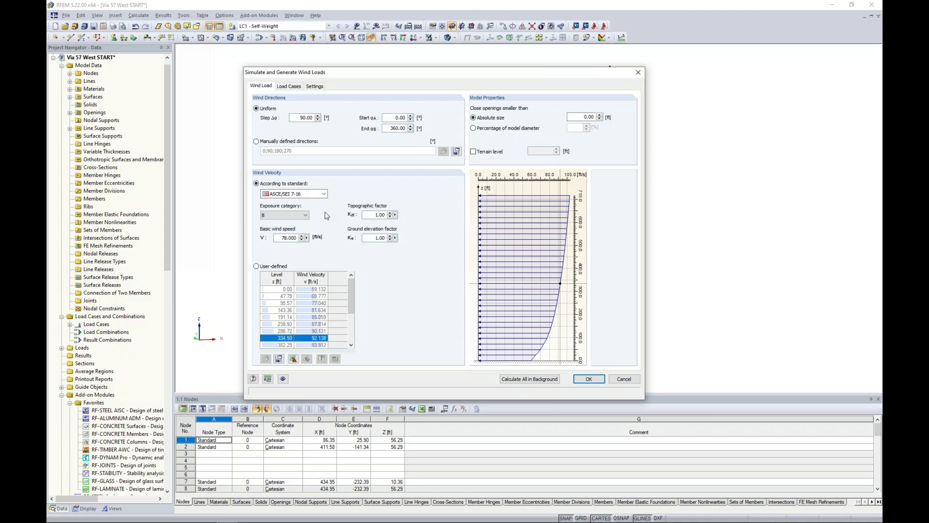
{"action": "left_click", "coordinate": [306, 215]}
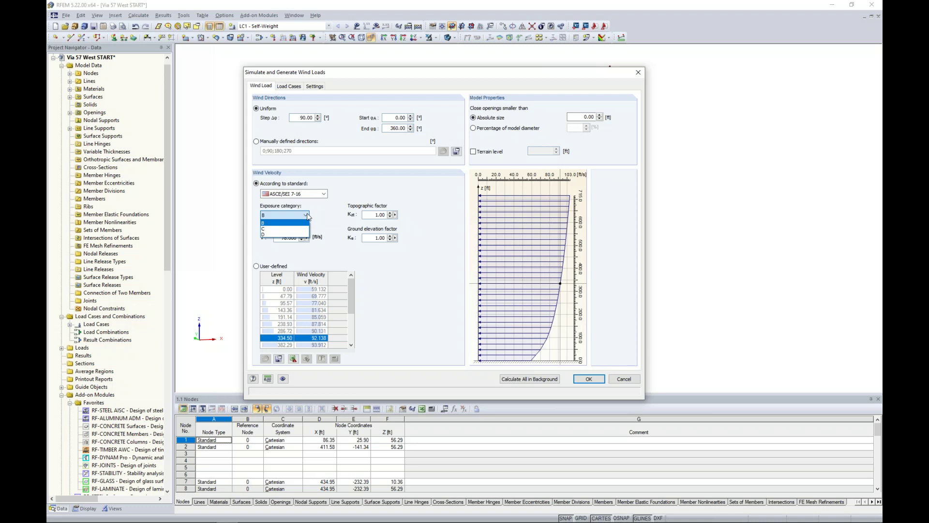
{"action": "left_click", "coordinate": [286, 234]}
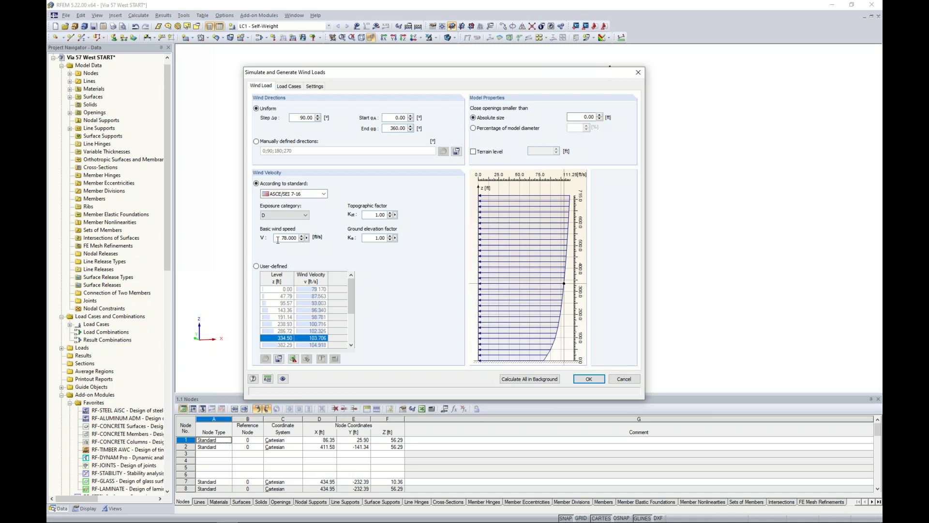
- Switch to the Geo-Zone Tool web page in the browser and examine its place among the website's online services and its wind load map
{"action": "key", "text": "super+Tab"}
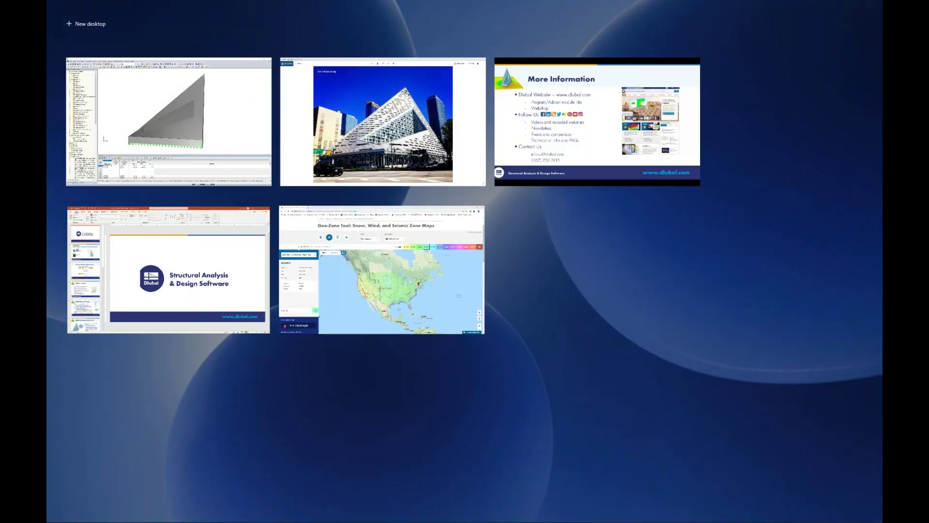
{"action": "left_click", "coordinate": [303, 228]}
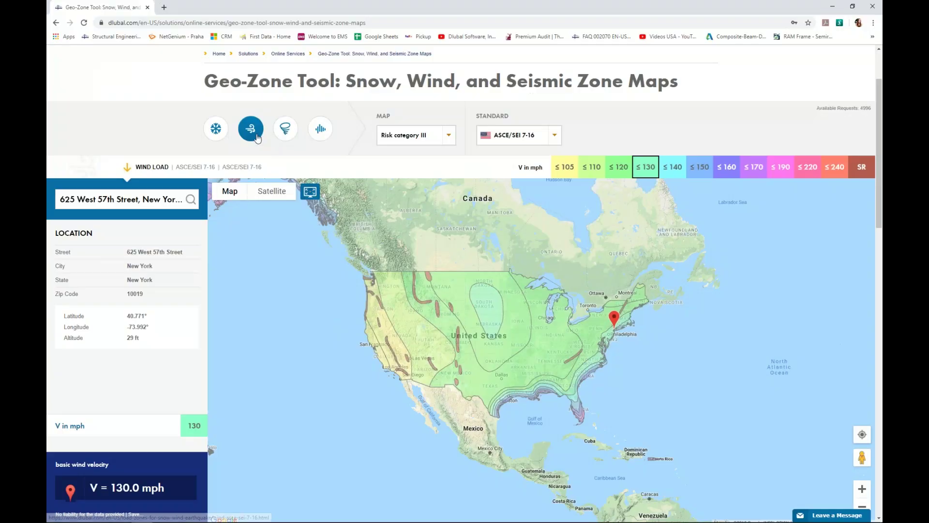
{"action": "scroll", "coordinate": [164, 111], "scroll_direction": "up", "scroll_amount": 2}
{"action": "mouse_move", "coordinate": [265, 112]}
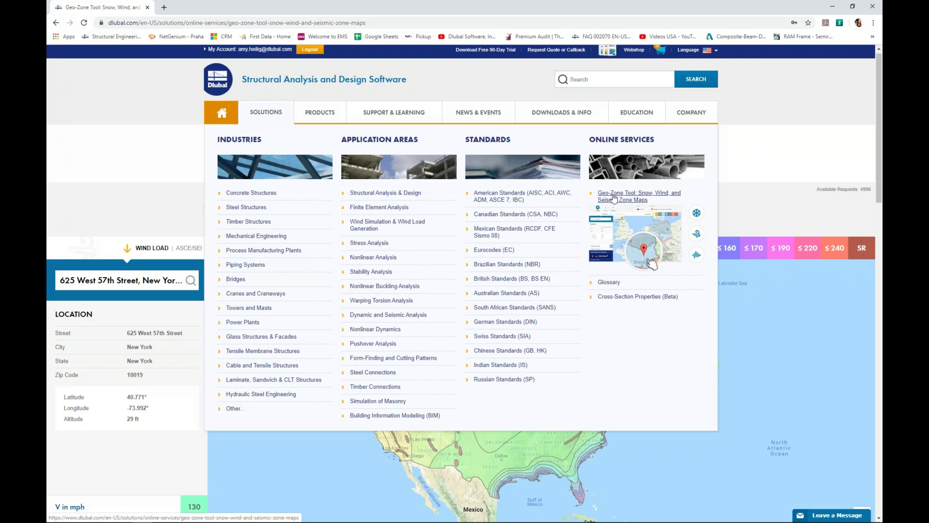
{"action": "scroll", "coordinate": [136, 147], "scroll_direction": "down", "scroll_amount": 1}
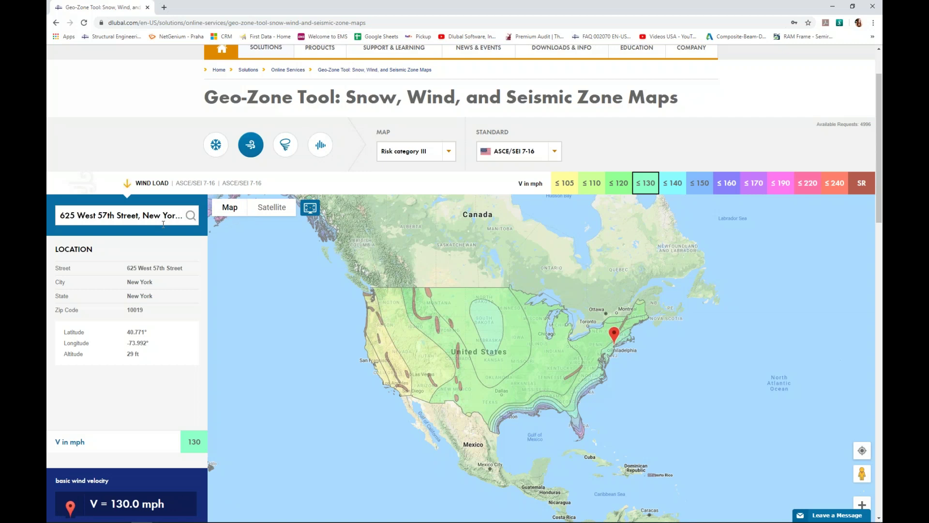
- Examine the building site at the searched address close up on the wind load map, including in satellite view
{"action": "left_click", "coordinate": [57, 213]}
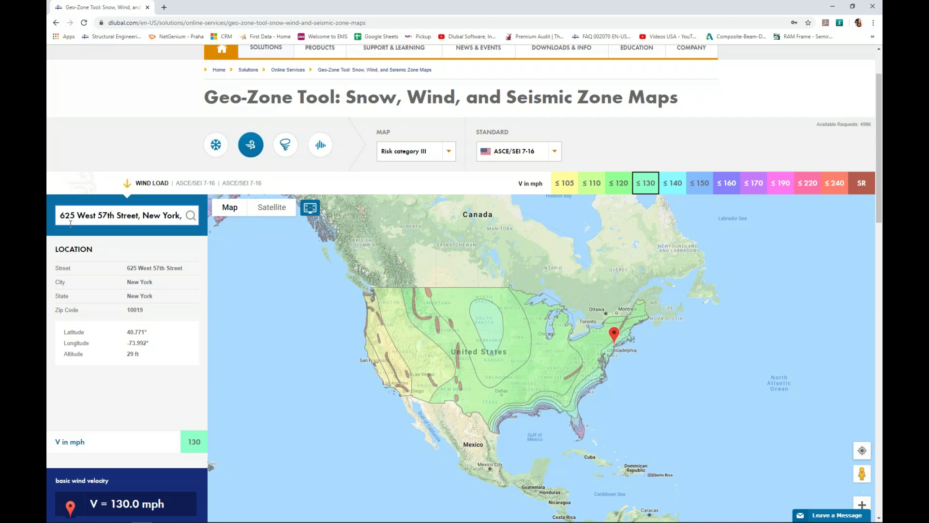
{"action": "left_click", "coordinate": [78, 215]}
{"action": "scroll", "coordinate": [614, 341], "scroll_direction": "up", "scroll_amount": 4}
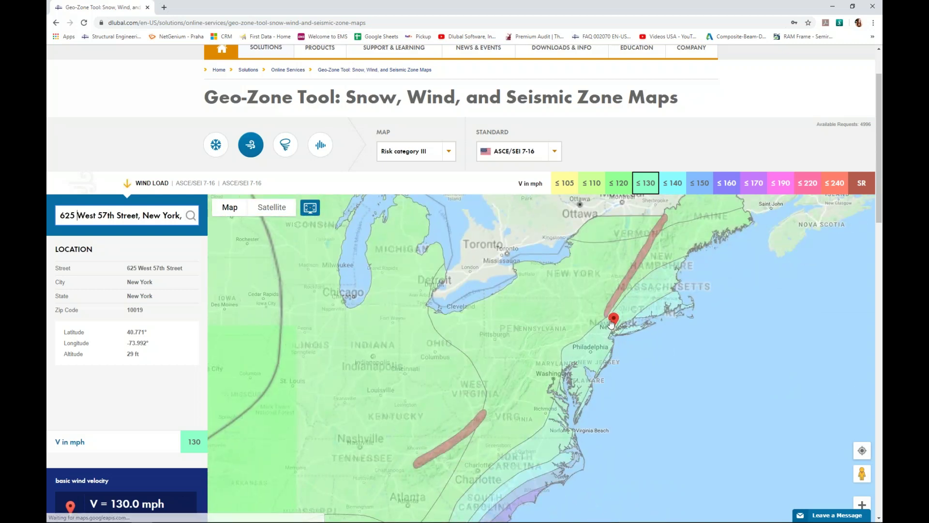
{"action": "scroll", "coordinate": [606, 329], "scroll_direction": "up", "scroll_amount": 4}
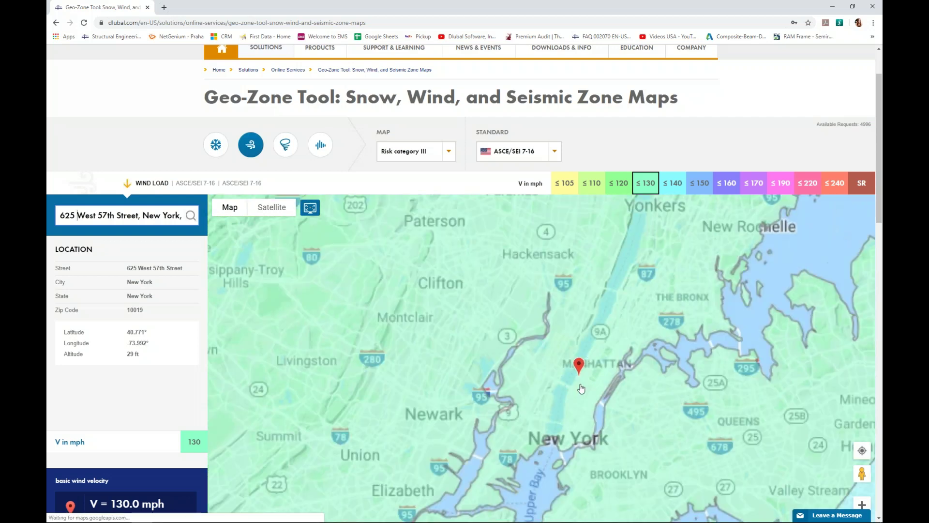
{"action": "scroll", "coordinate": [581, 380], "scroll_direction": "up", "scroll_amount": 4}
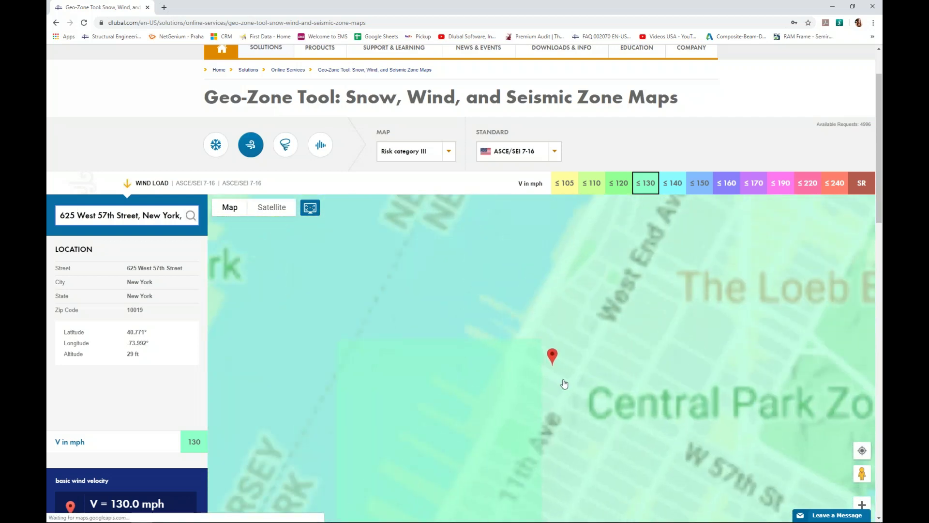
{"action": "scroll", "coordinate": [556, 377], "scroll_direction": "up", "scroll_amount": 2}
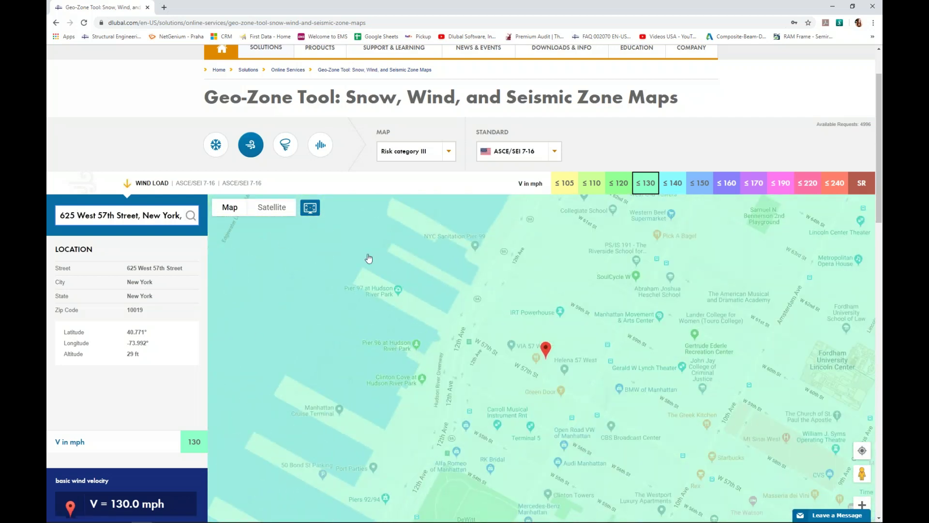
{"action": "left_click", "coordinate": [279, 217]}
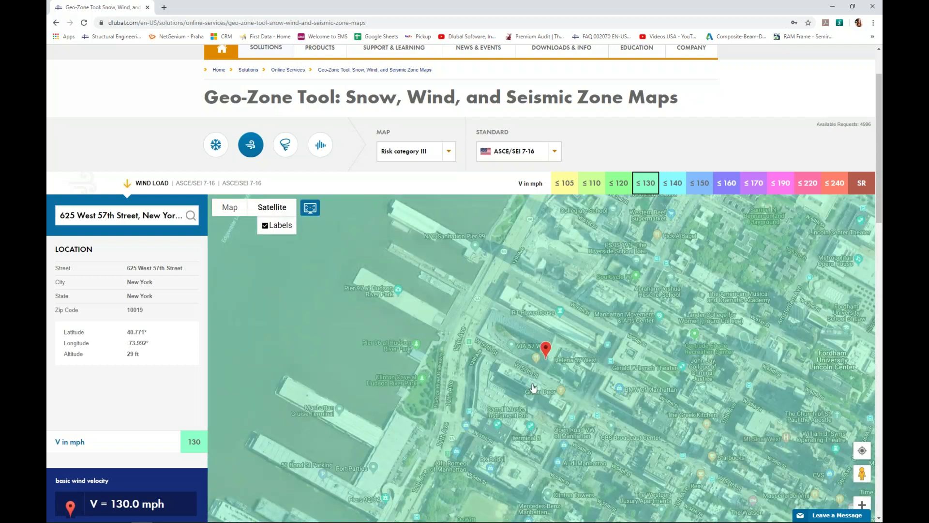
{"action": "scroll", "coordinate": [535, 378], "scroll_direction": "up", "scroll_amount": 3}
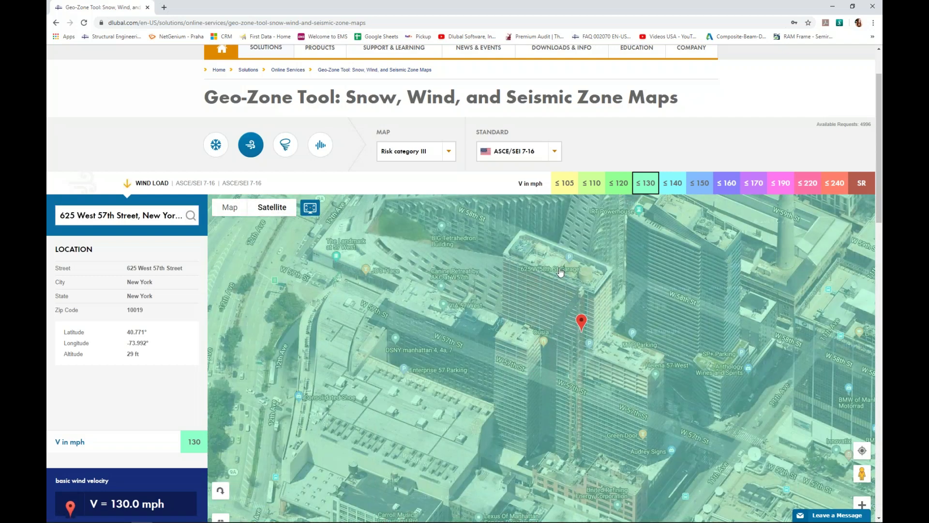
{"action": "scroll", "coordinate": [492, 262], "scroll_direction": "down", "scroll_amount": 2}
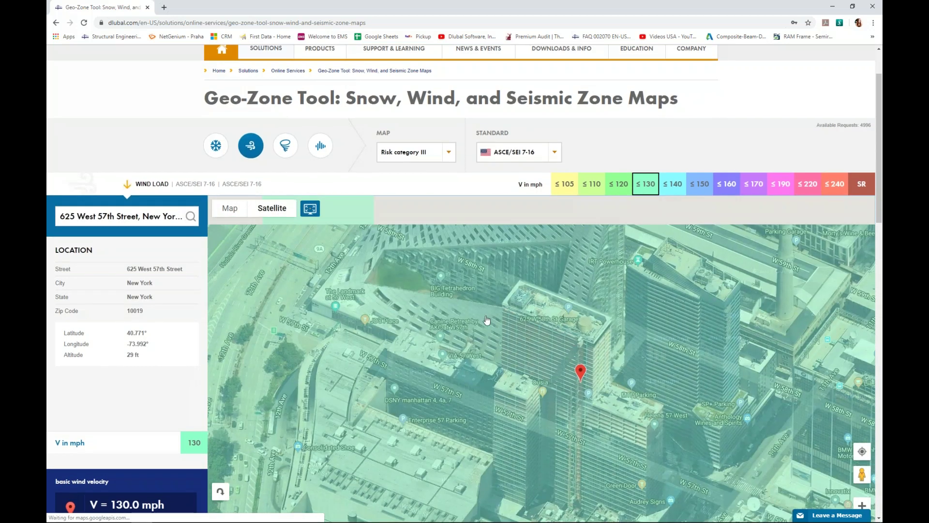
{"action": "scroll", "coordinate": [498, 329], "scroll_direction": "up", "scroll_amount": 2}
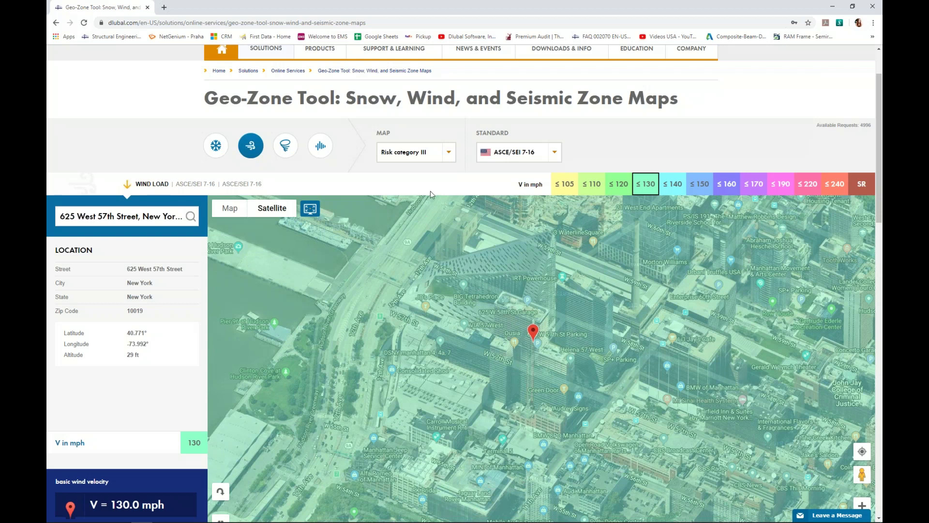
- Review the available risk category maps and the basic wind velocity given for the site
{"action": "left_click", "coordinate": [449, 154]}
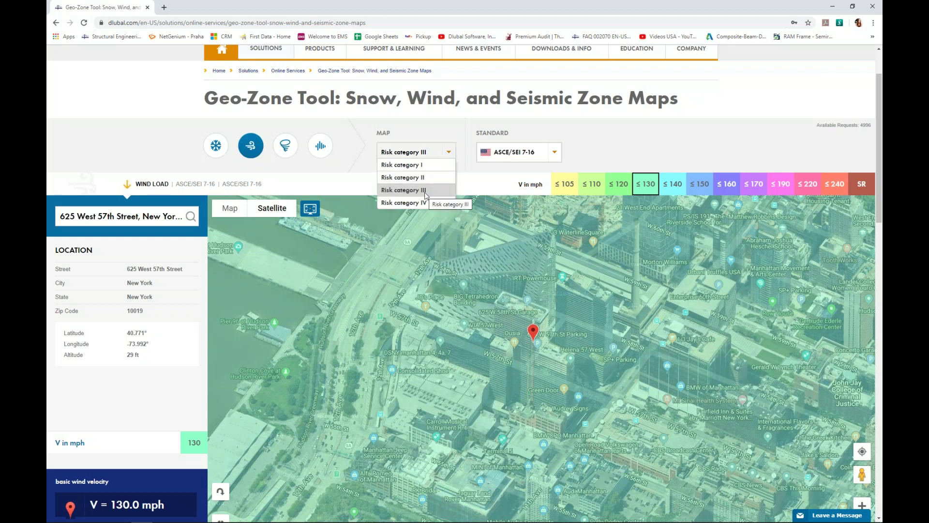
{"action": "scroll", "coordinate": [82, 415], "scroll_direction": "down", "scroll_amount": 2}
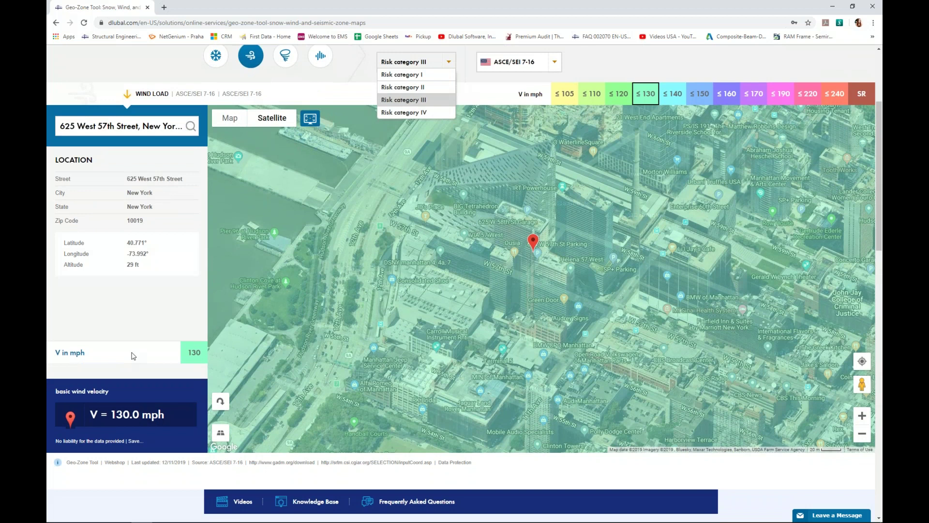
- Switch back to RFEM and set the basic wind speed of the ASCE/SEI 7-16 profile to 190.67 ft/s
{"action": "key", "text": "super+Tab"}
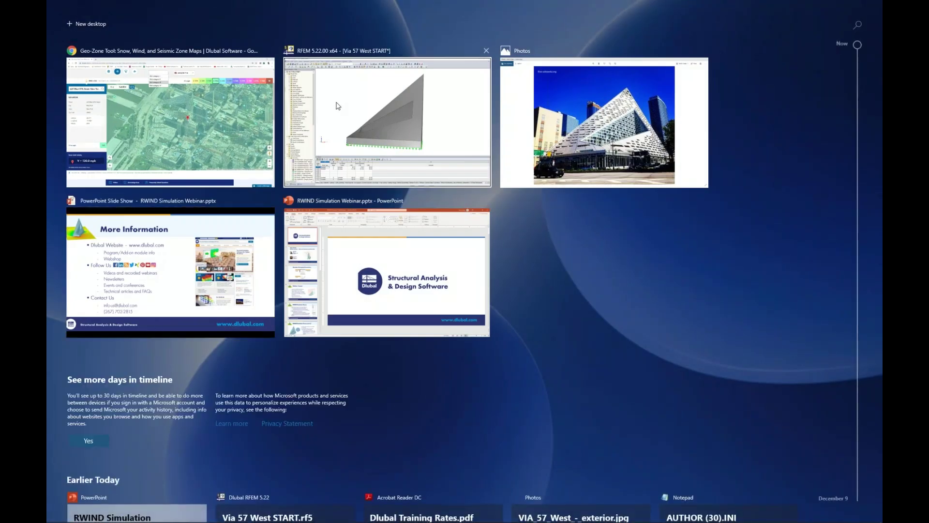
{"action": "left_click", "coordinate": [337, 101]}
{"action": "left_click_drag", "start_coordinate": [276, 238], "coordinate": [332, 243]}
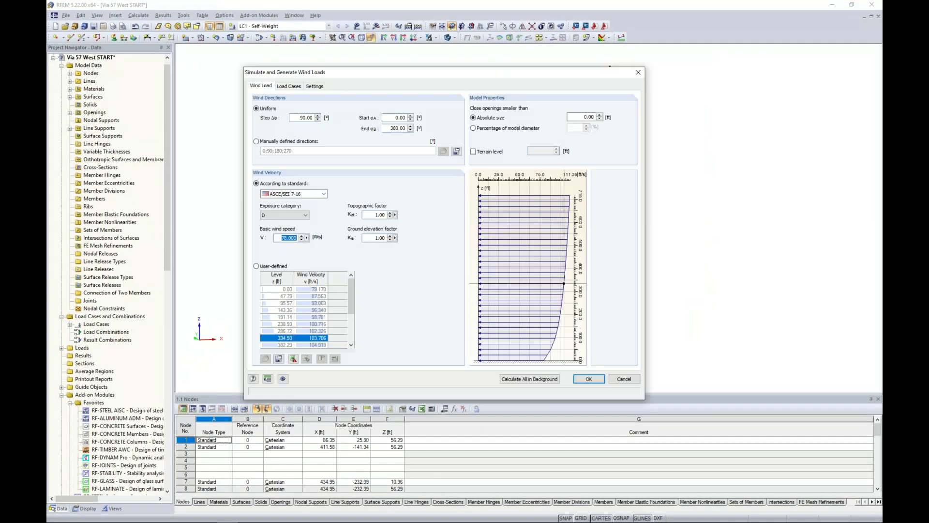
{"action": "type", "text": "190"}
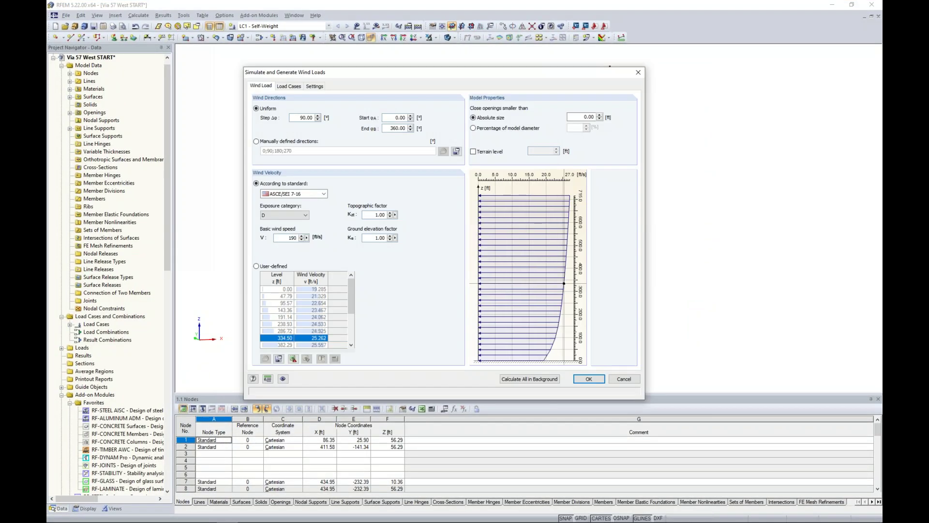
{"action": "type", "text": ".67"}
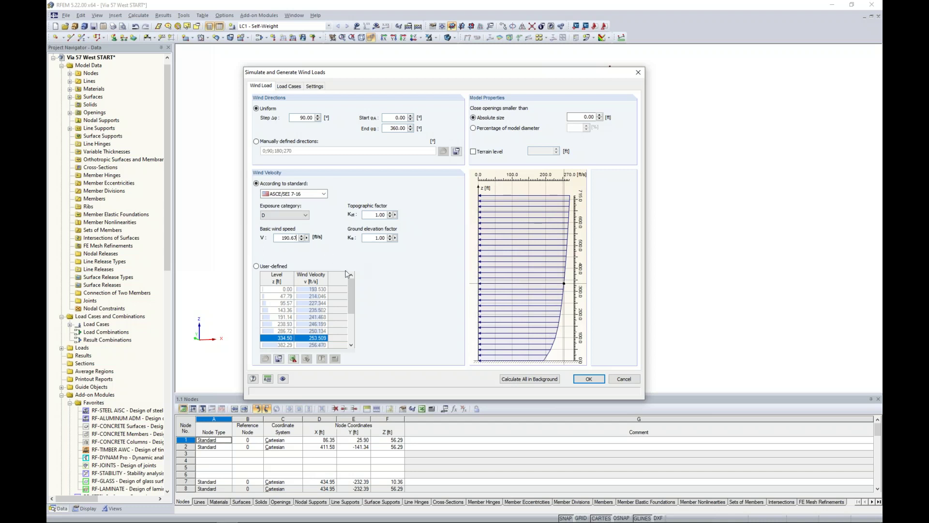
{"action": "mouse_move", "coordinate": [352, 291]}
{"action": "left_mouse_down"}
{"action": "mouse_move", "coordinate": [353, 322]}
{"action": "mouse_move", "coordinate": [353, 290]}
{"action": "left_mouse_up"}
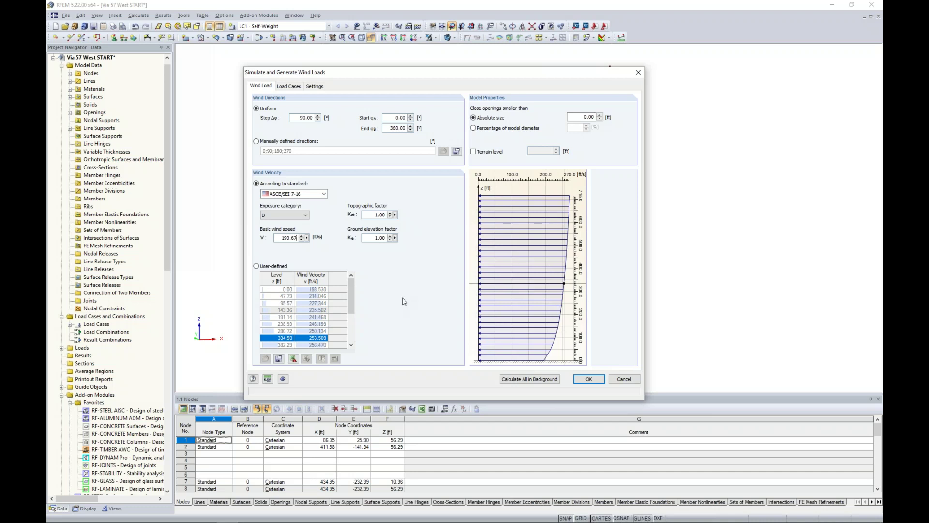
- Look through the generated wind load cases and open the simulation settings
{"action": "left_click", "coordinate": [289, 86]}
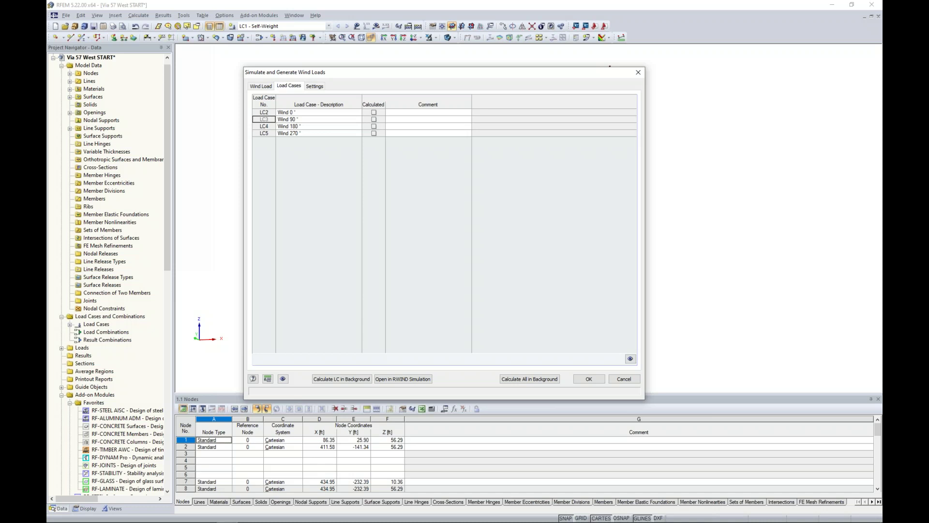
{"action": "left_click", "coordinate": [314, 87]}
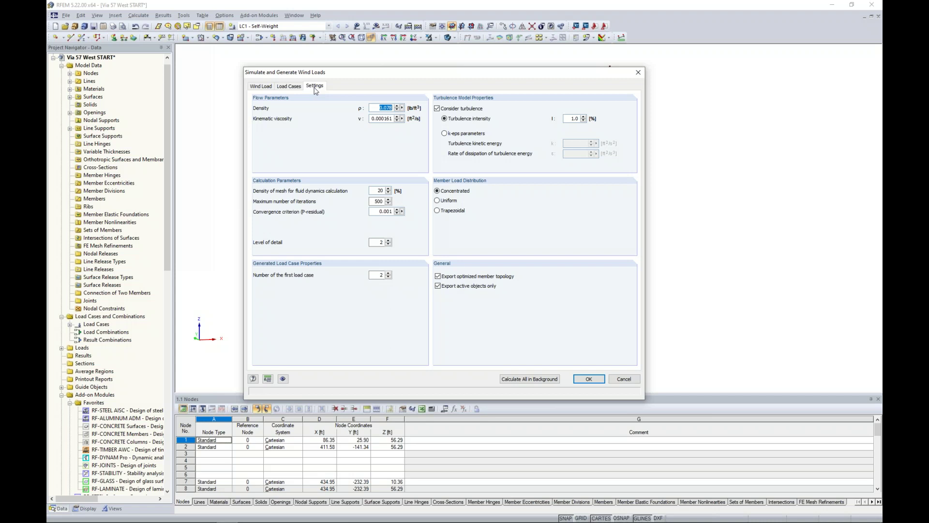
{"action": "left_click_drag", "start_coordinate": [365, 73], "coordinate": [374, 64]}
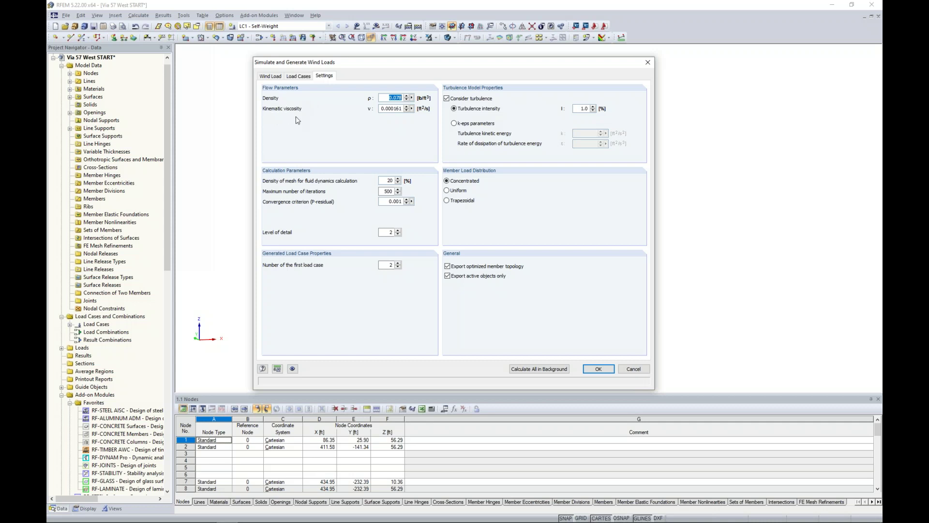
- Set the mesh density for the fluid dynamics calculation to 10% and the level of detail to 1
{"action": "left_click", "coordinate": [383, 98]}
{"action": "double_click", "coordinate": [386, 182]}
{"action": "type", "text": "10"}
{"action": "left_click", "coordinate": [392, 232]}
{"action": "double_click", "coordinate": [392, 232]}
{"action": "type", "text": "1"}
{"action": "mouse_move", "coordinate": [439, 62]}
{"action": "left_mouse_down"}
{"action": "mouse_move", "coordinate": [414, 270]}
{"action": "mouse_move", "coordinate": [490, 335]}
{"action": "mouse_move", "coordinate": [417, 332]}
{"action": "mouse_move", "coordinate": [450, 368]}
{"action": "mouse_move", "coordinate": [444, 63]}
{"action": "left_mouse_up"}
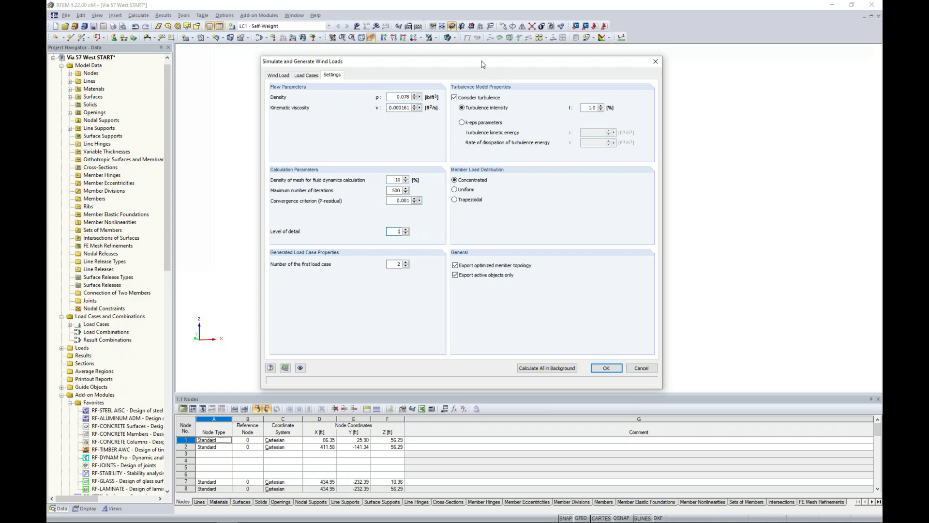
- Try defining the turbulence by k-eps parameters, and return to the turbulence intensity option
{"action": "left_click_drag", "start_coordinate": [483, 62], "coordinate": [482, 73]}
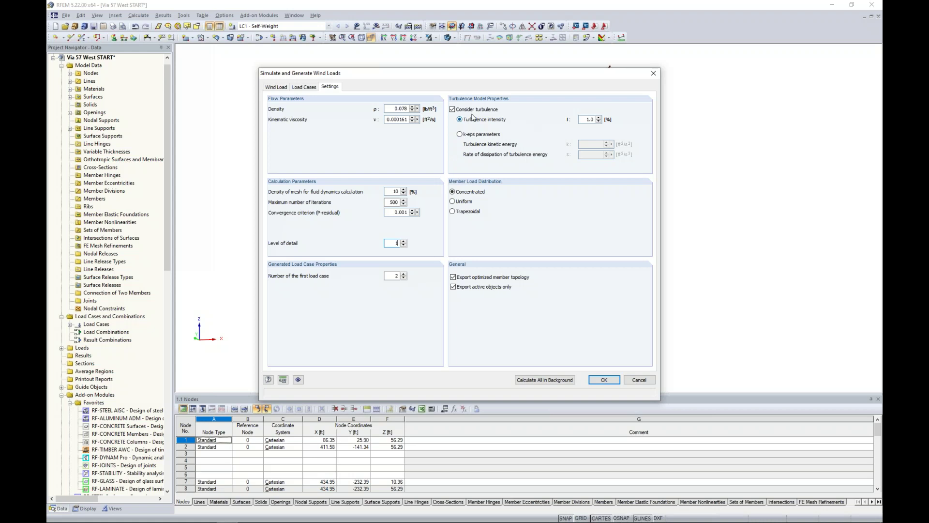
{"action": "left_click", "coordinate": [460, 135]}
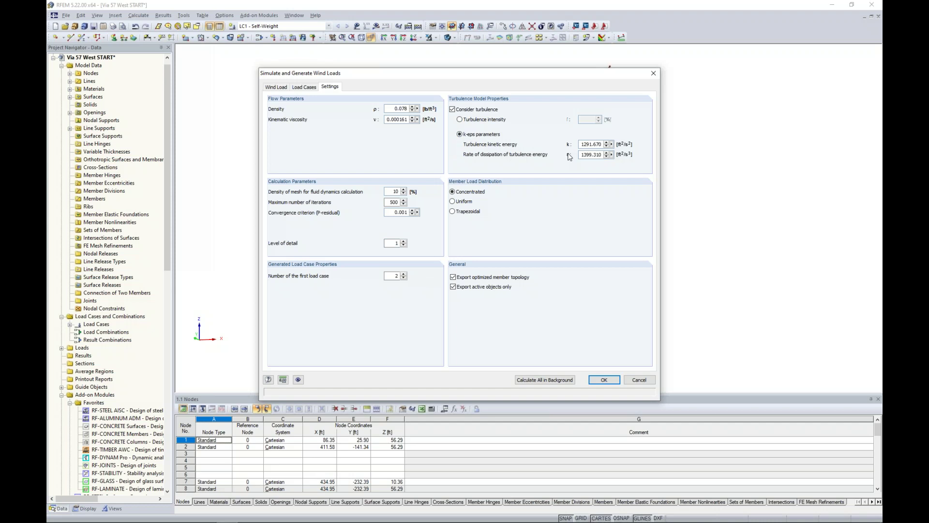
{"action": "left_click", "coordinate": [461, 119]}
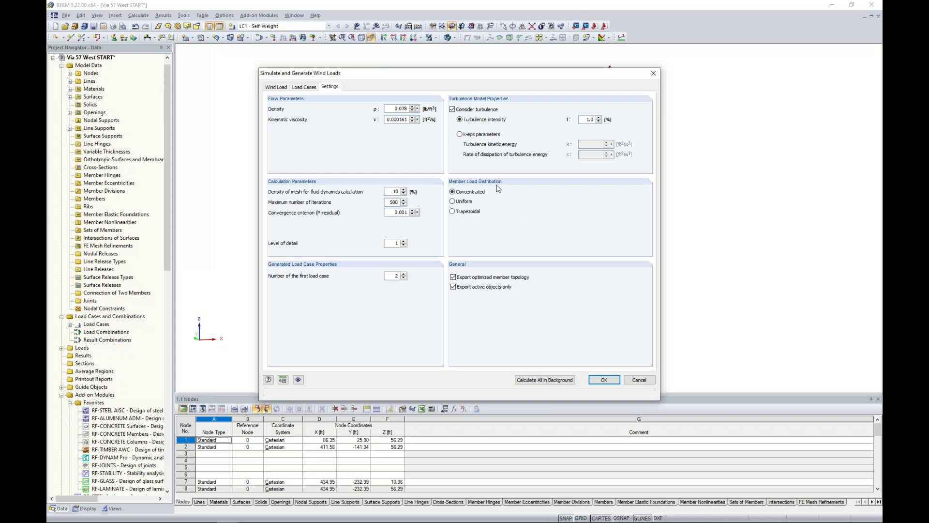
- Move the wind loads dialog aside to look at the building model behind it, and bring the dialog back
{"action": "left_click_drag", "start_coordinate": [440, 74], "coordinate": [438, 273]}
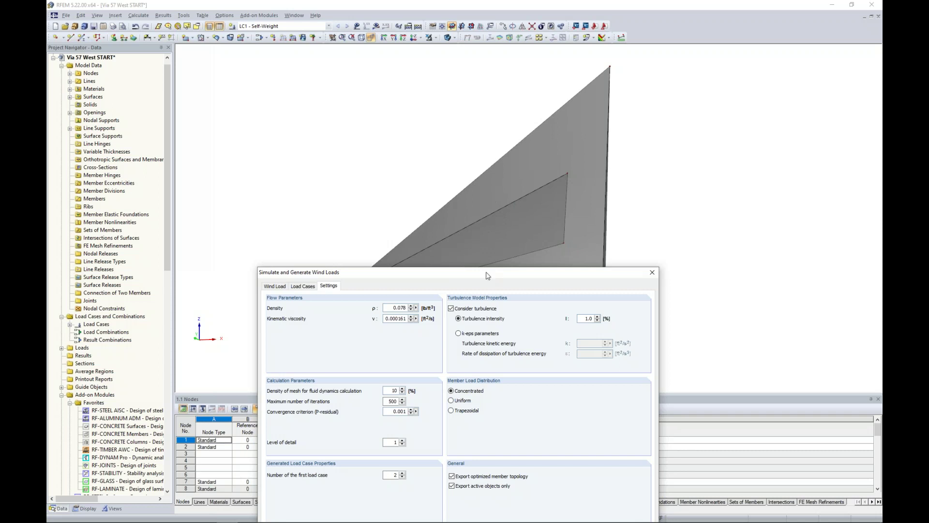
{"action": "left_click_drag", "start_coordinate": [487, 275], "coordinate": [493, 100]}
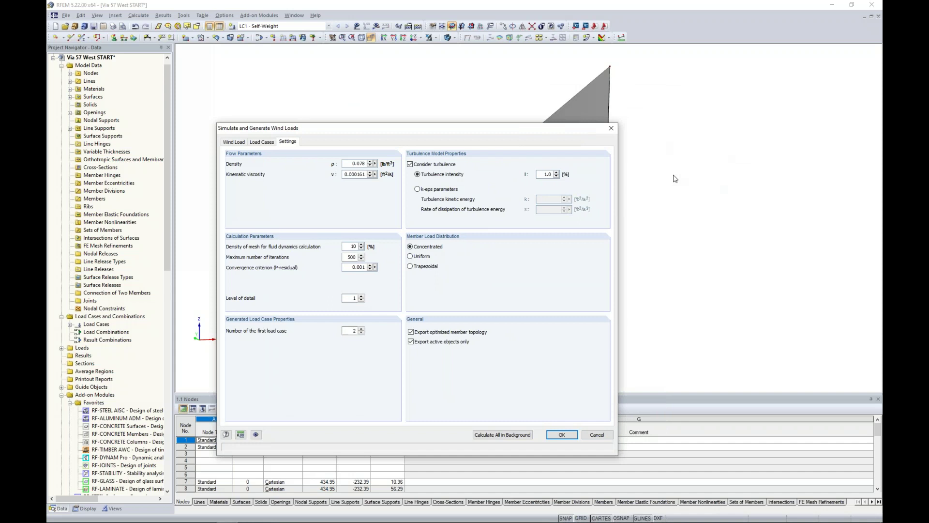
{"action": "left_click_drag", "start_coordinate": [590, 129], "coordinate": [552, 273]}
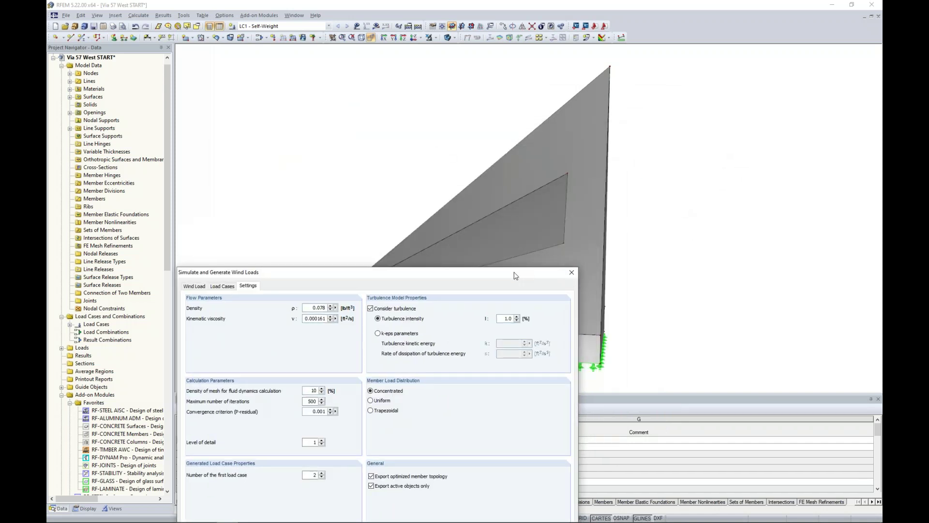
{"action": "left_click_drag", "start_coordinate": [517, 276], "coordinate": [617, 84]}
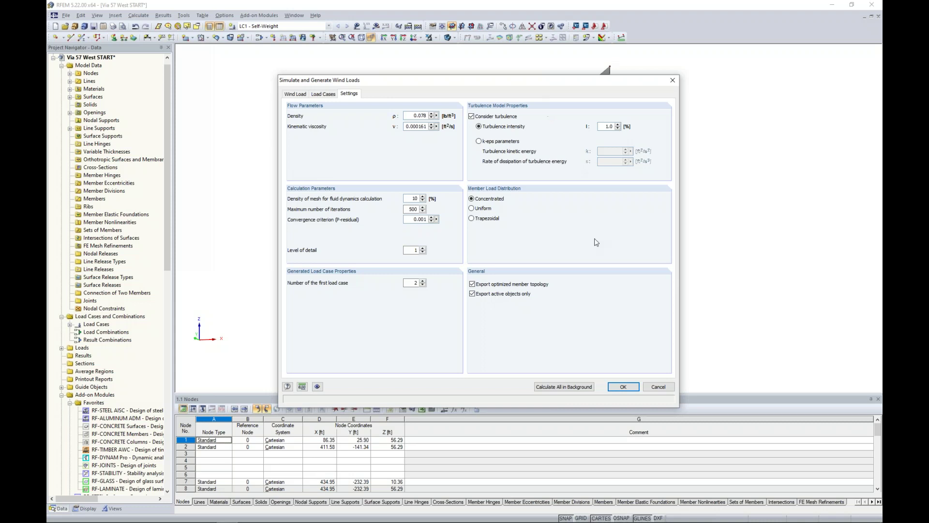
- Select load case LC2 (Wind 0°) in the list of wind load cases and open it in RWIND Simulation
{"action": "left_click", "coordinate": [328, 94]}
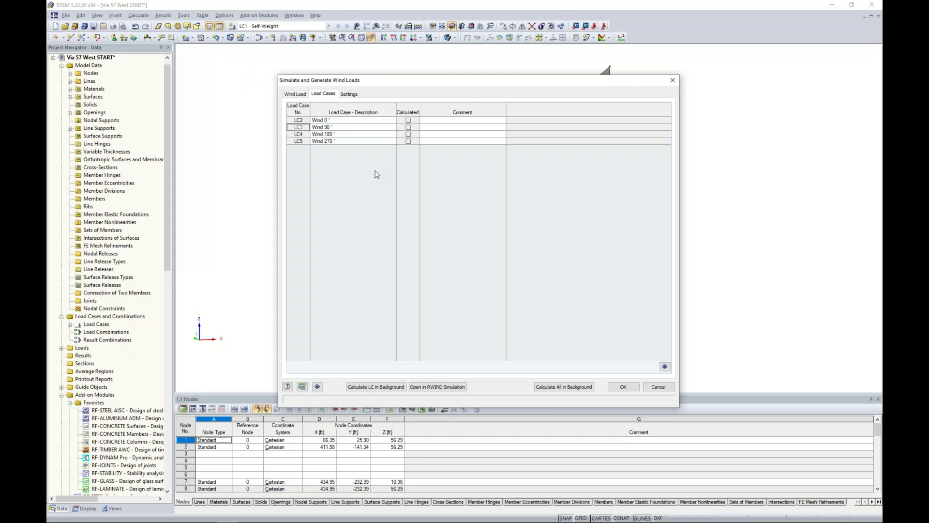
{"action": "left_click", "coordinate": [355, 123]}
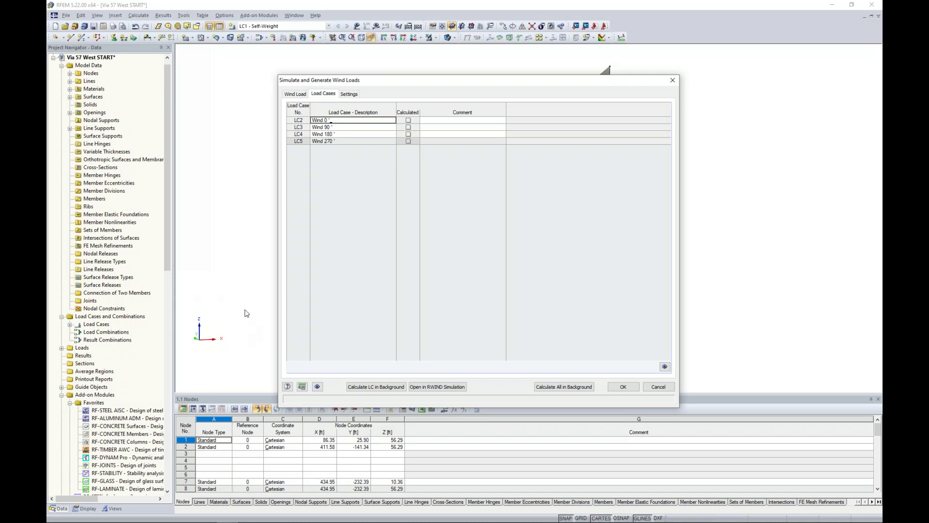
{"action": "left_click_drag", "start_coordinate": [444, 80], "coordinate": [643, 143]}
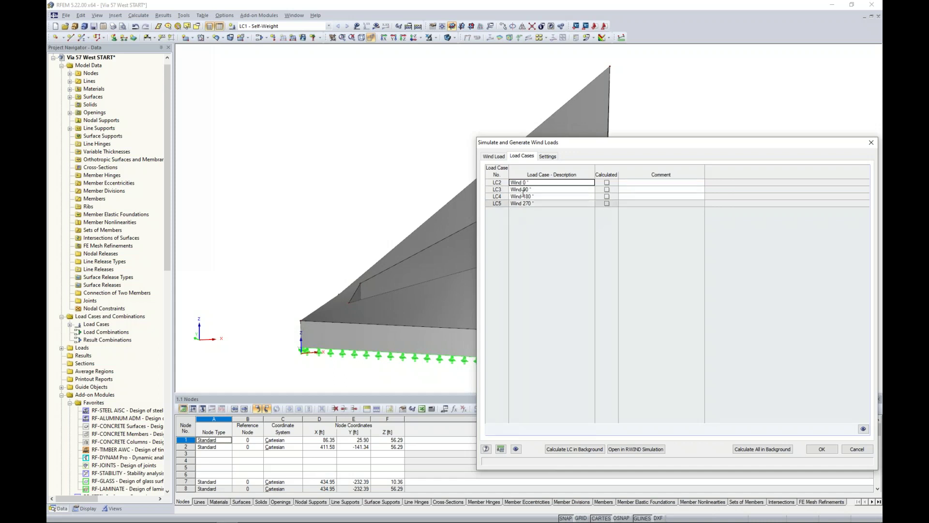
{"action": "left_click_drag", "start_coordinate": [602, 146], "coordinate": [413, 90]}
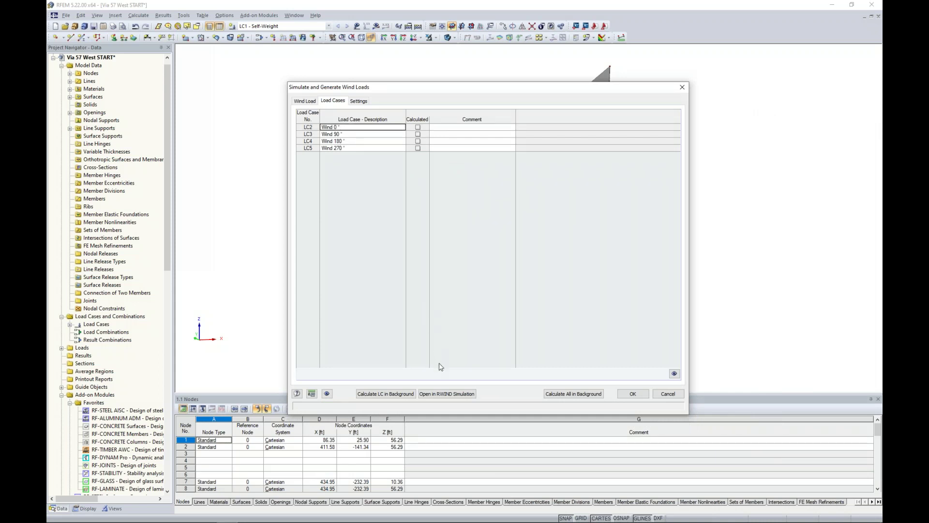
{"action": "left_click", "coordinate": [447, 393]}
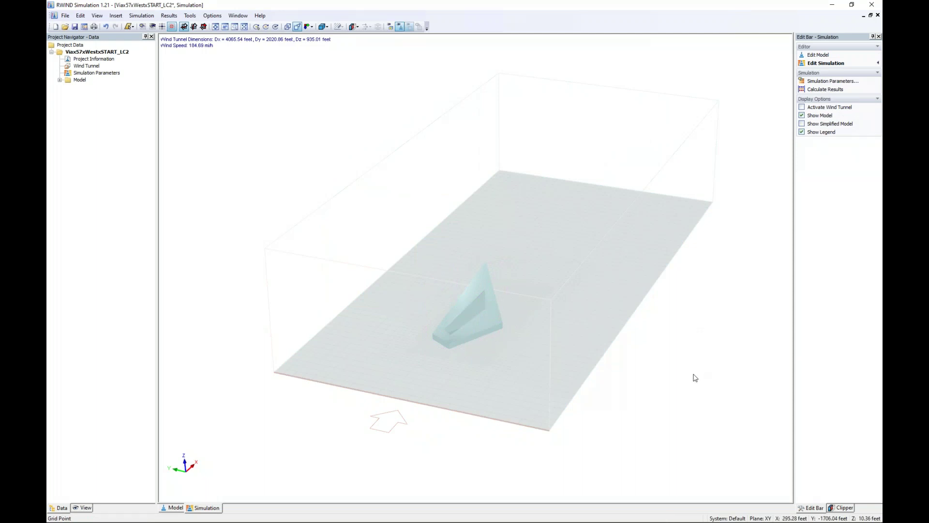
- Examine the building model inside the wind tunnel from several sides and distances
{"action": "middle_click_drag", "start_coordinate": [669, 382], "coordinate": [493, 355], "text": "ctrl"}
{"action": "scroll", "coordinate": [484, 333], "scroll_direction": "up", "scroll_amount": 1}
{"action": "scroll", "coordinate": [485, 336], "scroll_direction": "up", "scroll_amount": 4}
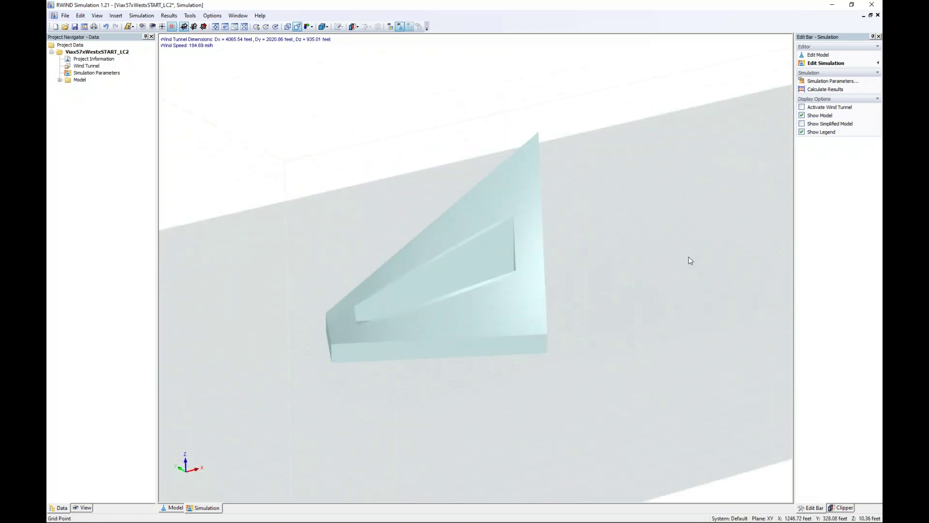
{"action": "middle_click_drag", "start_coordinate": [614, 304], "coordinate": [374, 182], "text": "ctrl"}
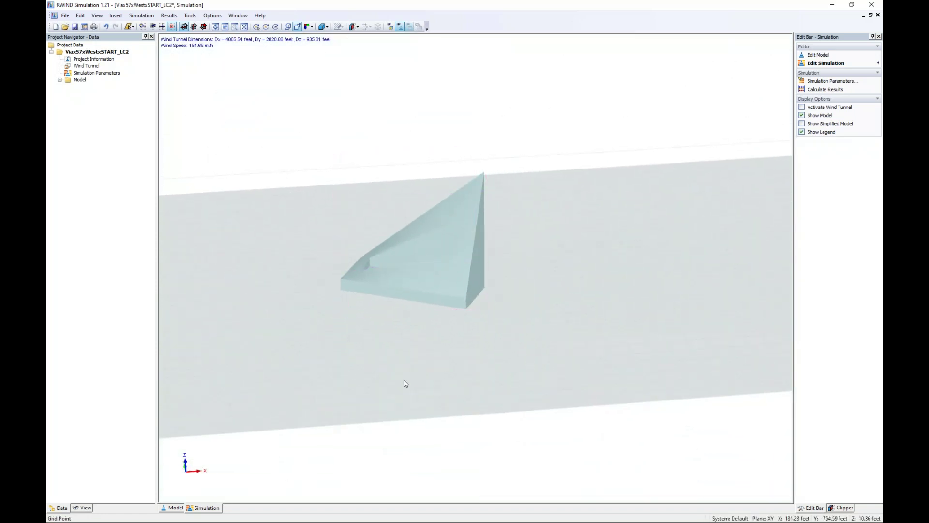
{"action": "middle_click_drag", "start_coordinate": [514, 449], "coordinate": [484, 406], "text": "ctrl"}
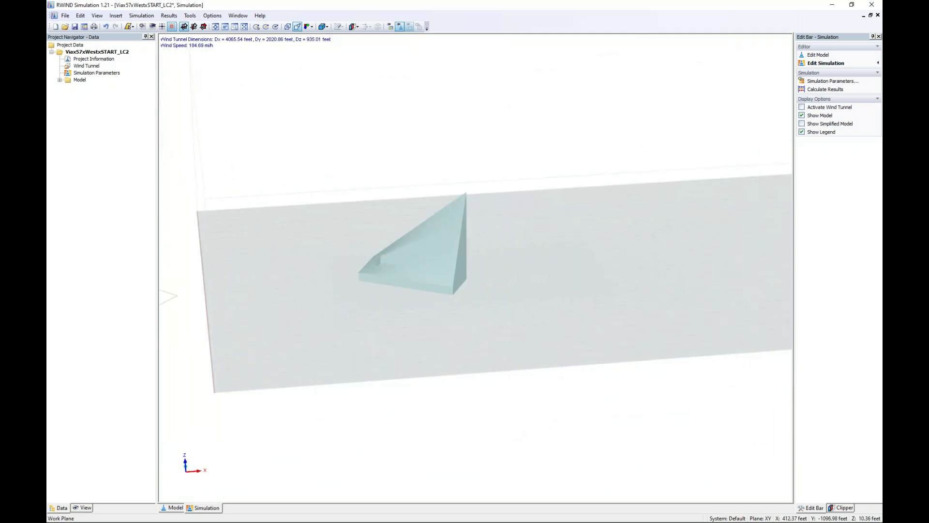
- Activate the wind tunnel in the simulation display options and show the whole tunnel around the building
{"action": "scroll", "coordinate": [476, 379], "scroll_direction": "down", "scroll_amount": 2}
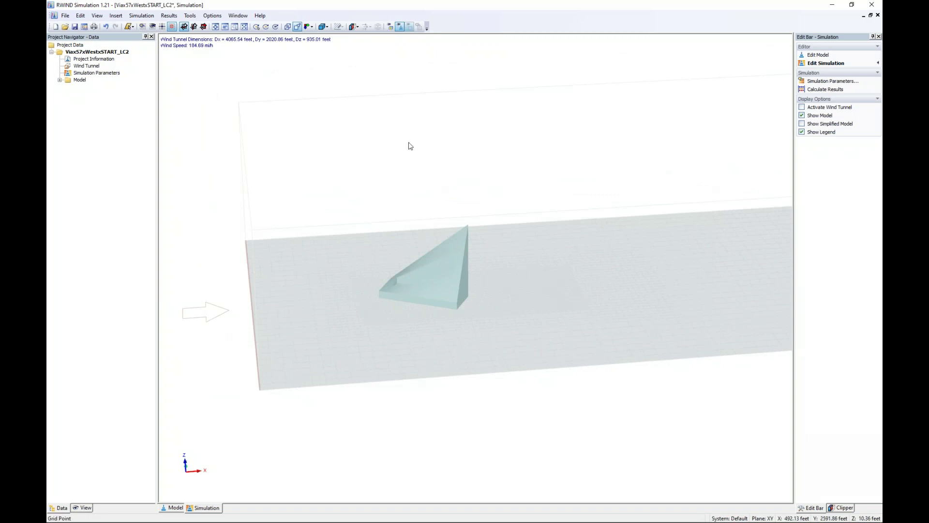
{"action": "left_click", "coordinate": [802, 107]}
{"action": "scroll", "coordinate": [460, 140], "scroll_direction": "down", "scroll_amount": 2}
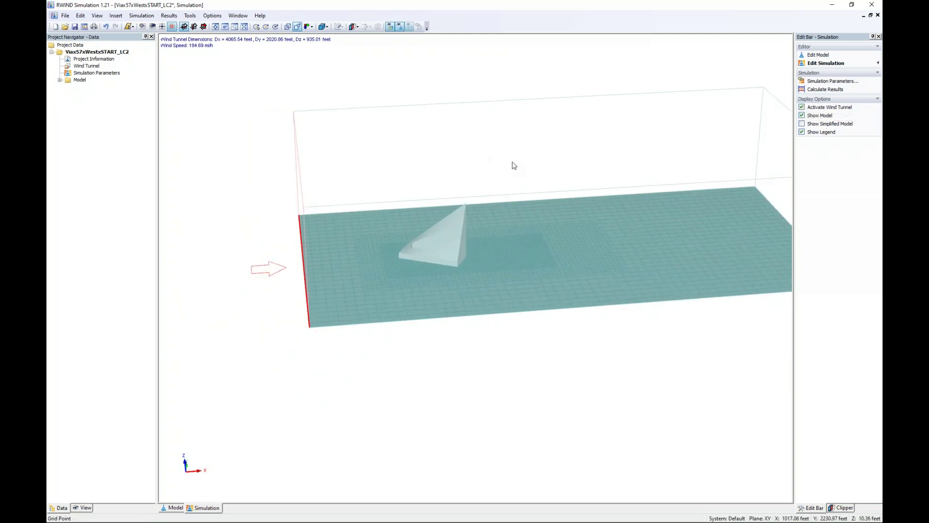
{"action": "middle_click_drag", "start_coordinate": [529, 171], "coordinate": [542, 151], "text": "ctrl"}
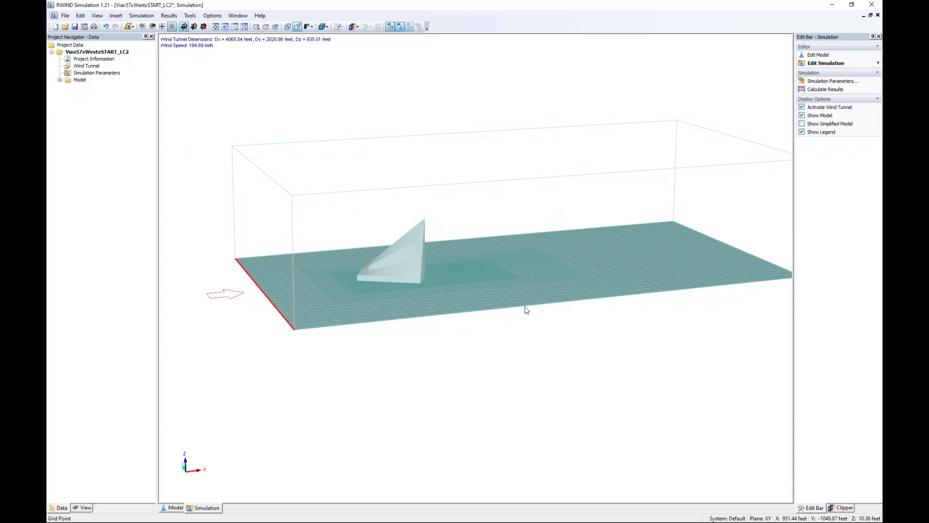
- Examine the wind direction, the tunnel extents and the grid refinement around the building from the reverse Z-direction and in perspective
{"action": "left_click", "coordinate": [312, 27]}
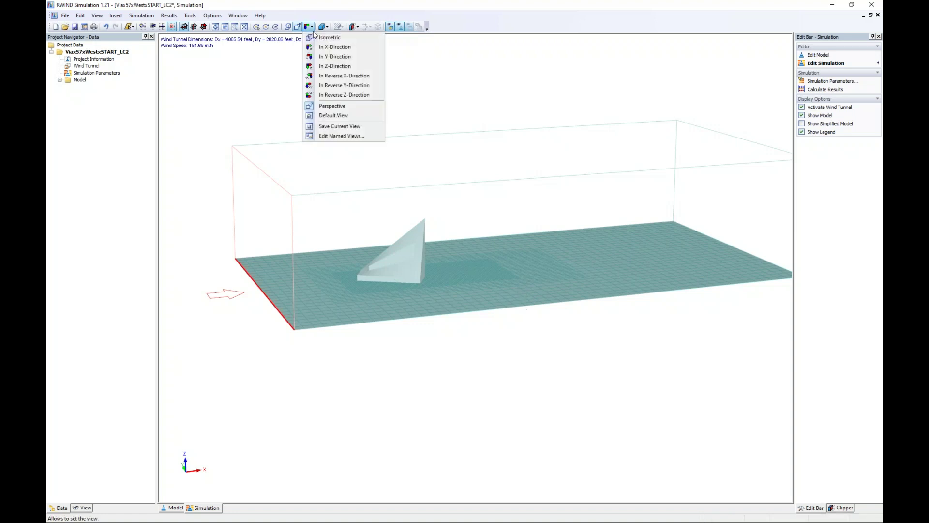
{"action": "left_click", "coordinate": [336, 97]}
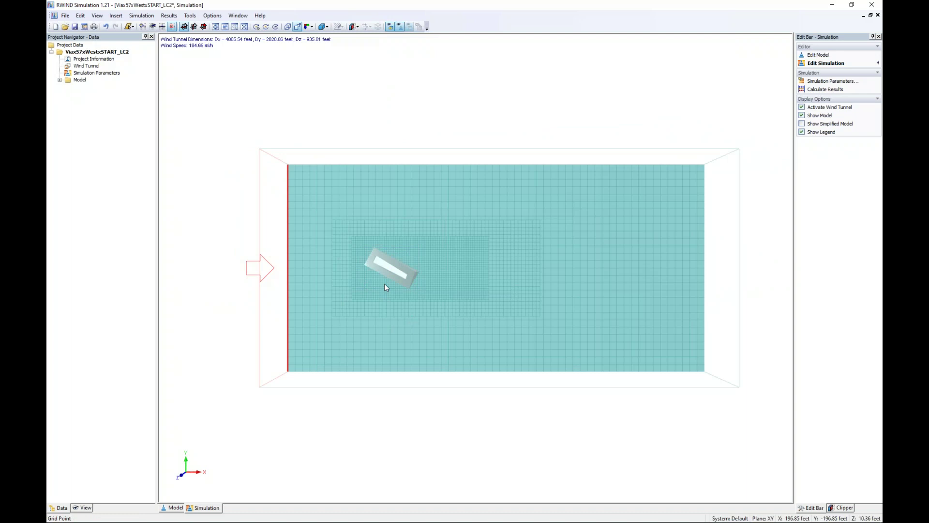
{"action": "scroll", "coordinate": [386, 288], "scroll_direction": "up", "scroll_amount": 3}
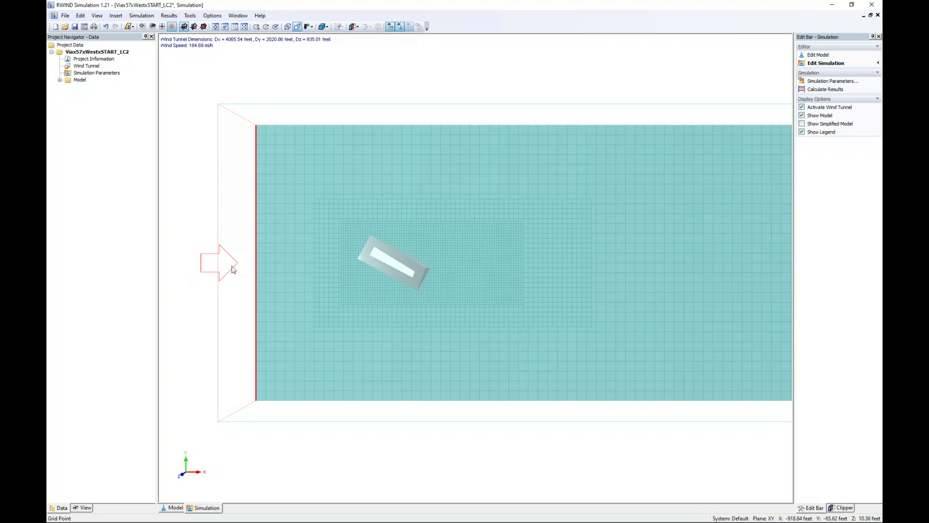
{"action": "middle_click_drag", "start_coordinate": [537, 270], "coordinate": [534, 248]}
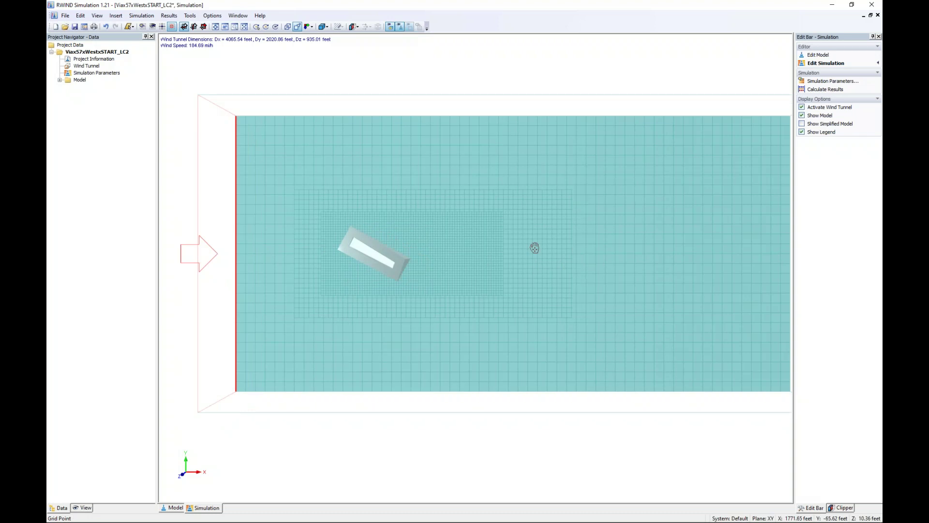
{"action": "scroll", "coordinate": [527, 245], "scroll_direction": "down", "scroll_amount": 1}
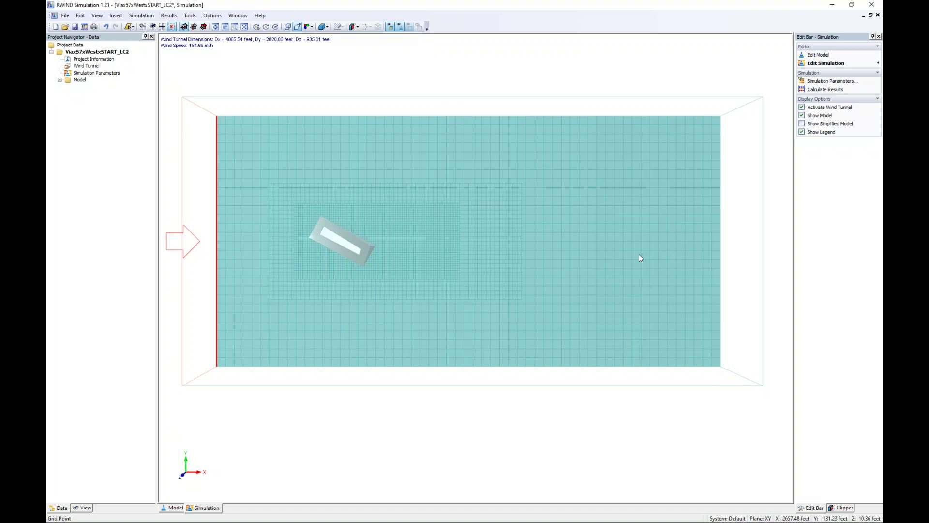
{"action": "scroll", "coordinate": [388, 259], "scroll_direction": "up", "scroll_amount": 1}
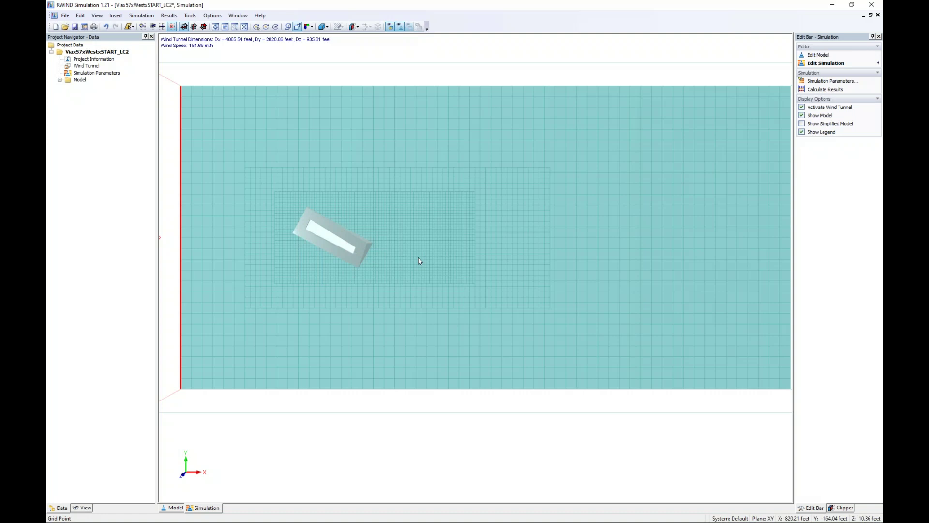
{"action": "scroll", "coordinate": [420, 261], "scroll_direction": "down", "scroll_amount": 2}
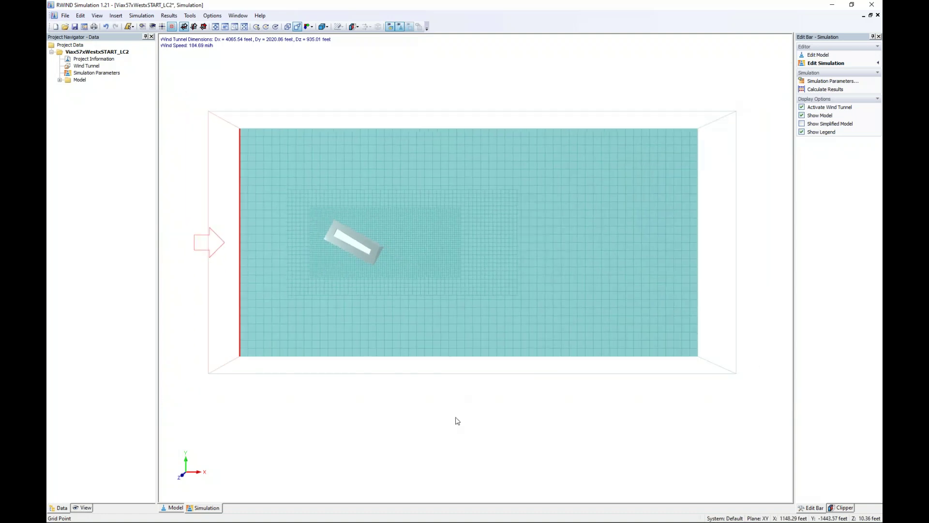
{"action": "middle_click_drag", "start_coordinate": [460, 423], "coordinate": [532, 267], "text": "ctrl"}
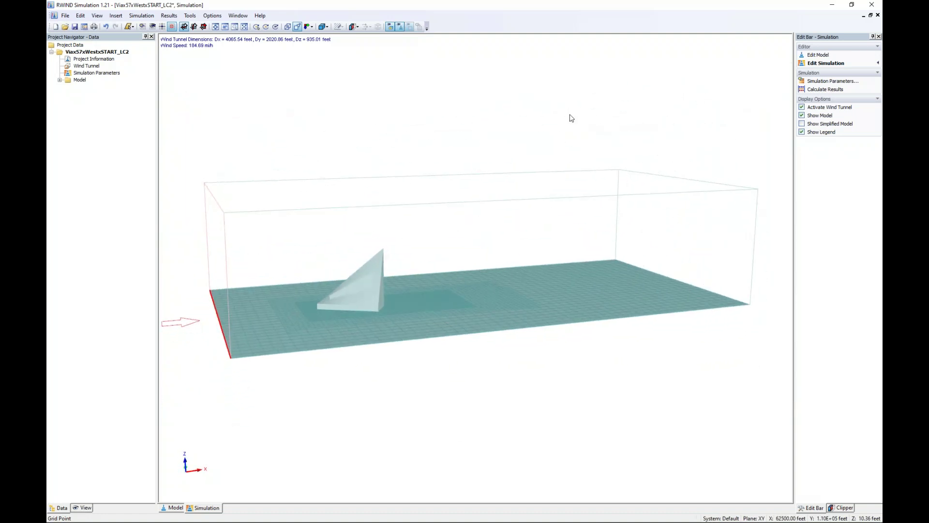
{"action": "middle_click_drag", "start_coordinate": [436, 131], "coordinate": [495, 104]}
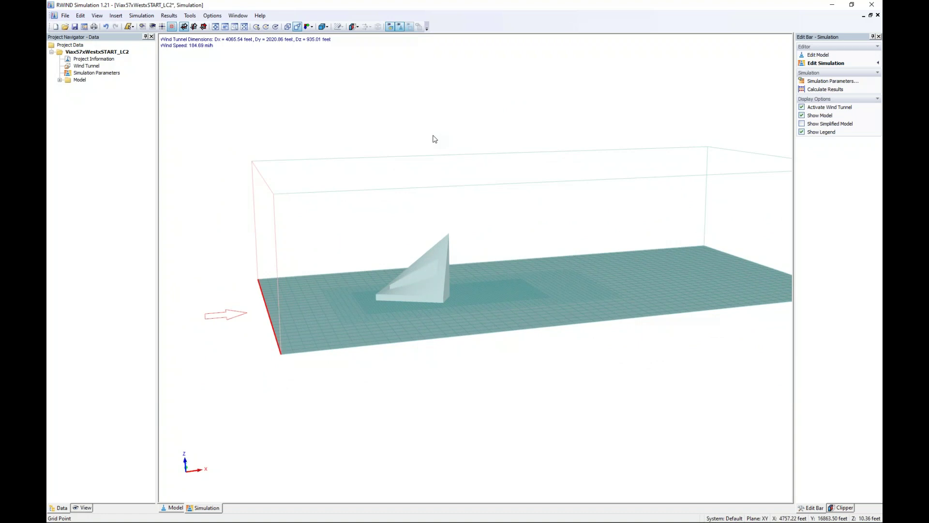
{"action": "middle_click_drag", "start_coordinate": [435, 139], "coordinate": [405, 127]}
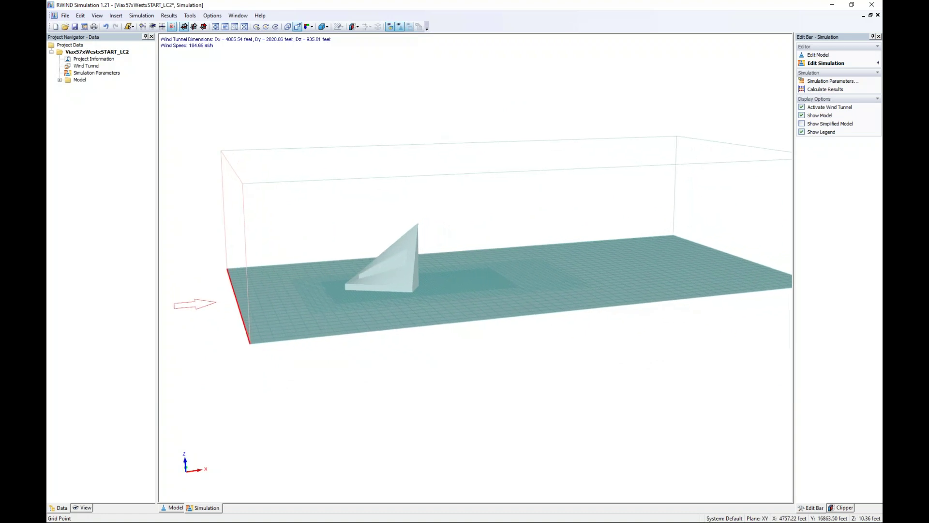
- Open the simulation parameters and move the dialog aside to see the tunnel grid
{"action": "double_click", "coordinate": [110, 74]}
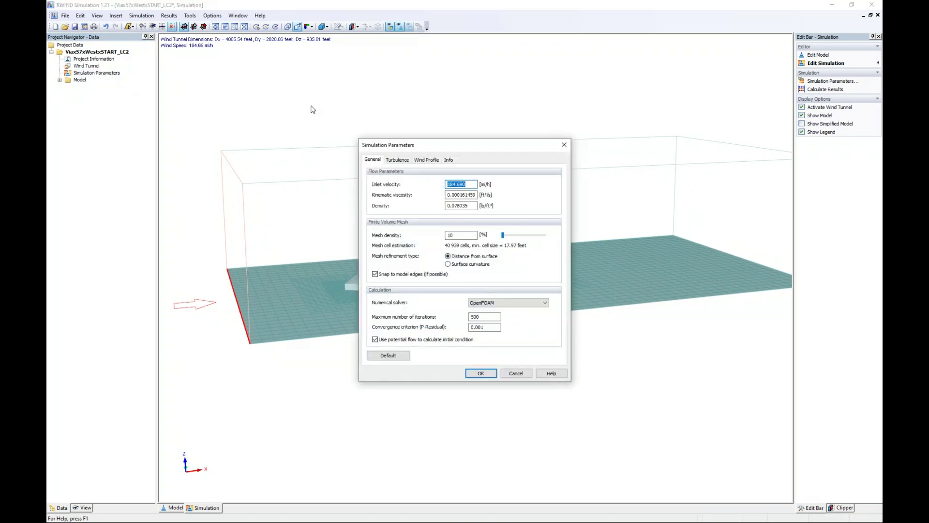
{"action": "left_click_drag", "start_coordinate": [406, 144], "coordinate": [404, 128]}
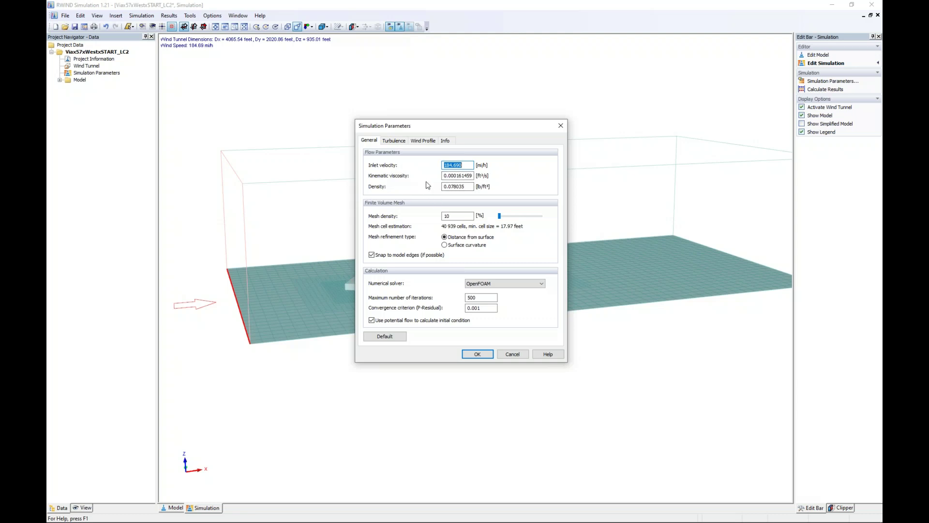
{"action": "left_click_drag", "start_coordinate": [440, 125], "coordinate": [283, 131]}
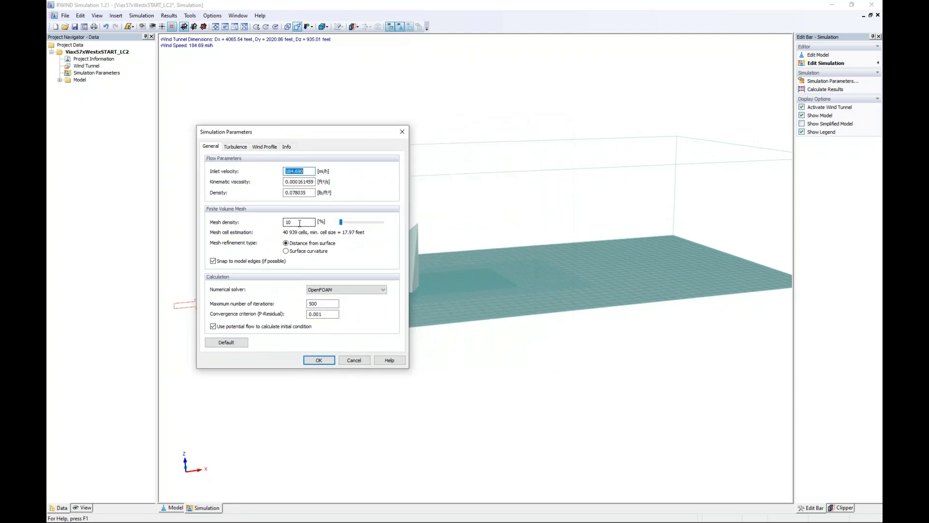
- Try finite volume mesh densities of 75% and 100% to compare the tunnel grid, and return to 10%
{"action": "left_click_drag", "start_coordinate": [341, 225], "coordinate": [371, 230]}
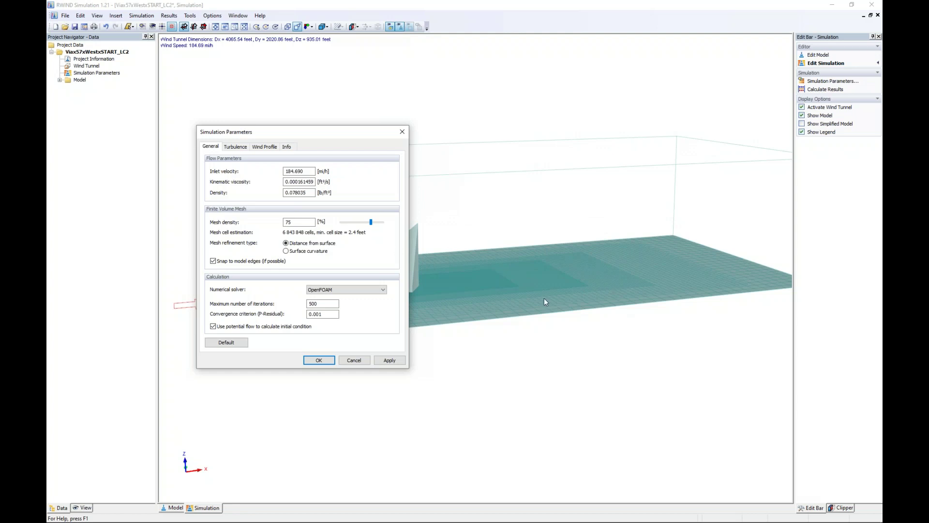
{"action": "left_click_drag", "start_coordinate": [371, 223], "coordinate": [387, 224]}
{"action": "left_click_drag", "start_coordinate": [372, 133], "coordinate": [256, 143]}
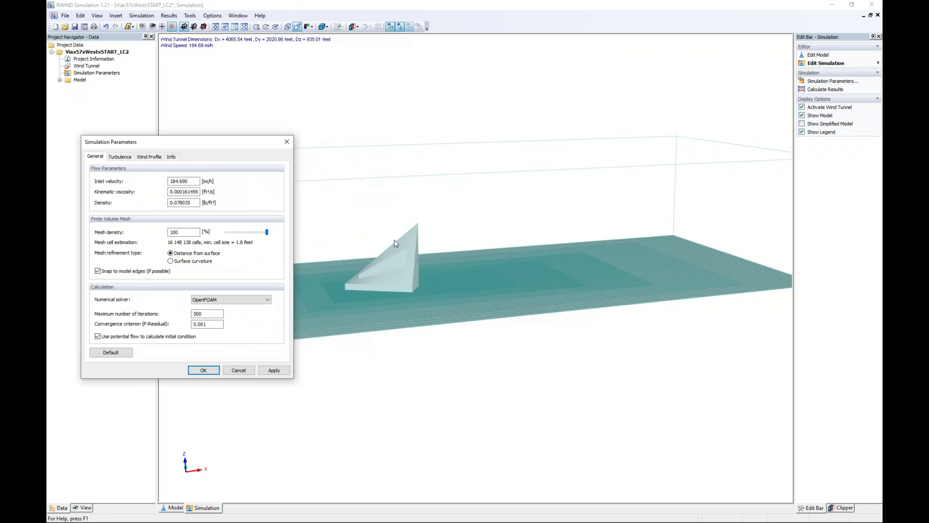
{"action": "left_click_drag", "start_coordinate": [251, 144], "coordinate": [378, 148]}
{"action": "left_click_drag", "start_coordinate": [393, 236], "coordinate": [351, 238]}
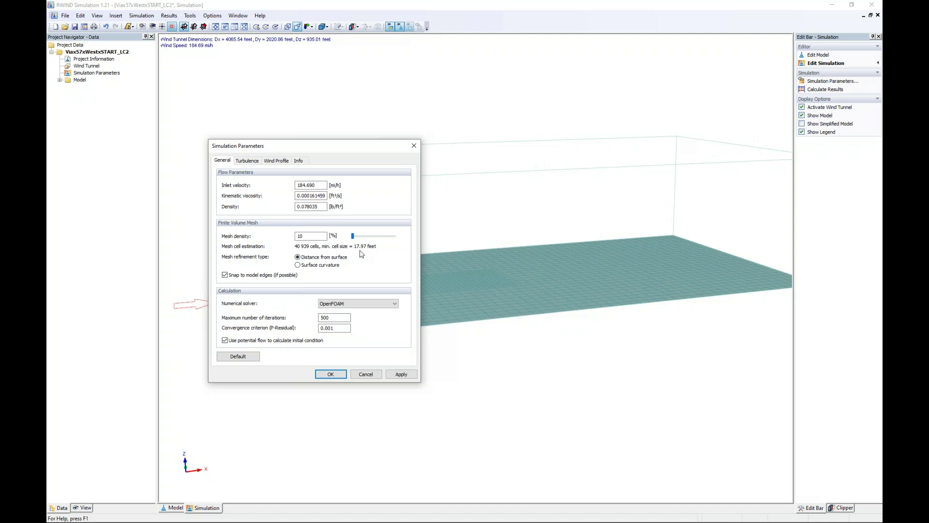
- Check which numerical solvers are offered and review the iteration and convergence settings
{"action": "left_click", "coordinate": [352, 304]}
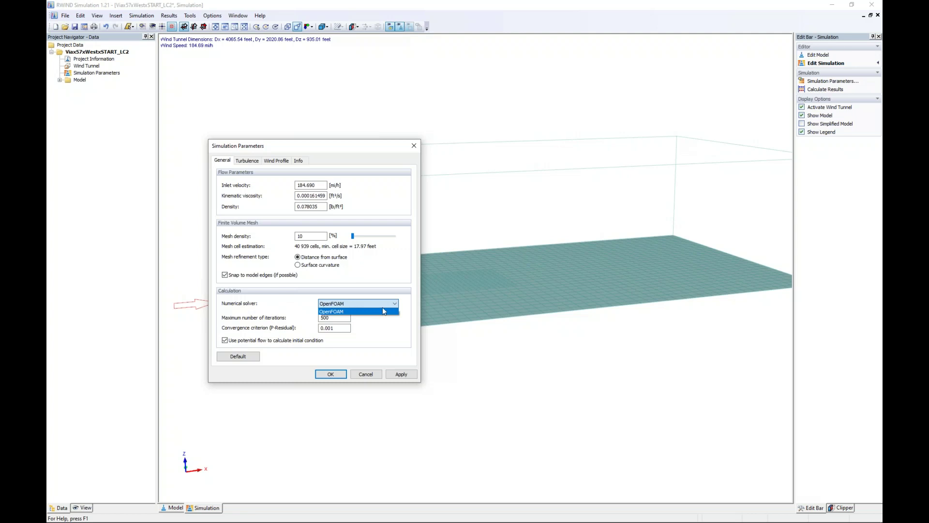
{"action": "left_click", "coordinate": [407, 309]}
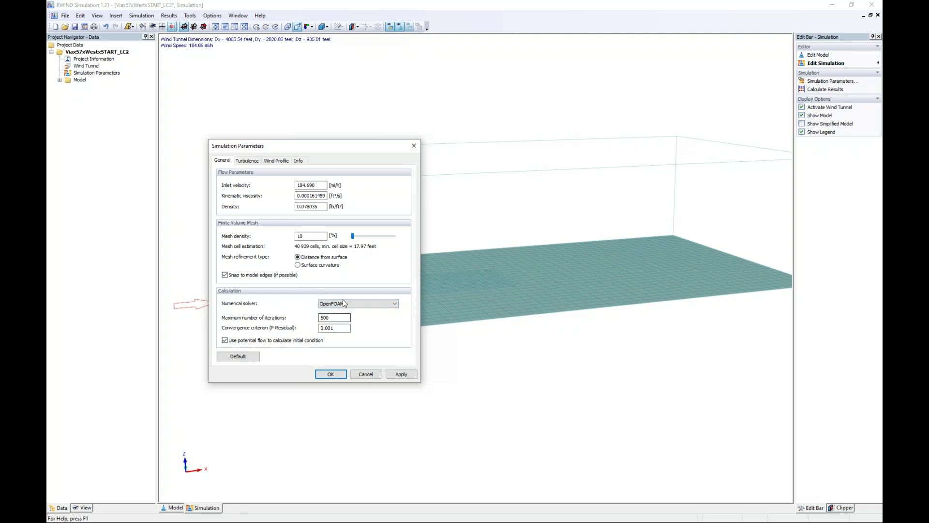
{"action": "left_click_drag", "start_coordinate": [364, 145], "coordinate": [412, 91]}
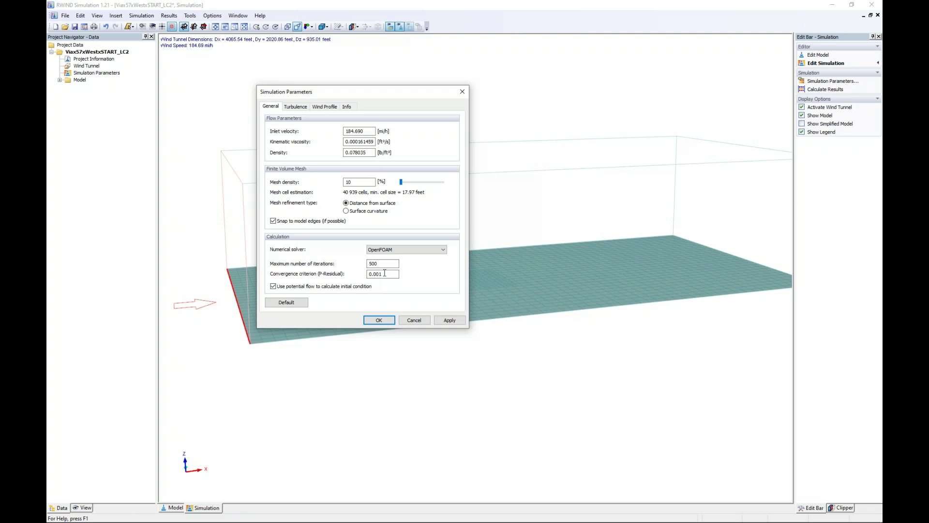
- Try a turbulence intensity of 5% in the turbulence parameters, and set it back to 1%
{"action": "left_click", "coordinate": [294, 107]}
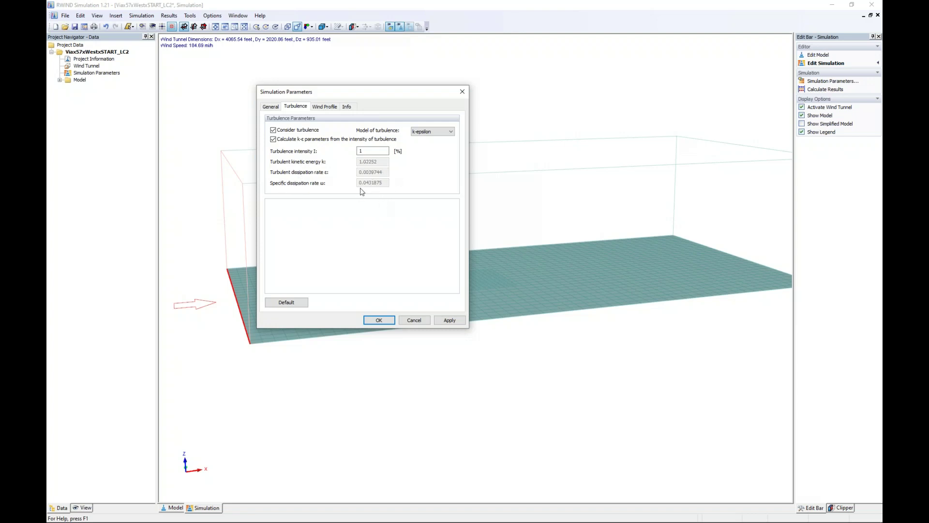
{"action": "double_click", "coordinate": [360, 150]}
{"action": "type", "text": "5"}
{"action": "double_click", "coordinate": [367, 152]}
{"action": "type", "text": "1"}
- Review the wind profile's speeds over height and close the simulation parameters without saving changes
{"action": "left_click", "coordinate": [326, 109]}
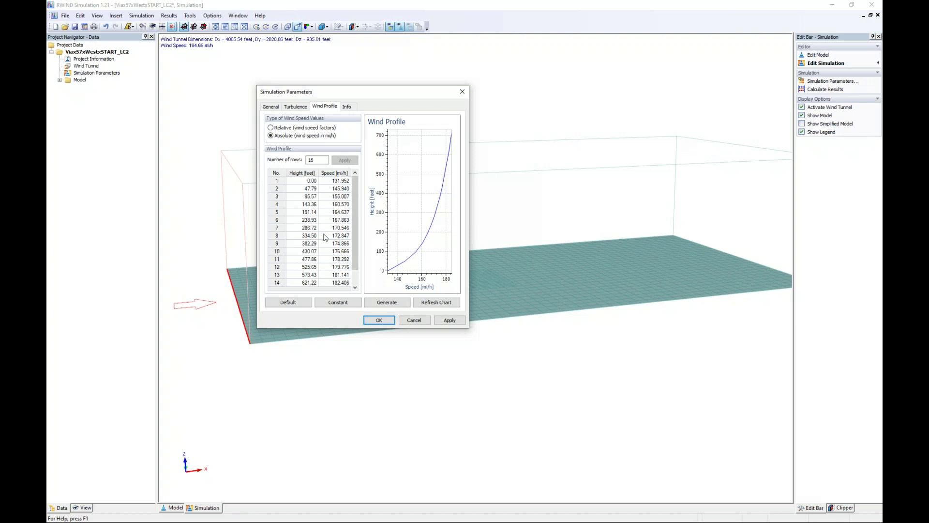
{"action": "left_click", "coordinate": [415, 321]}
- Open the properties of the RFEM/RSTAB model, review its simplification settings, and close them without changes
{"action": "middle_click_drag", "start_coordinate": [448, 343], "coordinate": [468, 377], "text": "ctrl"}
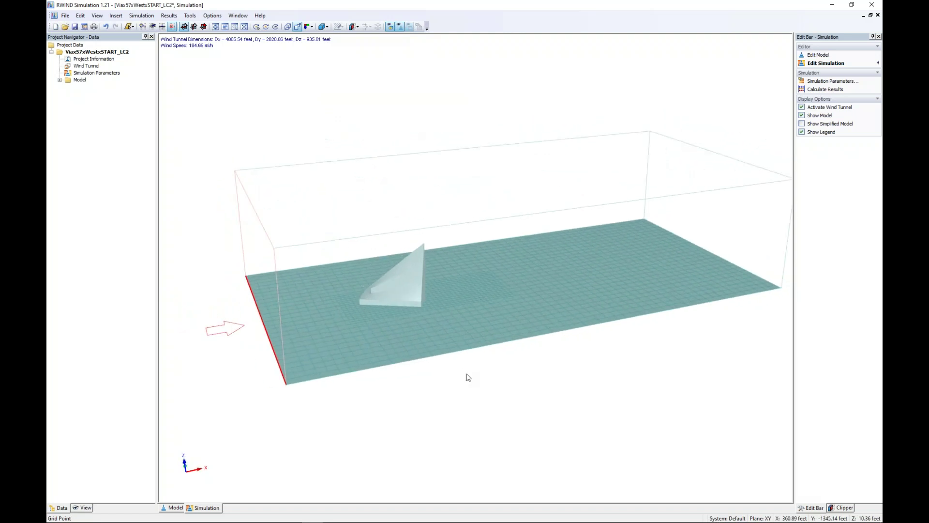
{"action": "scroll", "coordinate": [468, 377], "scroll_direction": "up", "scroll_amount": 3}
{"action": "scroll", "coordinate": [467, 373], "scroll_direction": "up", "scroll_amount": 2}
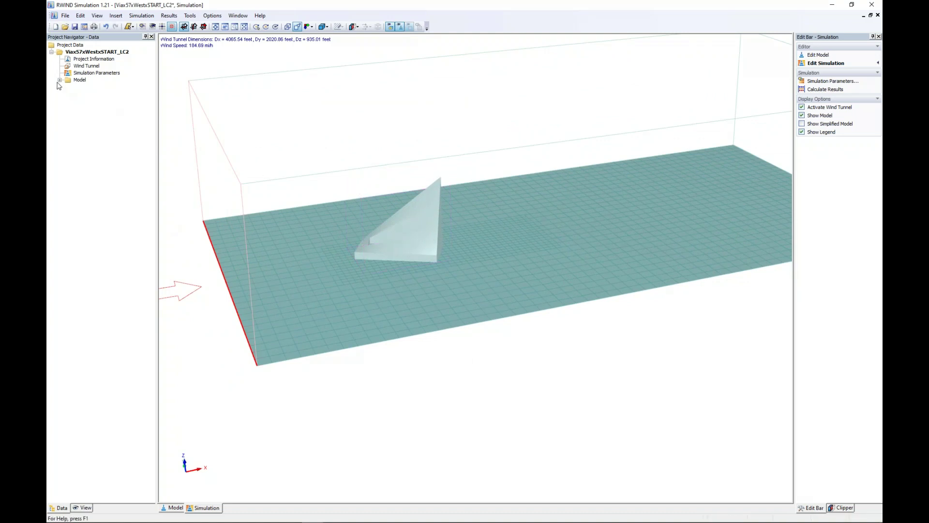
{"action": "left_click", "coordinate": [59, 80]}
{"action": "double_click", "coordinate": [103, 88]}
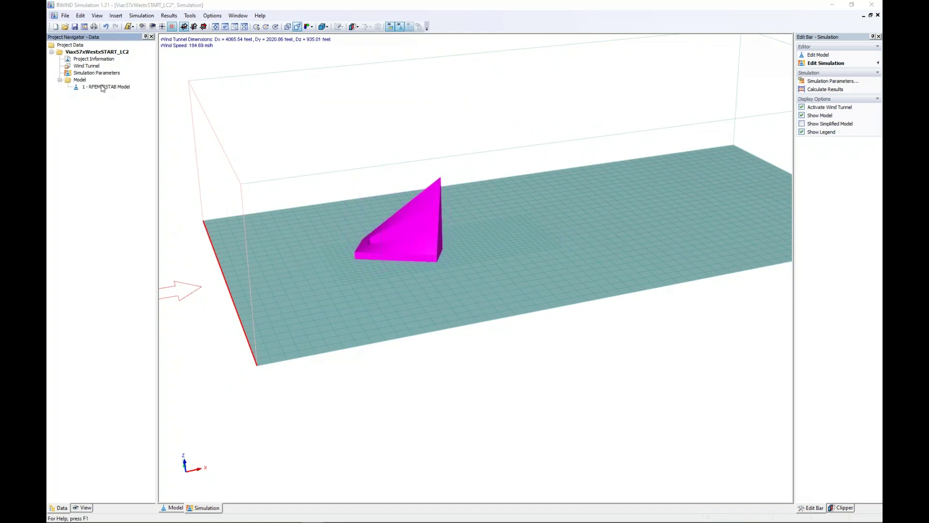
{"action": "left_click_drag", "start_coordinate": [418, 152], "coordinate": [410, 120]}
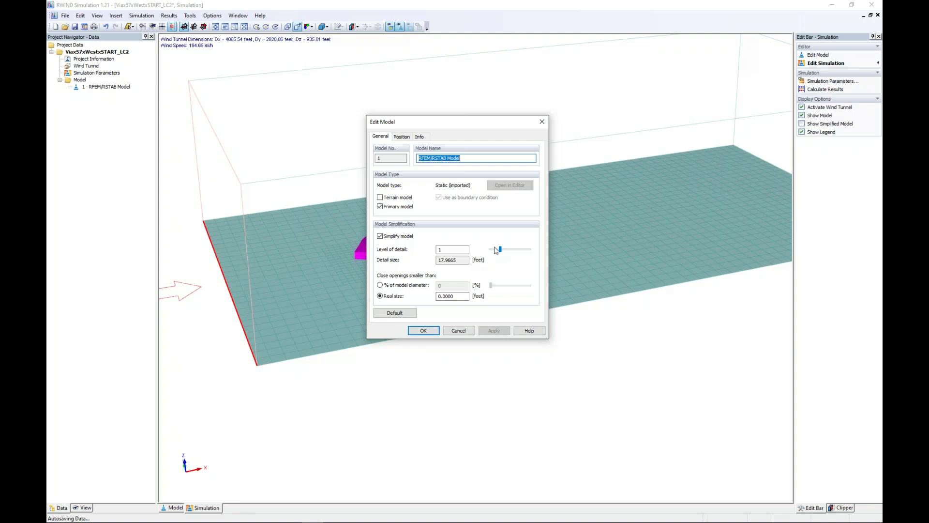
{"action": "left_click", "coordinate": [459, 332]}
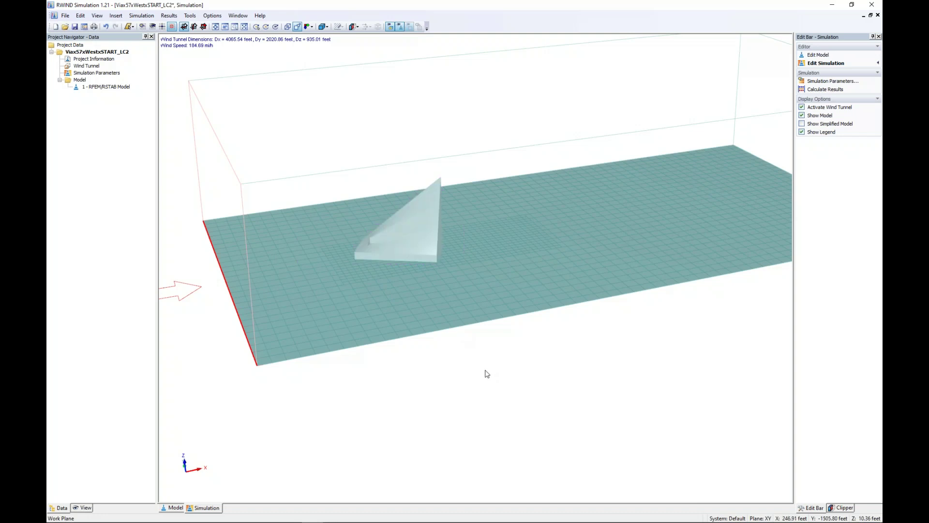
- Open the wind tunnel dimensions, set the X coordinate of Pmax to 4000 feet, and apply it
{"action": "scroll", "coordinate": [488, 358], "scroll_direction": "down", "scroll_amount": 2}
{"action": "scroll", "coordinate": [565, 373], "scroll_direction": "down", "scroll_amount": 2}
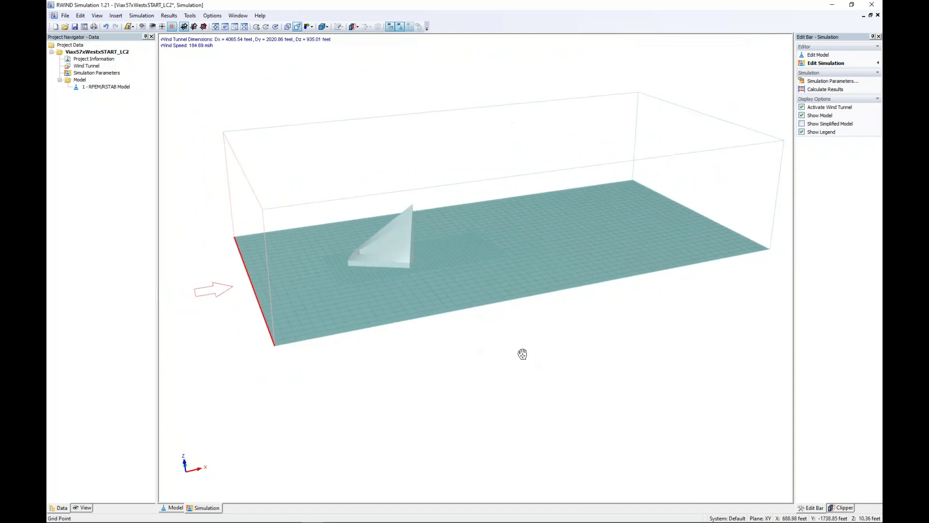
{"action": "double_click", "coordinate": [92, 66]}
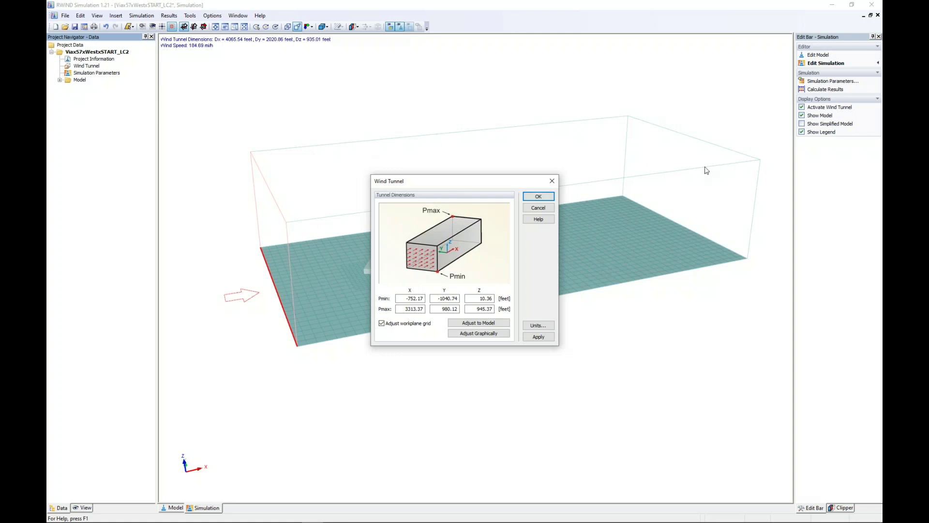
{"action": "left_click_drag", "start_coordinate": [402, 310], "coordinate": [434, 308]}
{"action": "type", "text": "4000"}
{"action": "left_click", "coordinate": [539, 338]}
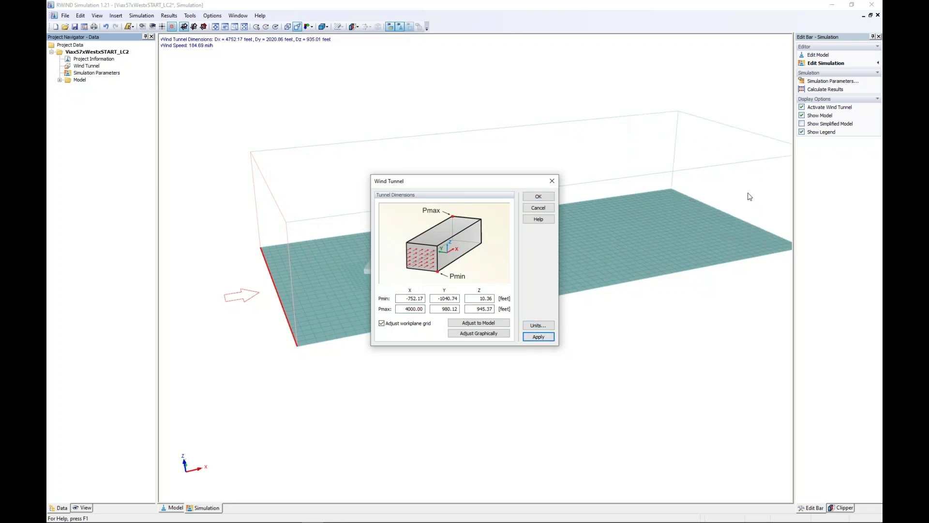
- Try resizing the wind tunnel graphically to about 4093 feet in length and about 1231 feet in height
{"action": "left_click", "coordinate": [482, 336]}
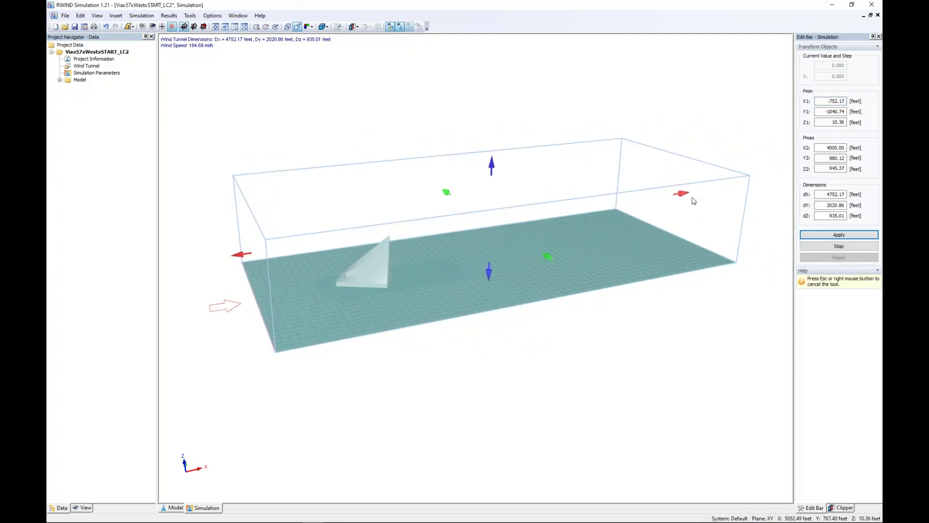
{"action": "left_click_drag", "start_coordinate": [688, 213], "coordinate": [644, 211]}
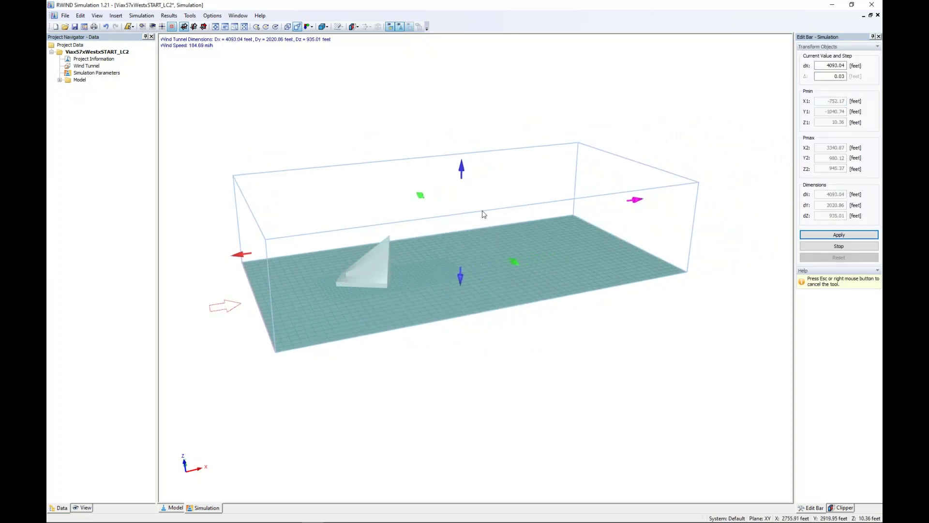
{"action": "left_click_drag", "start_coordinate": [461, 173], "coordinate": [461, 136]}
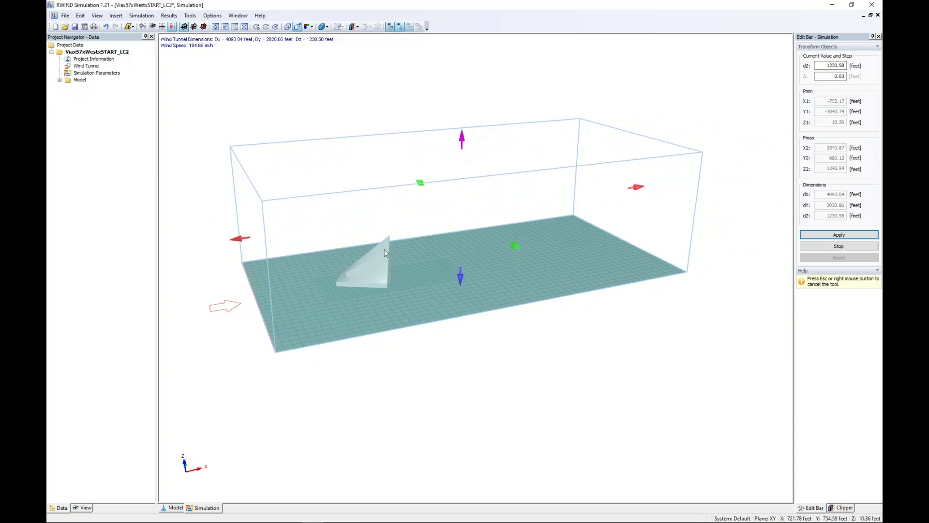
- Reopen the wind tunnel dimensions, adjust them to the model automatically, and apply and confirm the change
{"action": "double_click", "coordinate": [82, 66]}
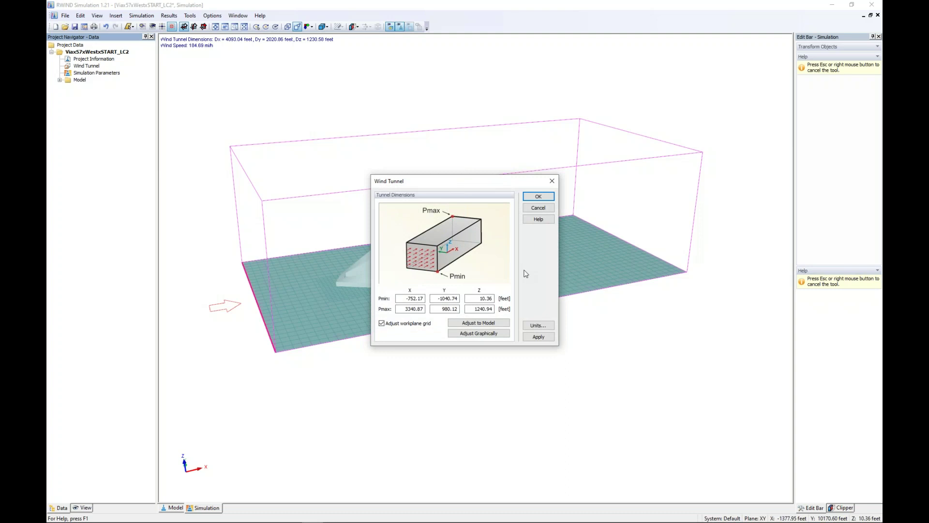
{"action": "left_click", "coordinate": [480, 323]}
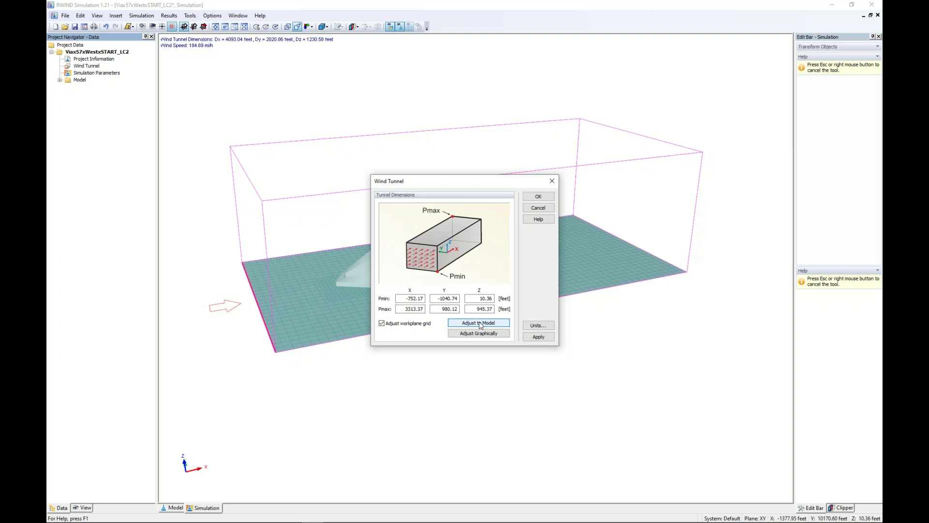
{"action": "left_click", "coordinate": [539, 337]}
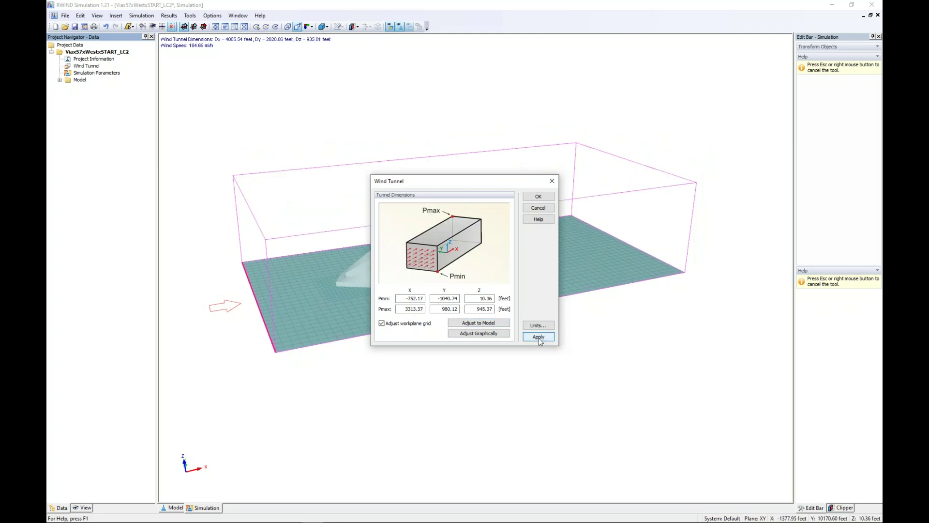
{"action": "left_click", "coordinate": [538, 196]}
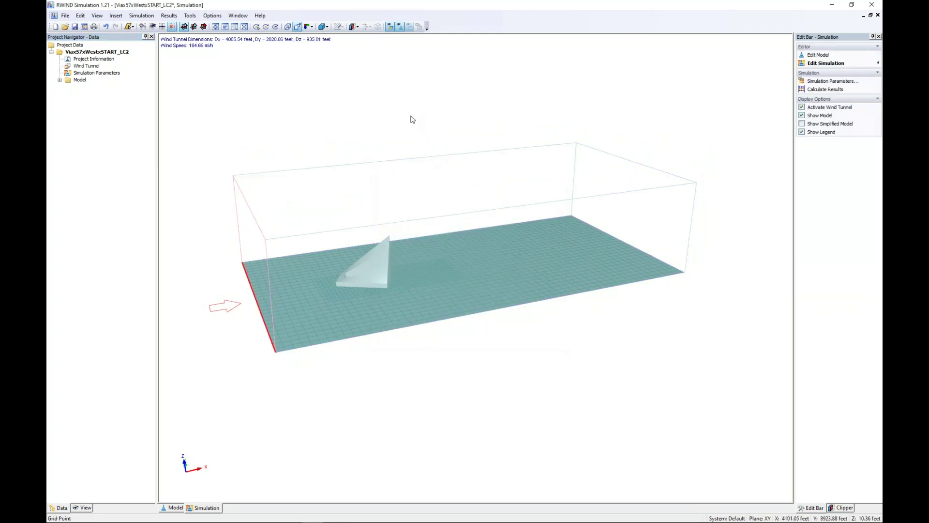
- Calculate the wind simulation results and decline closing RWIND Simulation when the calculation finishes
{"action": "middle_click_drag", "start_coordinate": [382, 170], "coordinate": [581, 149], "text": "ctrl"}
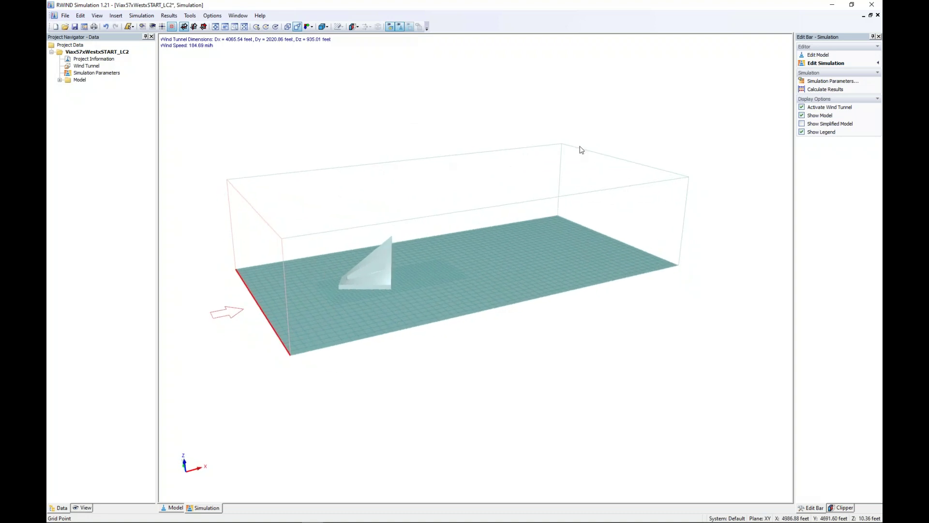
{"action": "left_click", "coordinate": [814, 90]}
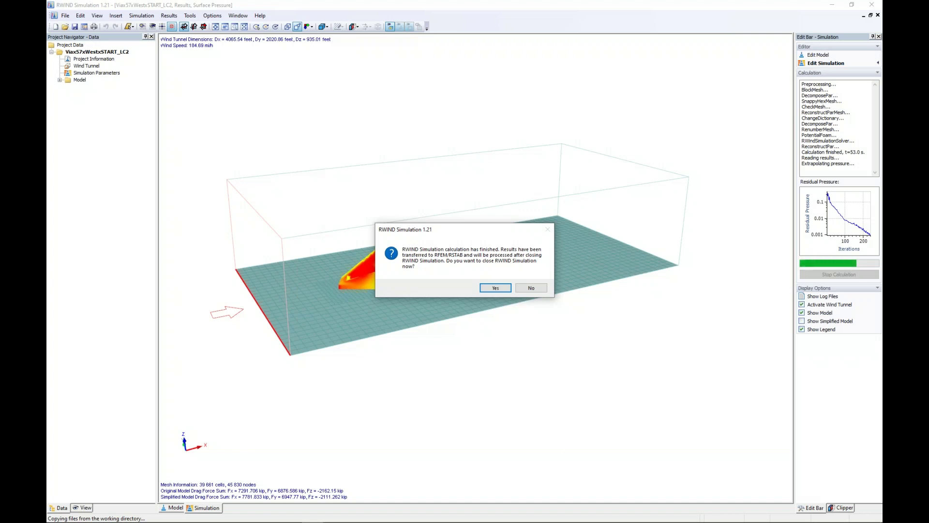
{"action": "left_click_drag", "start_coordinate": [472, 233], "coordinate": [453, 187]}
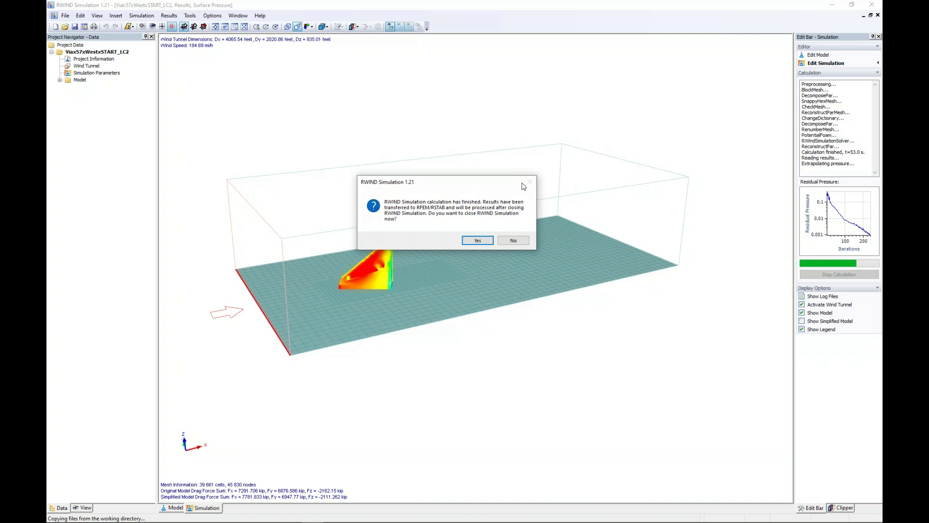
{"action": "left_click", "coordinate": [514, 242]}
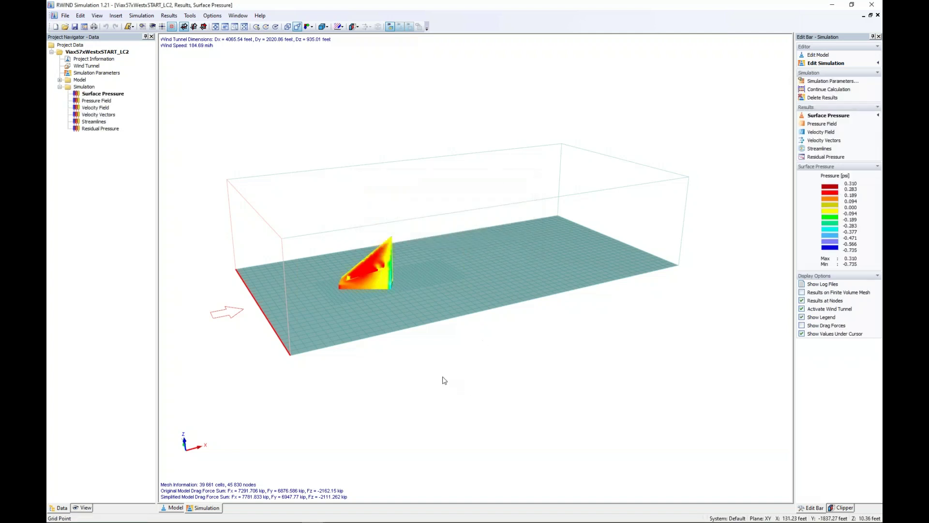
- Deactivate the wind tunnel and inspect the surface pressures on the building's windward side up close
{"action": "middle_click_drag", "start_coordinate": [445, 380], "coordinate": [481, 390]}
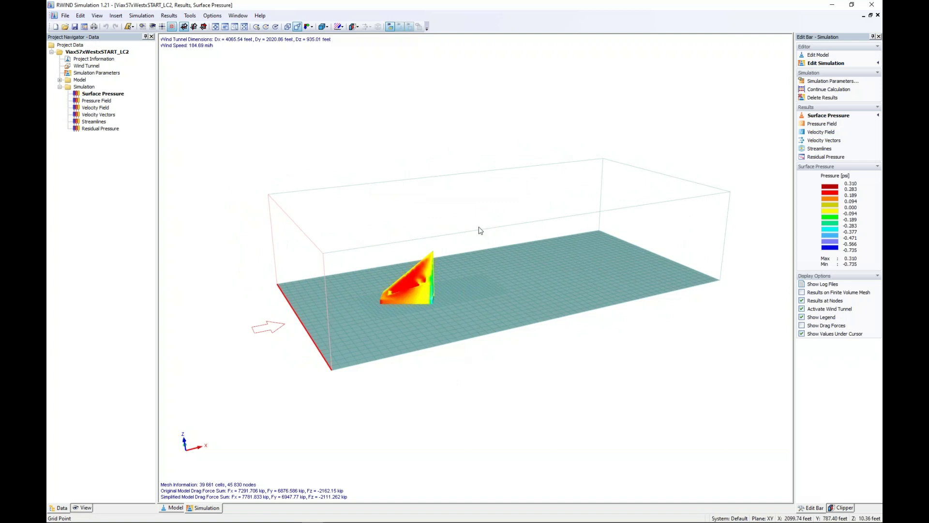
{"action": "middle_click_drag", "start_coordinate": [561, 337], "coordinate": [546, 336]}
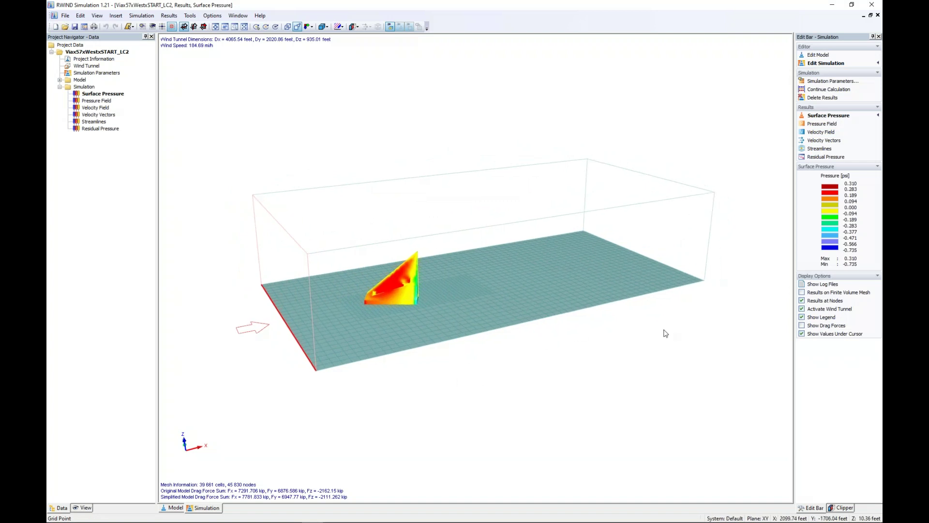
{"action": "left_click", "coordinate": [802, 310]}
{"action": "middle_click_drag", "start_coordinate": [496, 362], "coordinate": [684, 352], "text": "ctrl"}
{"action": "scroll", "coordinate": [391, 314], "scroll_direction": "up", "scroll_amount": 6}
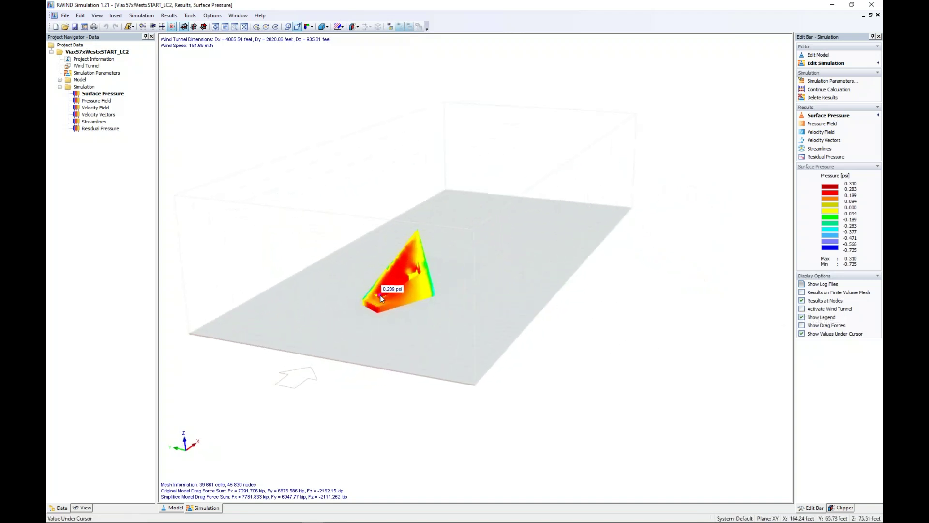
{"action": "scroll", "coordinate": [396, 286], "scroll_direction": "up", "scroll_amount": 3}
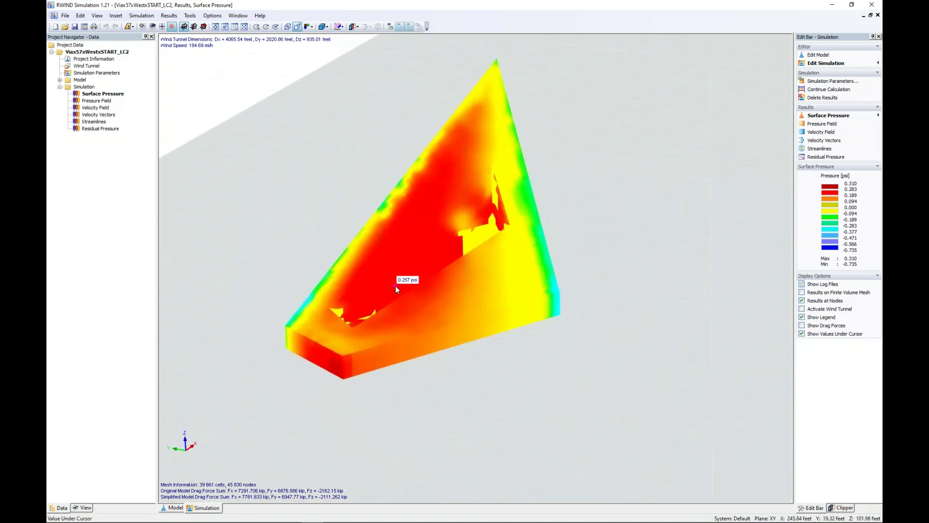
- Turn on the display of triangle edges for the original model in the view options
{"action": "left_click", "coordinate": [86, 508]}
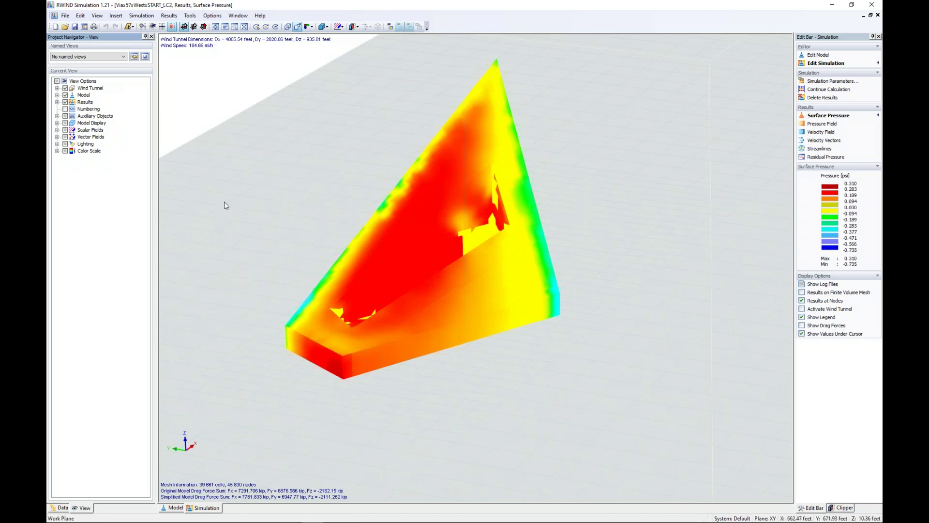
{"action": "left_click", "coordinate": [57, 95]}
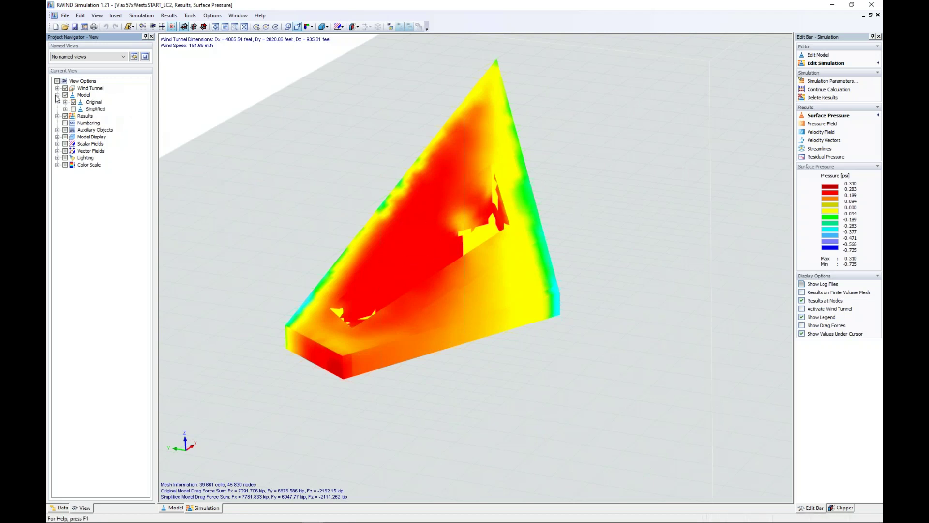
{"action": "left_click", "coordinate": [65, 102]}
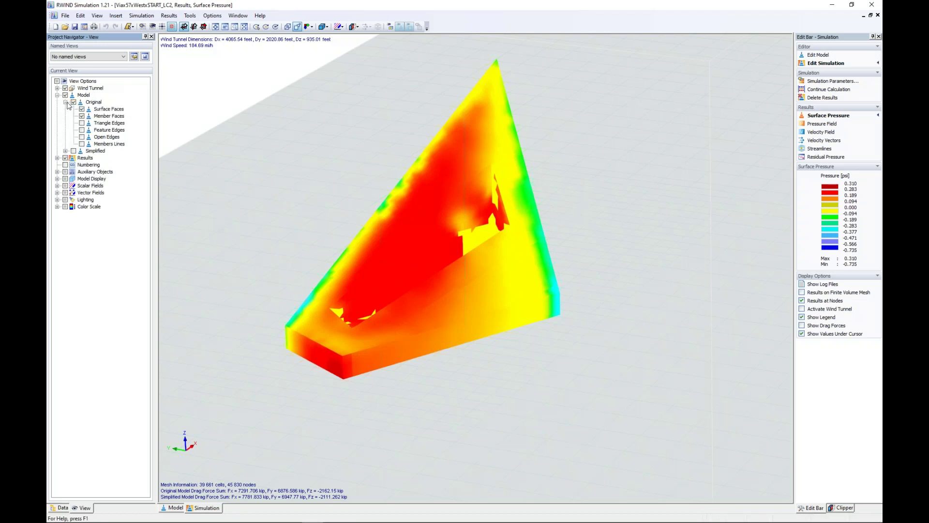
{"action": "left_click", "coordinate": [82, 123]}
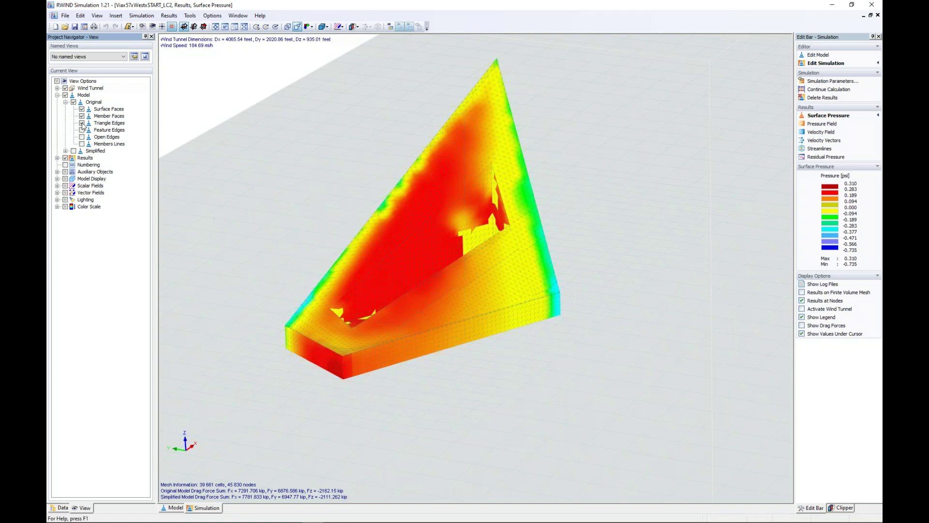
- Examine the surface pressure distribution and values on the windward, leeward and side faces of the building
{"action": "middle_click_drag", "start_coordinate": [305, 207], "coordinate": [467, 190], "text": "ctrl"}
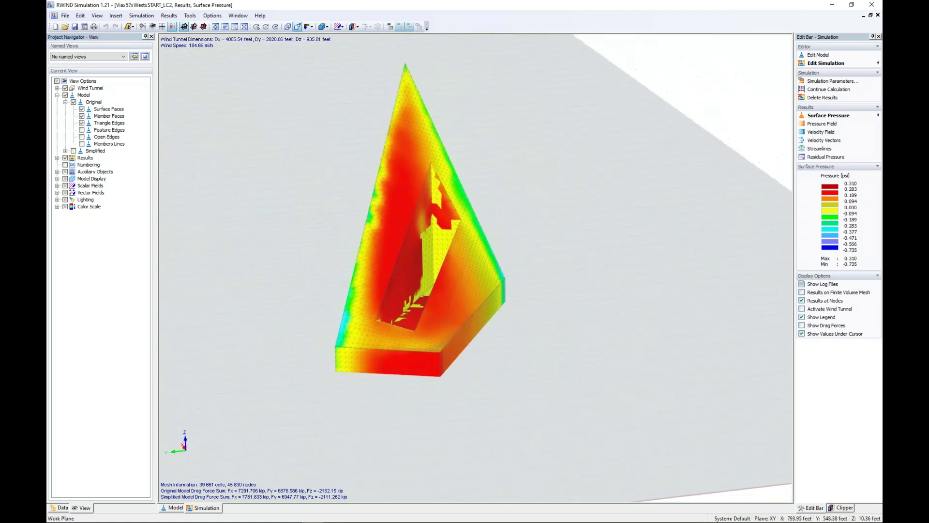
{"action": "scroll", "coordinate": [388, 306], "scroll_direction": "up", "scroll_amount": 3}
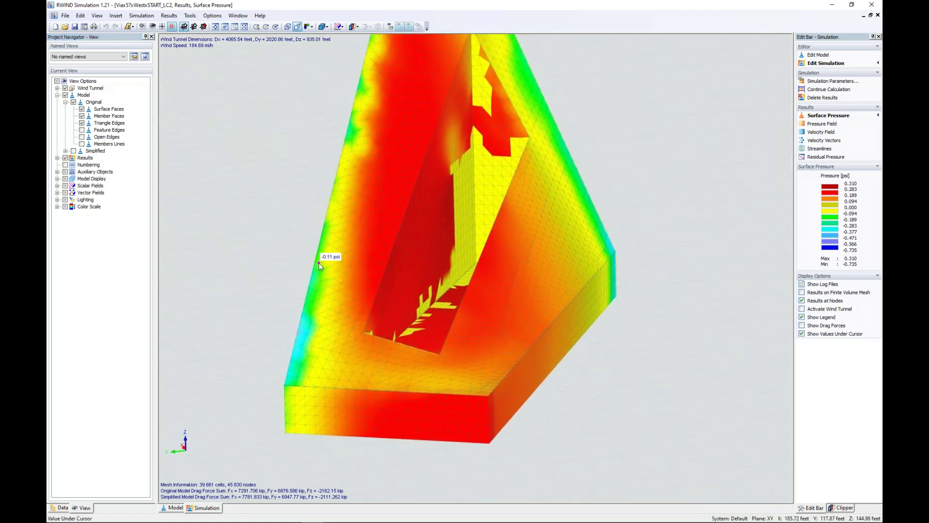
{"action": "scroll", "coordinate": [320, 264], "scroll_direction": "down", "scroll_amount": 3}
{"action": "middle_click_drag", "start_coordinate": [616, 189], "coordinate": [303, 241], "text": "ctrl"}
{"action": "scroll", "coordinate": [304, 238], "scroll_direction": "up", "scroll_amount": 1}
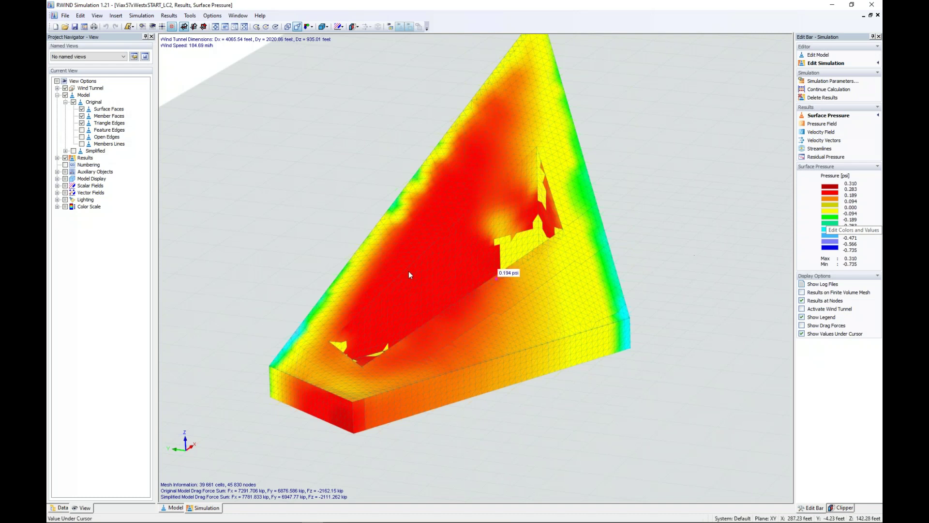
{"action": "middle_click_drag", "start_coordinate": [471, 233], "coordinate": [509, 243], "text": "ctrl"}
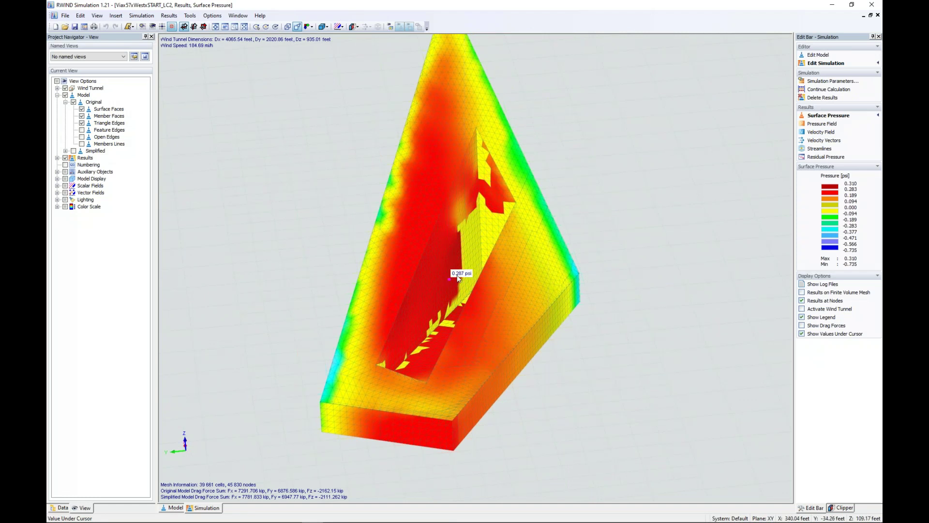
{"action": "middle_click_drag", "start_coordinate": [646, 200], "coordinate": [326, 221], "text": "ctrl"}
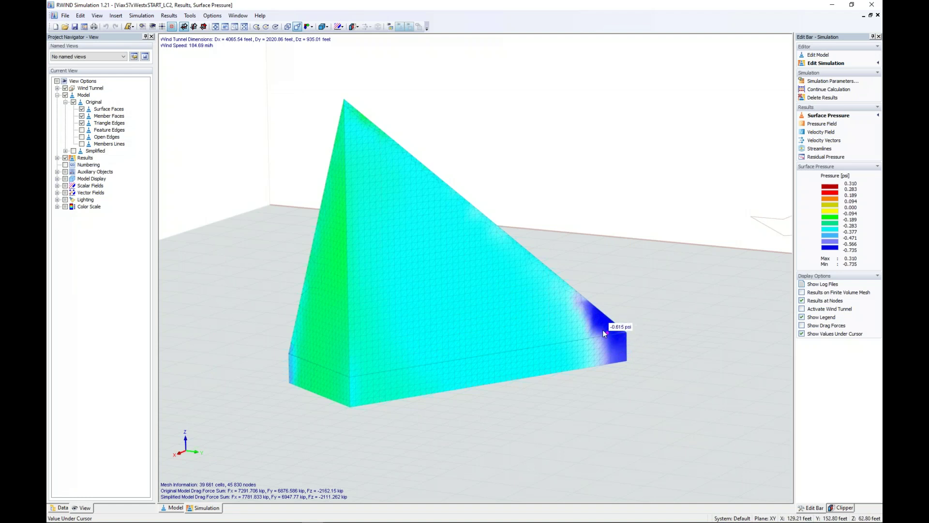
{"action": "middle_click_drag", "start_coordinate": [601, 326], "coordinate": [325, 308], "text": "ctrl"}
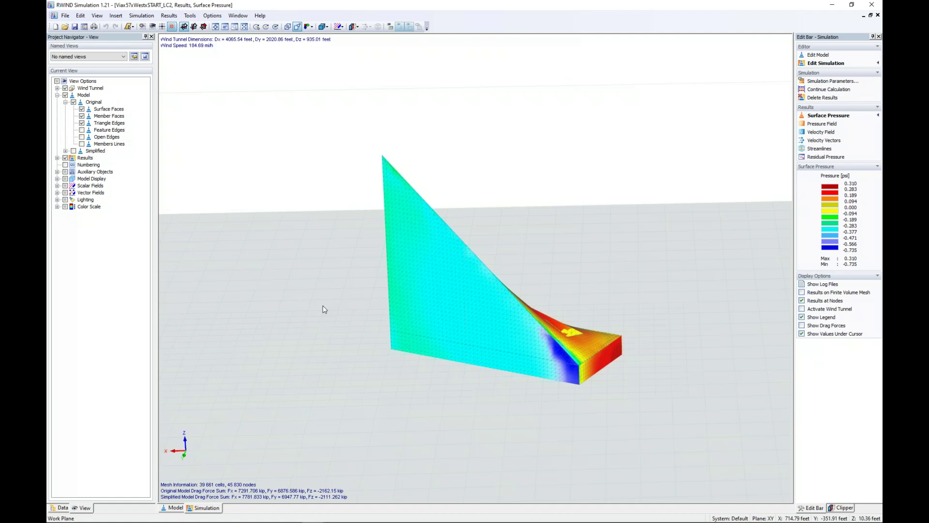
{"action": "middle_click_drag", "start_coordinate": [638, 323], "coordinate": [422, 261], "text": "ctrl"}
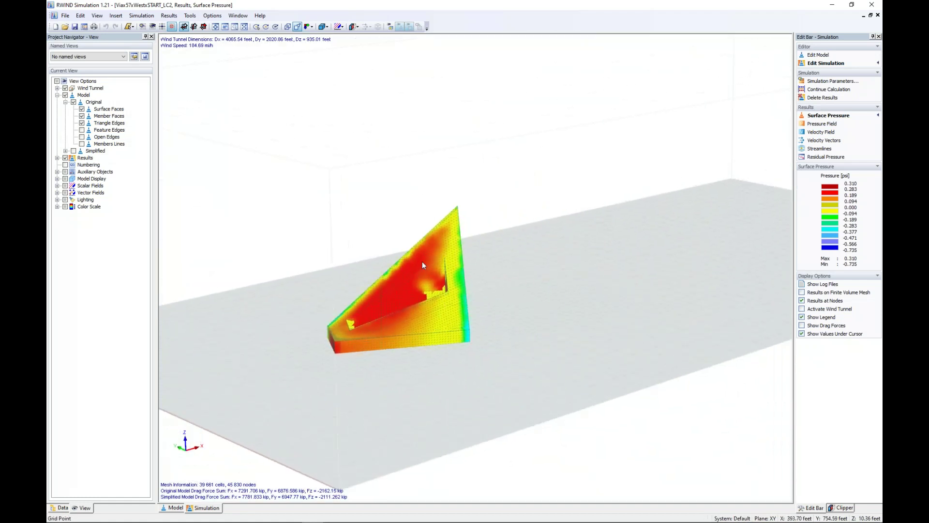
- Show the pressure field results and shift the vertical slicer plane sideways through the building
{"action": "left_click", "coordinate": [816, 127]}
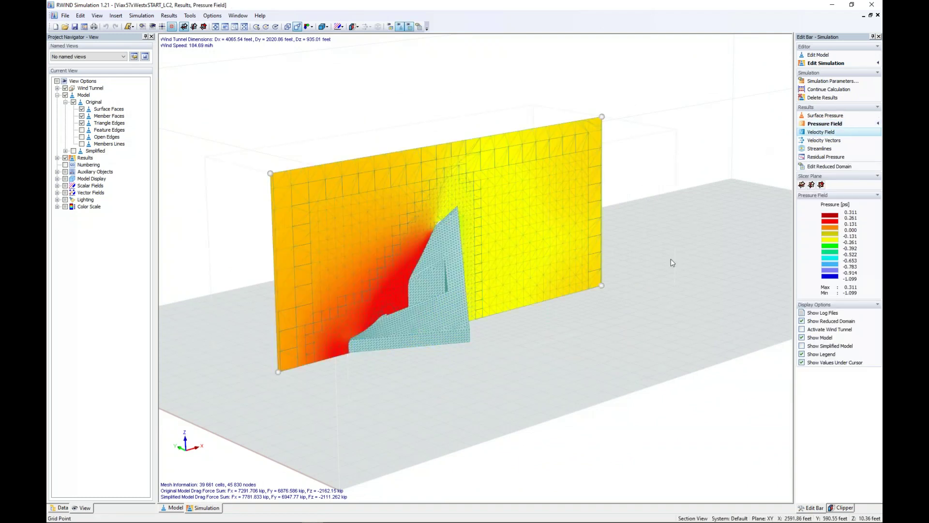
{"action": "middle_click_drag", "start_coordinate": [596, 333], "coordinate": [640, 349]}
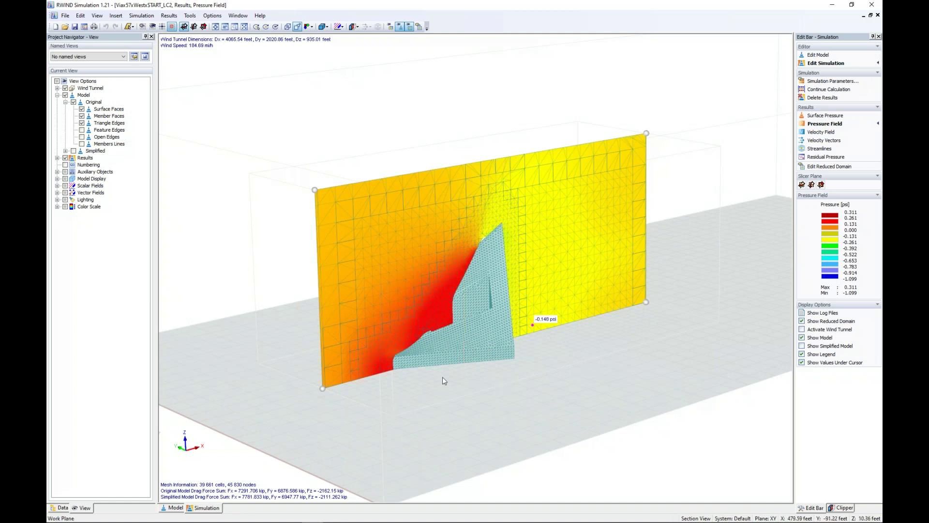
{"action": "middle_click_drag", "start_coordinate": [410, 398], "coordinate": [438, 399], "text": "ctrl"}
{"action": "scroll", "coordinate": [461, 404], "scroll_direction": "down", "scroll_amount": 1}
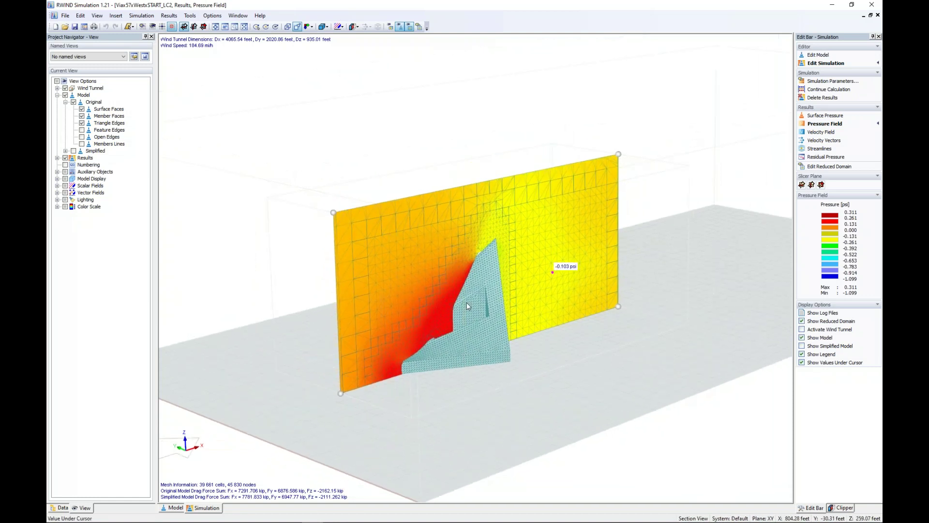
{"action": "mouse_move", "coordinate": [342, 395]}
{"action": "left_mouse_down"}
{"action": "mouse_move", "coordinate": [368, 401]}
{"action": "mouse_move", "coordinate": [324, 382]}
{"action": "mouse_move", "coordinate": [314, 388]}
{"action": "mouse_move", "coordinate": [359, 400]}
{"action": "mouse_move", "coordinate": [334, 395]}
{"action": "left_mouse_up"}
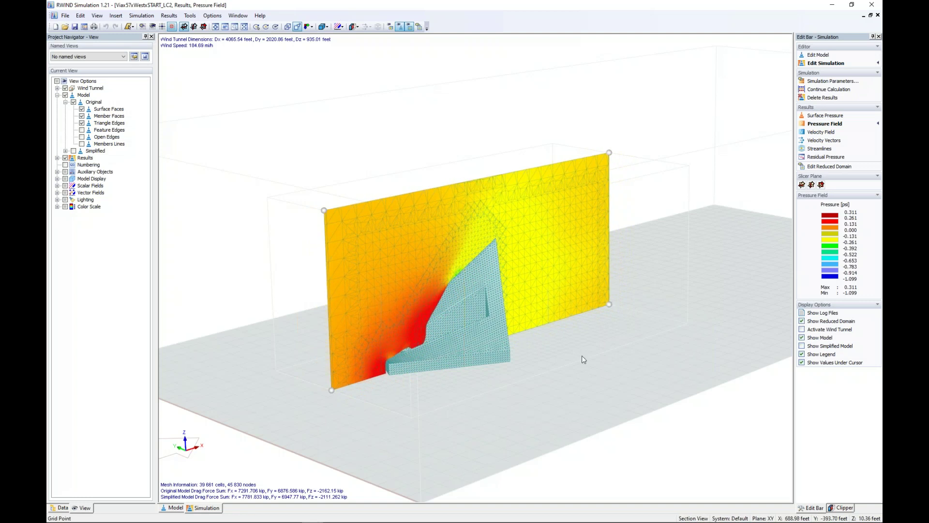
- Set the slicer to the XY plane and lower it through the building to view the pressure field around it
{"action": "left_click", "coordinate": [802, 184]}
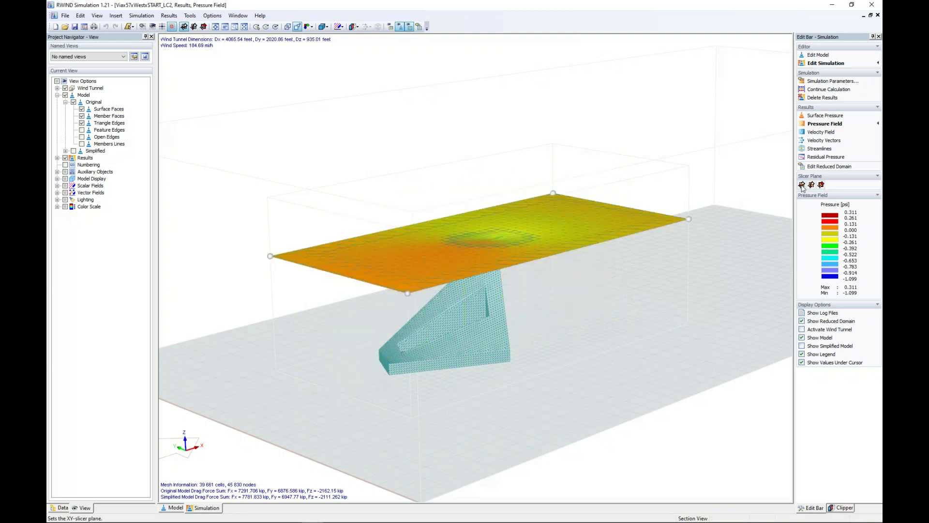
{"action": "middle_click_drag", "start_coordinate": [306, 353], "coordinate": [452, 329], "text": "ctrl"}
{"action": "left_click_drag", "start_coordinate": [460, 333], "coordinate": [472, 380]}
{"action": "scroll", "coordinate": [469, 382], "scroll_direction": "up", "scroll_amount": 4}
{"action": "scroll", "coordinate": [469, 383], "scroll_direction": "down", "scroll_amount": 5}
{"action": "middle_click_drag", "start_coordinate": [673, 277], "coordinate": [325, 241], "text": "ctrl"}
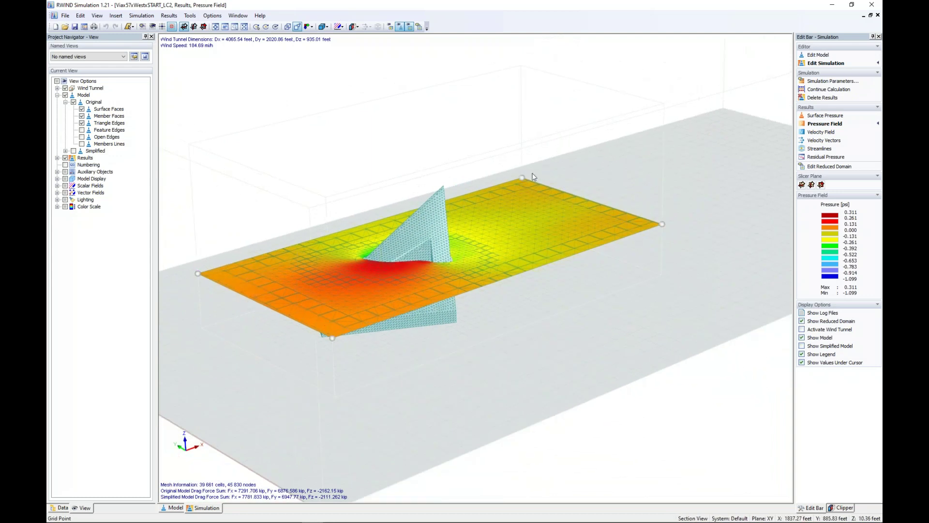
- Turn off the reduced domain and lower the horizontal slicer plane close to the ground around the building's base
{"action": "left_click", "coordinate": [802, 321]}
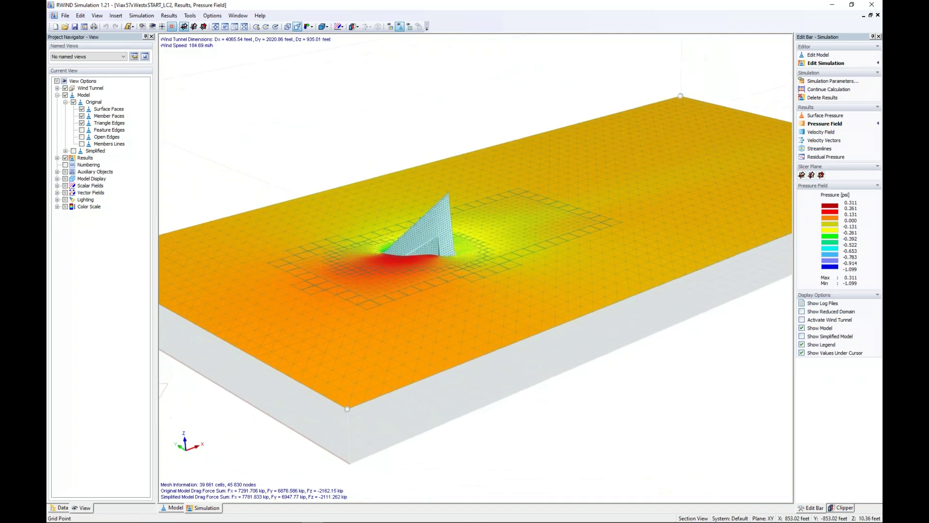
{"action": "left_click_drag", "start_coordinate": [347, 413], "coordinate": [334, 461]}
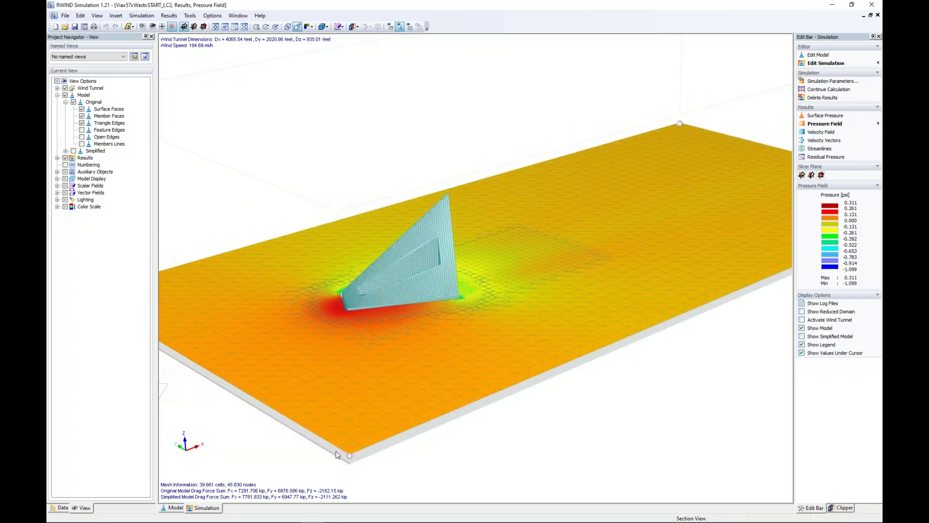
{"action": "scroll", "coordinate": [359, 325], "scroll_direction": "up", "scroll_amount": 5}
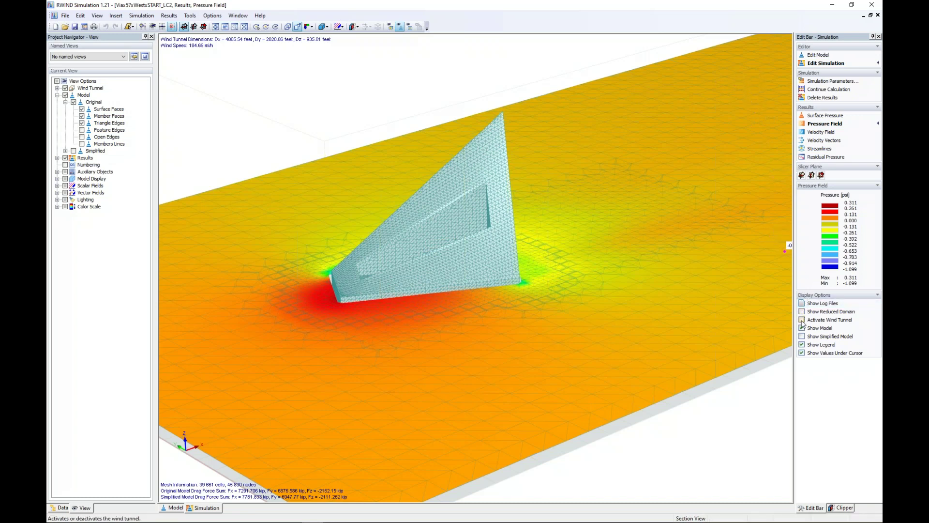
- Turn the reduced domain display back on and check where the program's units are set
{"action": "left_click", "coordinate": [802, 311]}
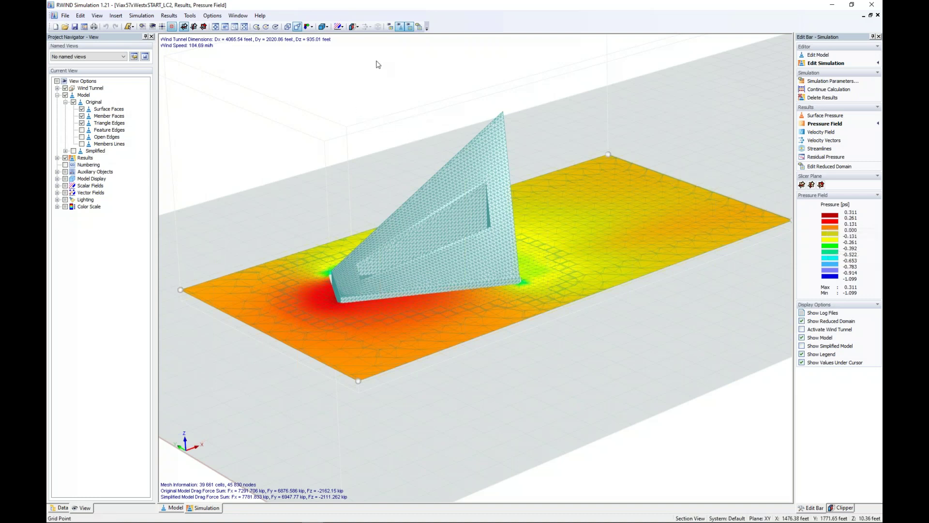
{"action": "left_click", "coordinate": [213, 16]}
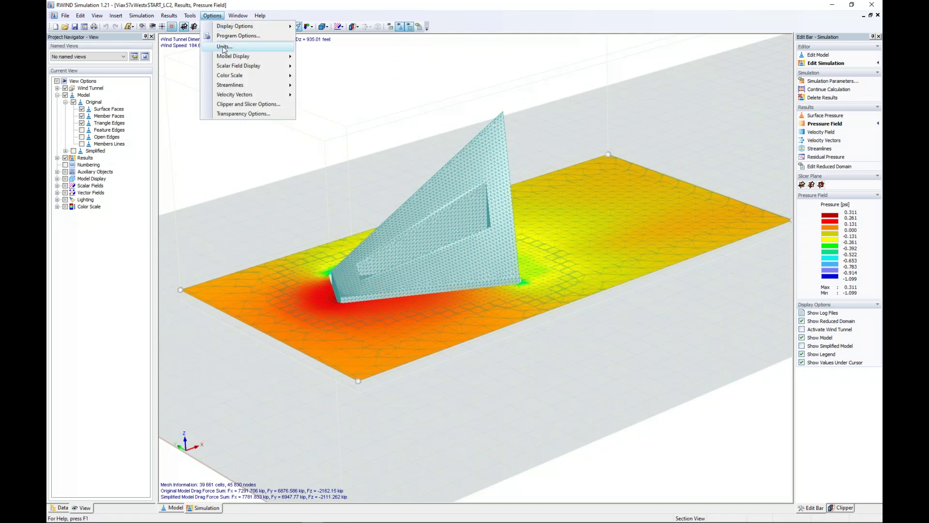
{"action": "left_click", "coordinate": [366, 88]}
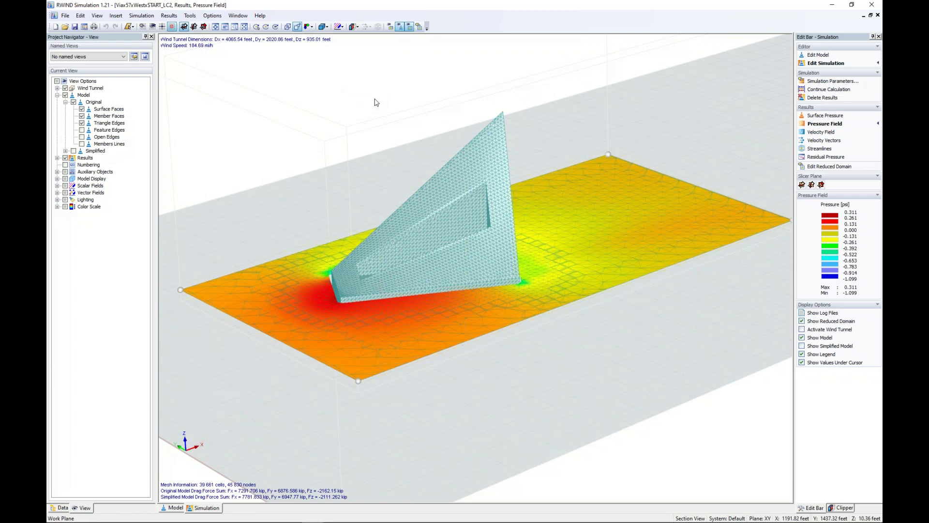
- Show the velocity field results and raise the horizontal slicer plane to a higher level through the building
{"action": "left_click", "coordinate": [831, 132]}
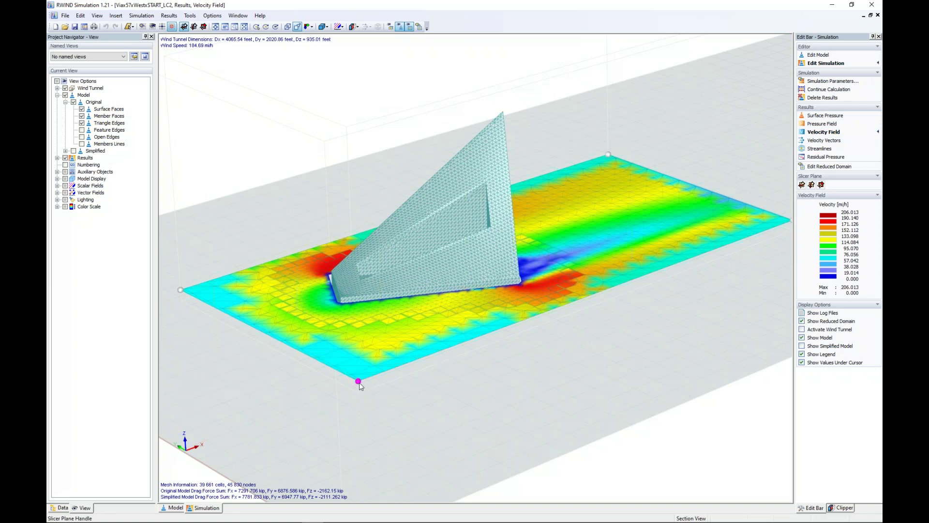
{"action": "left_click_drag", "start_coordinate": [360, 386], "coordinate": [359, 364]}
{"action": "middle_click_drag", "start_coordinate": [388, 383], "coordinate": [571, 358]}
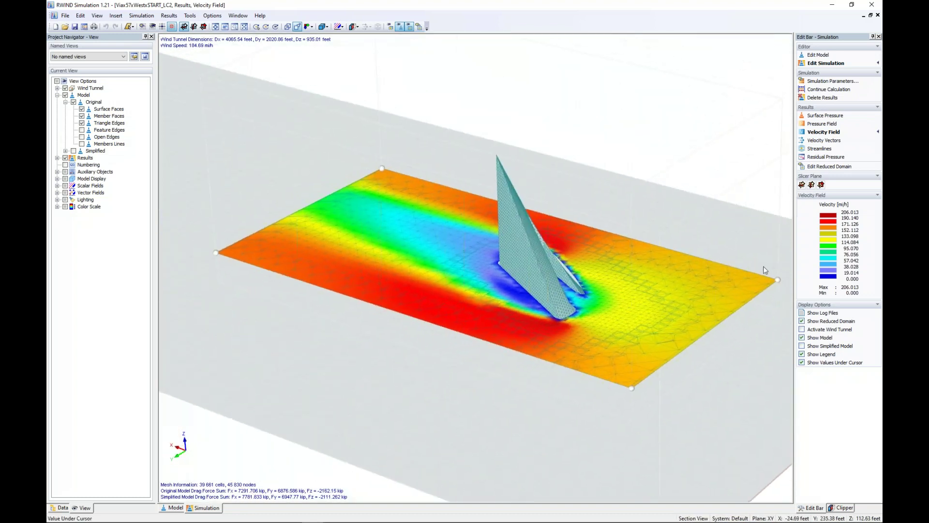
- Set the slicer to the XZ plane and shift it sideways through the building to view the velocity field around it
{"action": "left_click", "coordinate": [813, 186]}
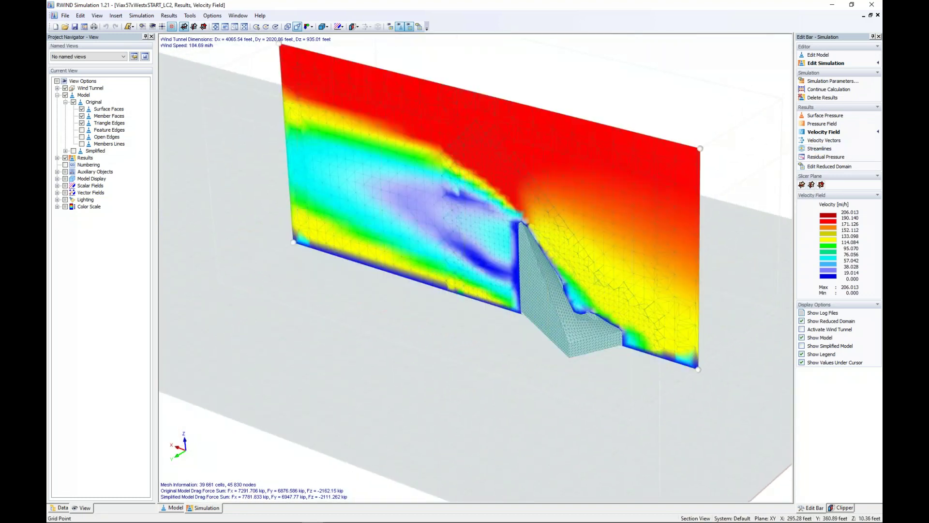
{"action": "middle_click_drag", "start_coordinate": [503, 369], "coordinate": [543, 357]}
{"action": "scroll", "coordinate": [543, 358], "scroll_direction": "down", "scroll_amount": 1}
{"action": "left_click_drag", "start_coordinate": [708, 348], "coordinate": [700, 358]}
{"action": "scroll", "coordinate": [536, 313], "scroll_direction": "up", "scroll_amount": 4}
{"action": "scroll", "coordinate": [536, 312], "scroll_direction": "down", "scroll_amount": 1}
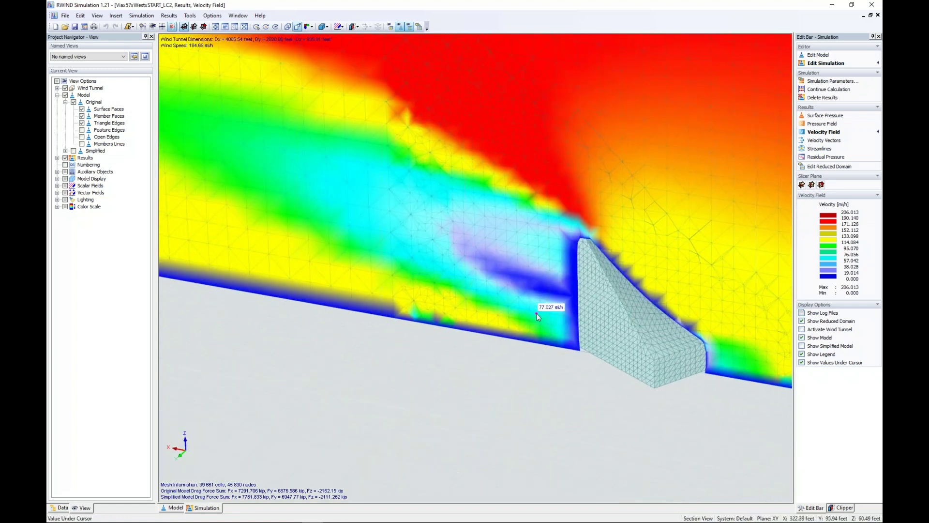
{"action": "scroll", "coordinate": [537, 313], "scroll_direction": "down", "scroll_amount": 1}
{"action": "middle_click_drag", "start_coordinate": [608, 364], "coordinate": [475, 373]}
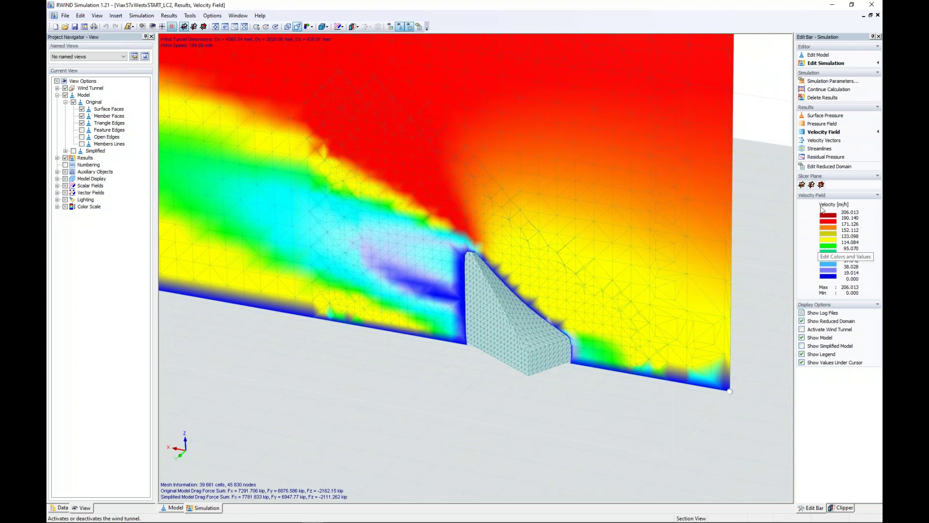
{"action": "scroll", "coordinate": [730, 391], "scroll_direction": "up", "scroll_amount": 2}
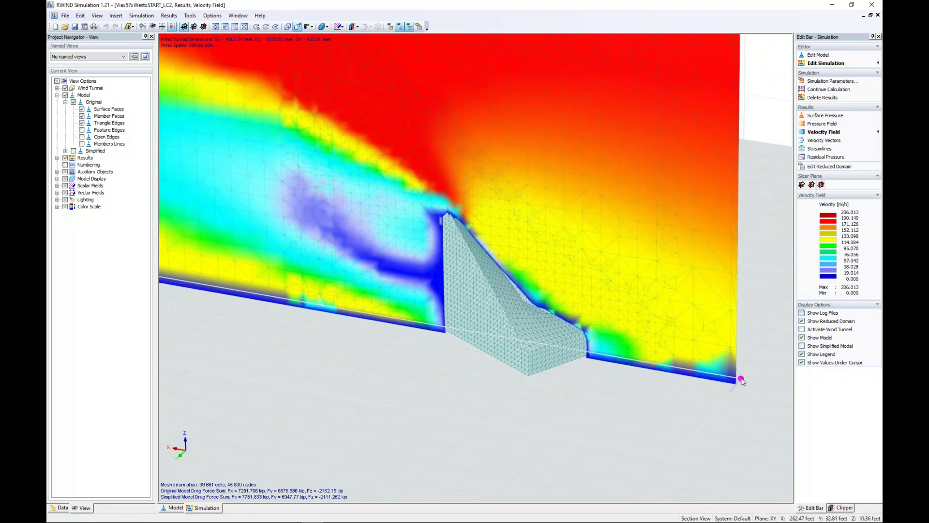
- Show the velocity vectors with the wind tunnel hidden and examine the recirculation zone behind the building
{"action": "left_click", "coordinate": [824, 142]}
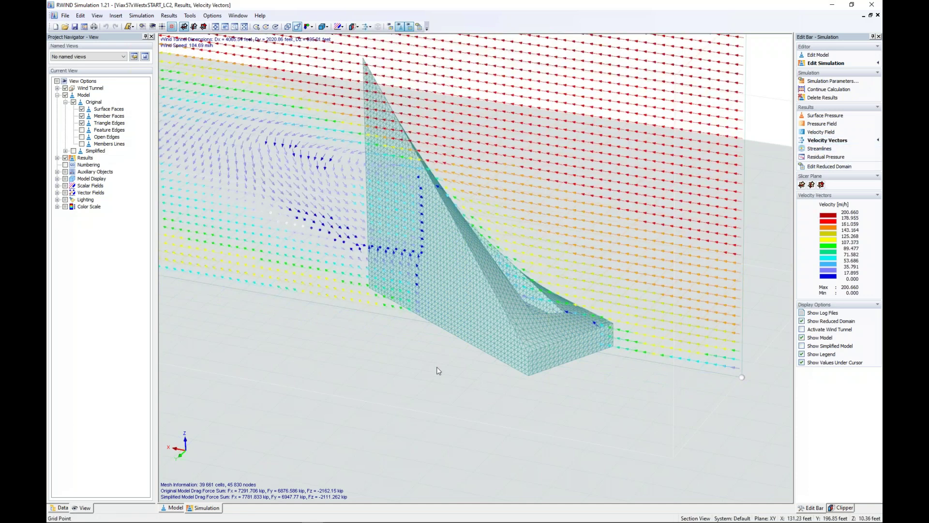
{"action": "left_click", "coordinate": [65, 89]}
{"action": "scroll", "coordinate": [375, 331], "scroll_direction": "down", "scroll_amount": 1}
{"action": "mouse_move", "coordinate": [376, 332]}
{"action": "middle_mouse_down", "text": "ctrl"}
{"action": "mouse_move", "coordinate": [398, 312]}
{"action": "mouse_move", "coordinate": [394, 263]}
{"action": "mouse_move", "coordinate": [328, 264]}
{"action": "mouse_move", "coordinate": [343, 264]}
{"action": "mouse_move", "coordinate": [371, 316]}
{"action": "middle_mouse_up", "text": "ctrl"}
{"action": "scroll", "coordinate": [372, 315], "scroll_direction": "up", "scroll_amount": 1}
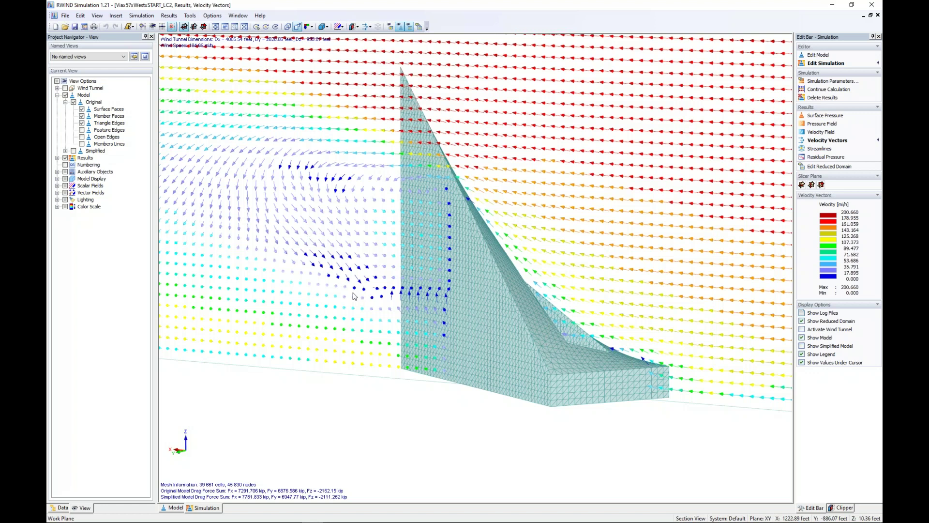
{"action": "scroll", "coordinate": [352, 295], "scroll_direction": "up", "scroll_amount": 2}
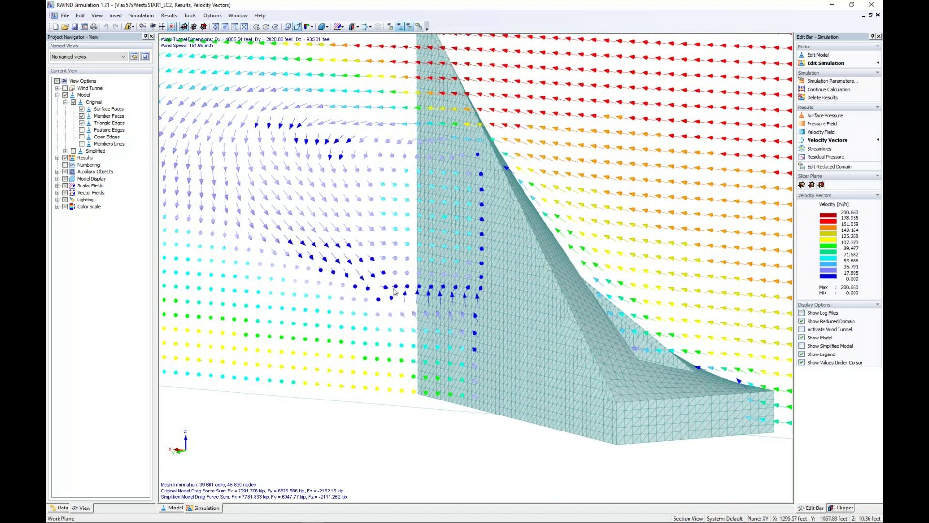
{"action": "middle_click_drag", "start_coordinate": [595, 224], "coordinate": [295, 190], "text": "ctrl"}
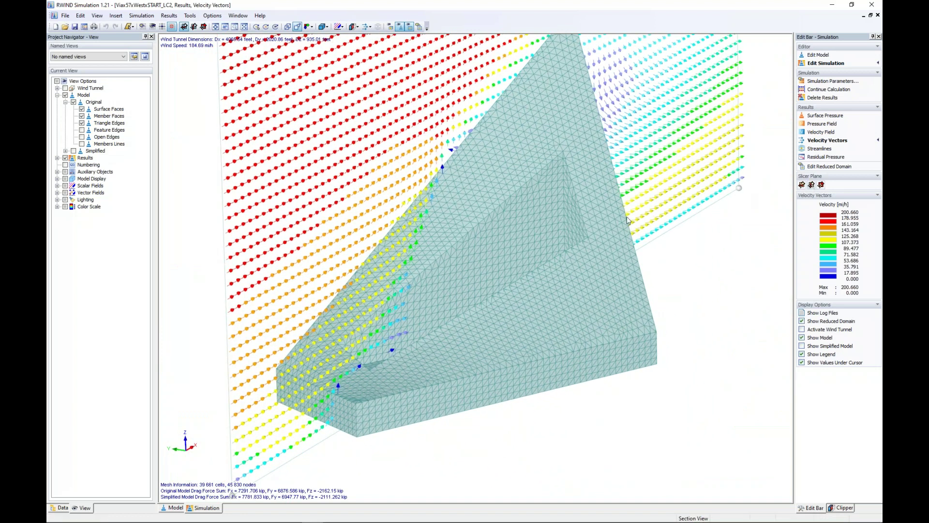
- Set the slicer to the XY plane and view the horizontal velocity vectors on the windward and leeward sides of the building
{"action": "left_click", "coordinate": [802, 185]}
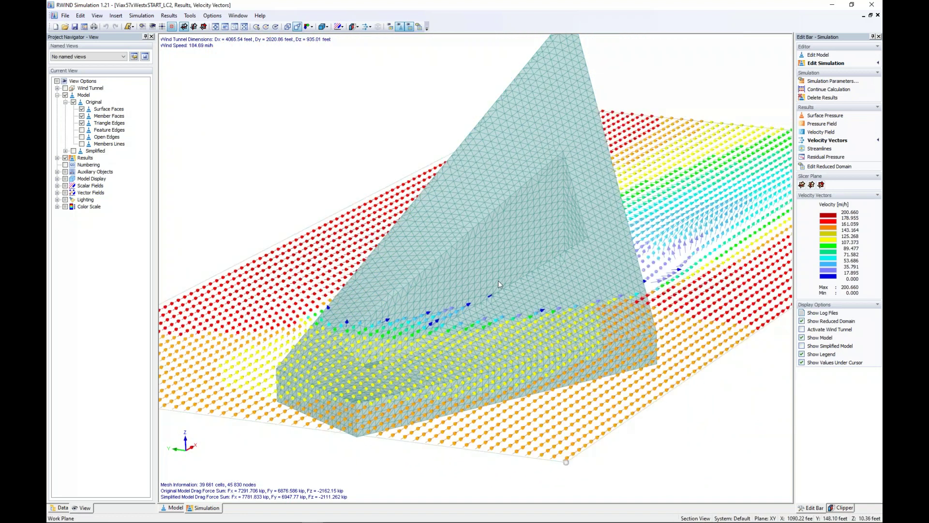
{"action": "middle_click_drag", "start_coordinate": [372, 269], "coordinate": [603, 296], "text": "ctrl"}
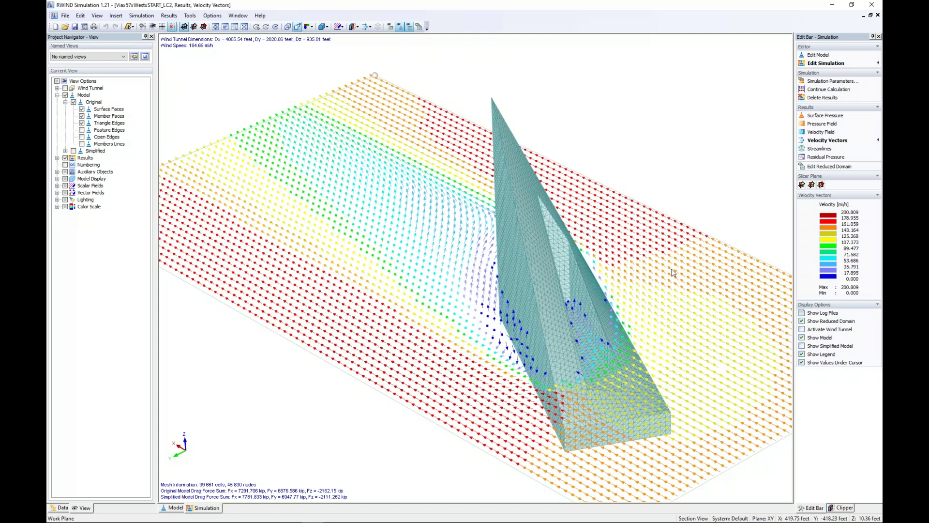
{"action": "middle_click_drag", "start_coordinate": [673, 272], "coordinate": [310, 226], "text": "ctrl"}
{"action": "middle_click_drag", "start_coordinate": [416, 227], "coordinate": [461, 197]}
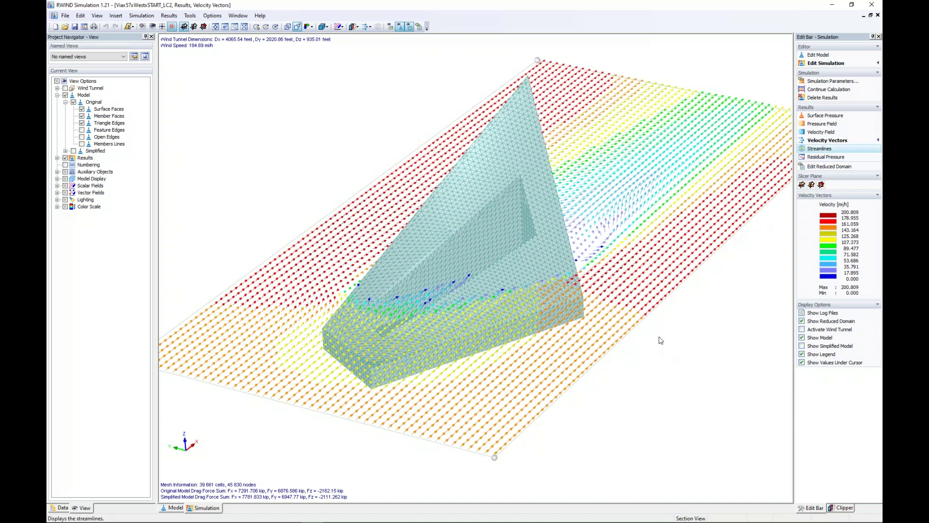
- Show the streamlines results and view the flow over the building and into its wake
{"action": "left_click", "coordinate": [820, 148]}
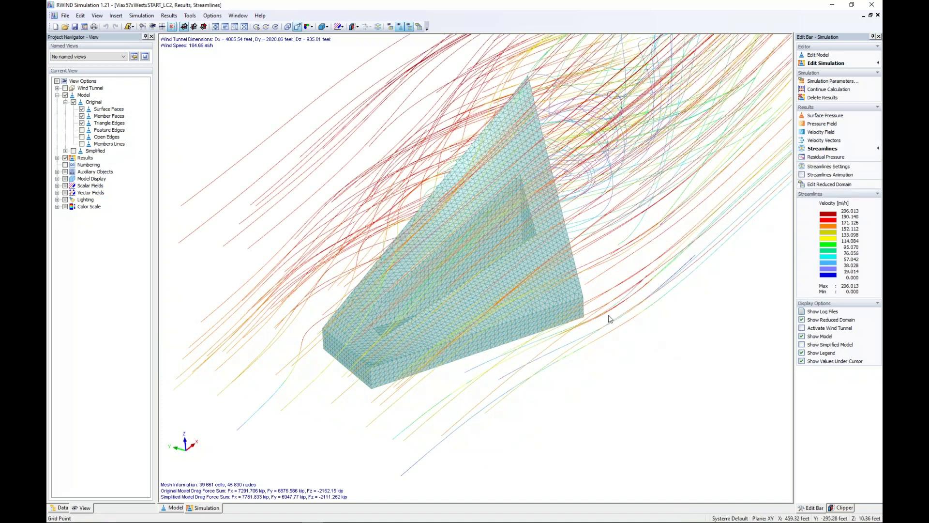
{"action": "scroll", "coordinate": [609, 319], "scroll_direction": "down", "scroll_amount": 1}
{"action": "middle_click_drag", "start_coordinate": [657, 335], "coordinate": [569, 329], "text": "ctrl"}
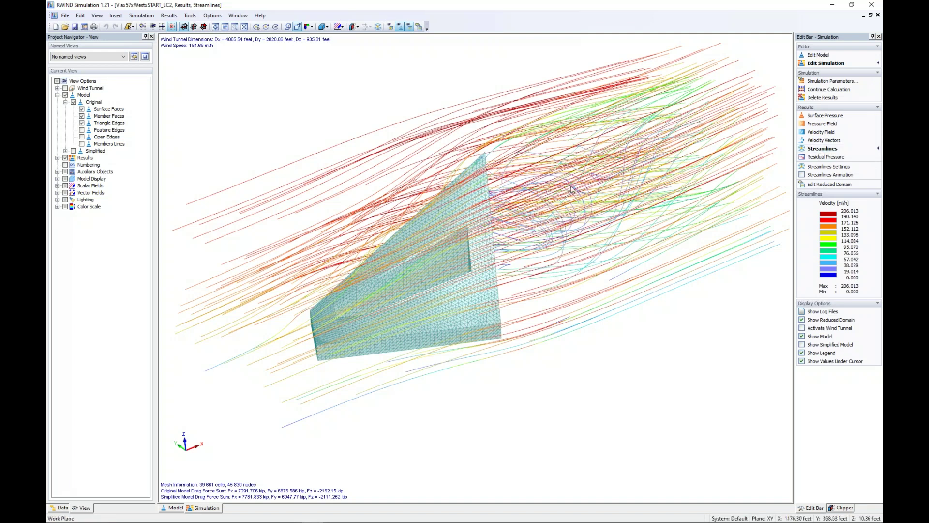
- Play the streamlines animation, view it from the opposite side, check where a video file is created, and stop the animation
{"action": "left_click", "coordinate": [803, 175]}
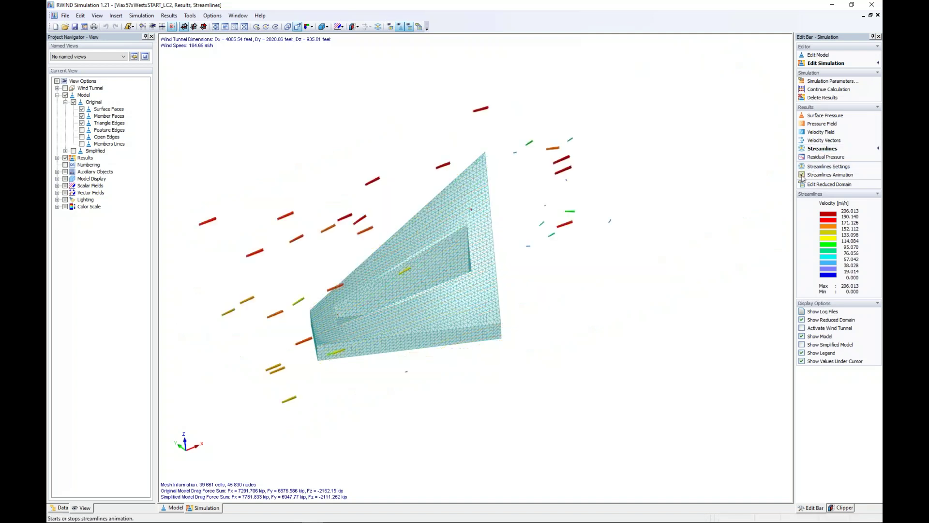
{"action": "middle_click_drag", "start_coordinate": [322, 331], "coordinate": [662, 303], "text": "ctrl"}
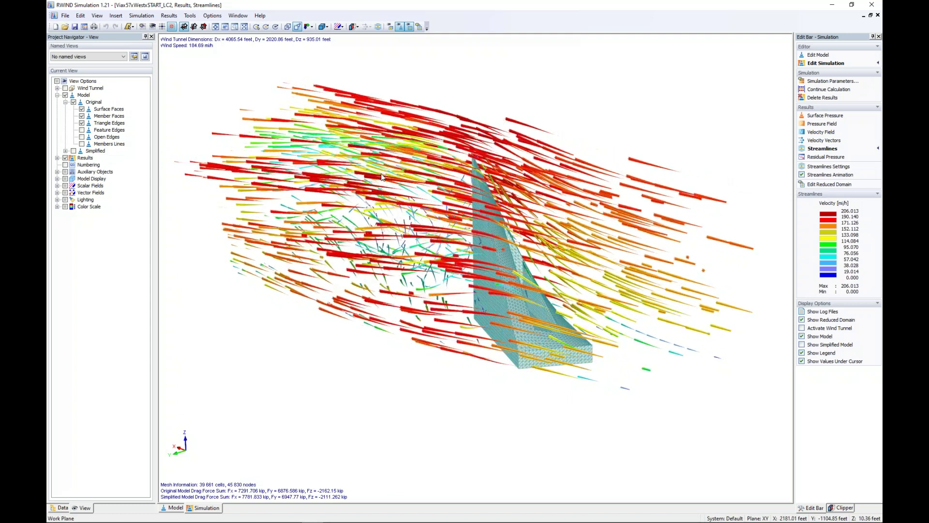
{"action": "left_click", "coordinate": [190, 16]}
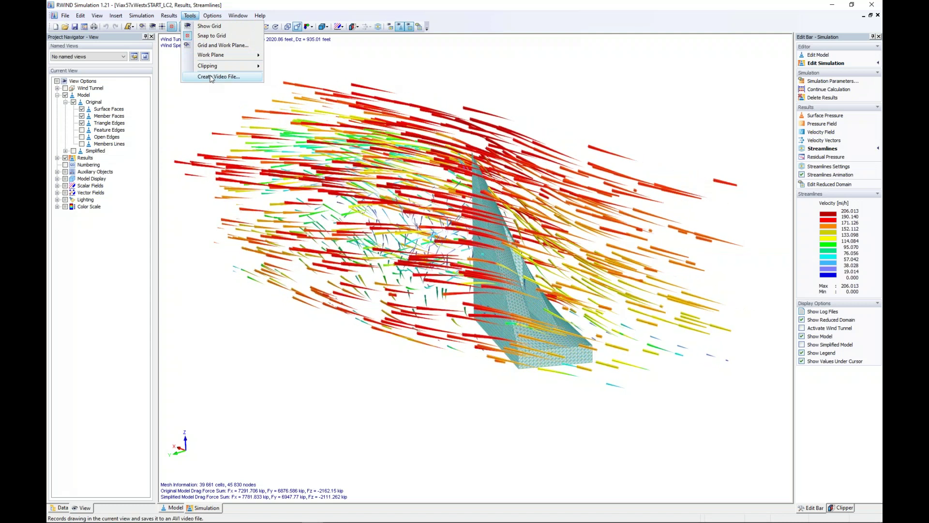
{"action": "left_click", "coordinate": [501, 85]}
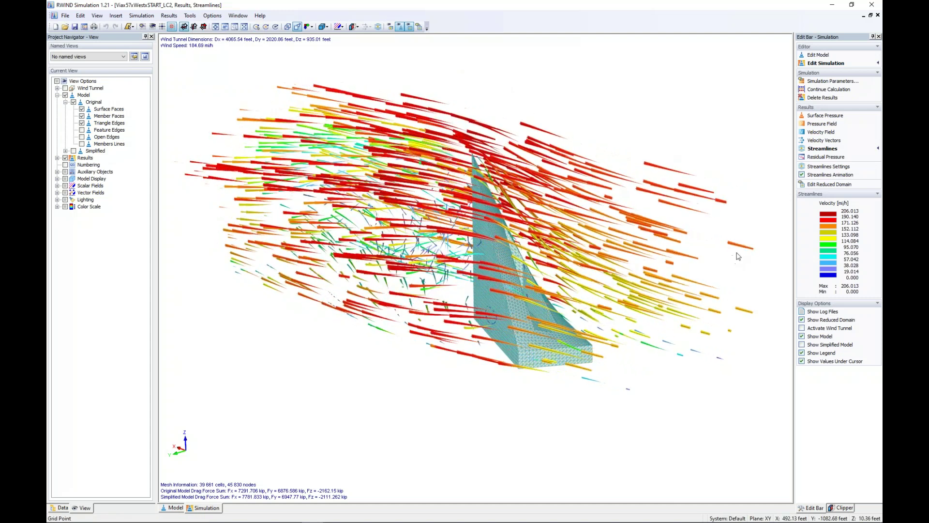
{"action": "left_click", "coordinate": [801, 177]}
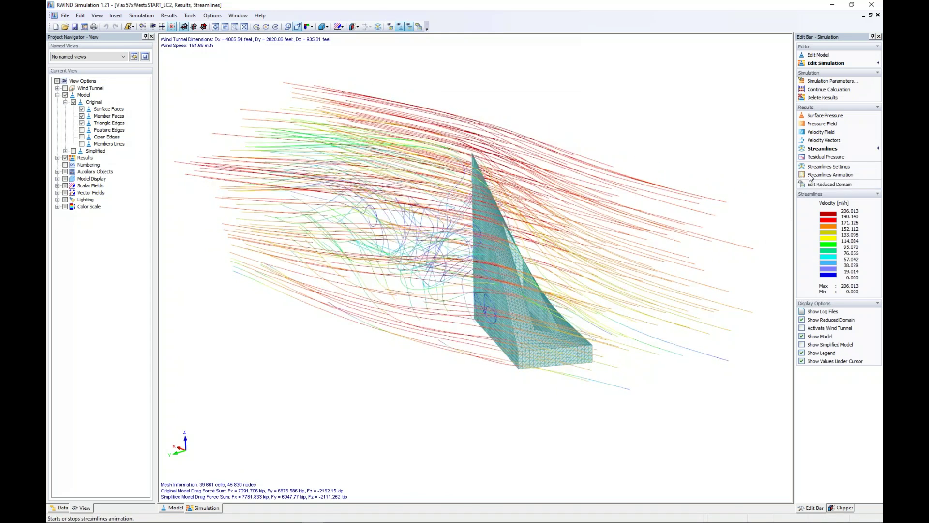
- Shift the 3D Box streamline source slightly downwind, reduce its control points to 110 and apply the settings
{"action": "left_click", "coordinate": [820, 167]}
{"action": "middle_click_drag", "start_coordinate": [523, 184], "coordinate": [555, 318], "text": "ctrl"}
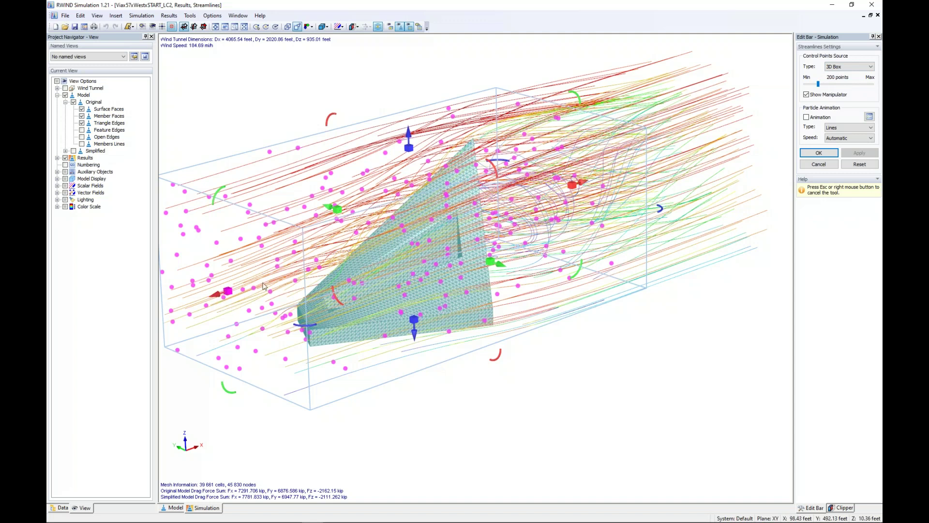
{"action": "left_click_drag", "start_coordinate": [216, 298], "coordinate": [267, 280]}
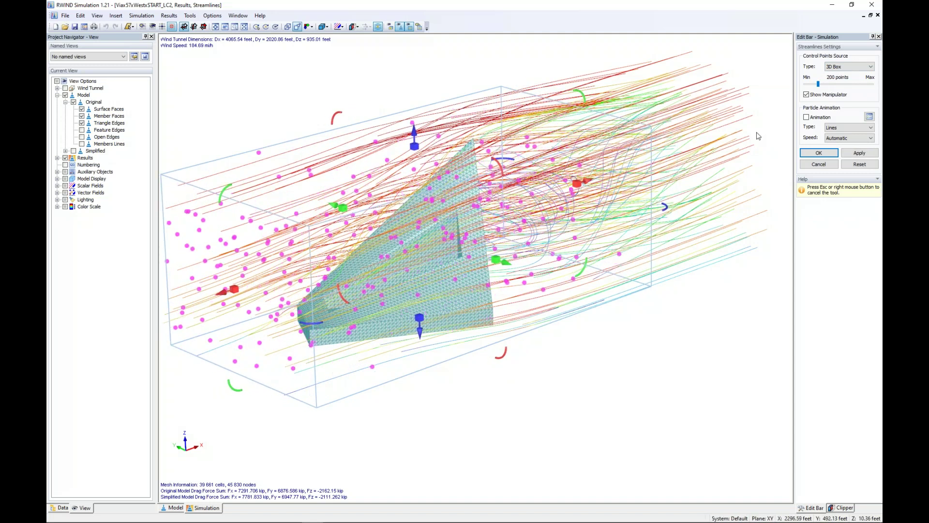
{"action": "left_click_drag", "start_coordinate": [820, 86], "coordinate": [813, 87]}
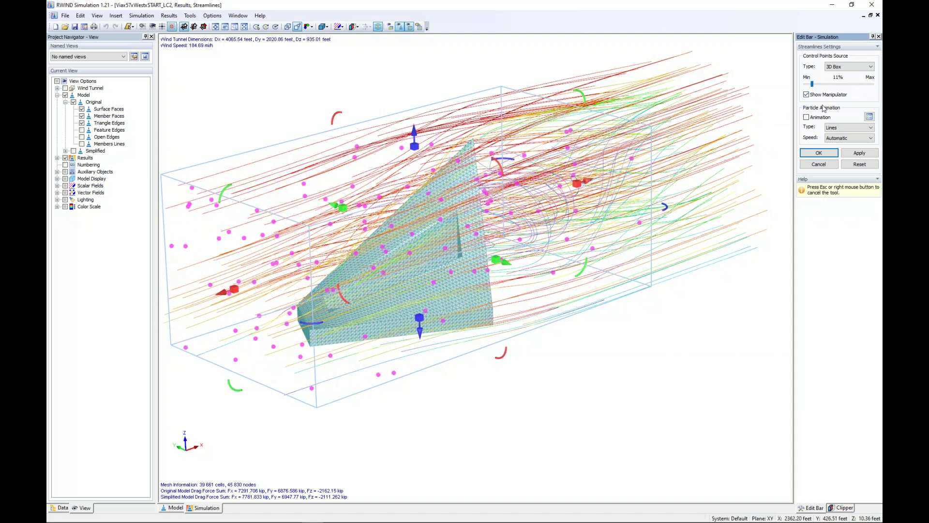
{"action": "left_click", "coordinate": [858, 154]}
{"action": "left_click", "coordinate": [825, 155]}
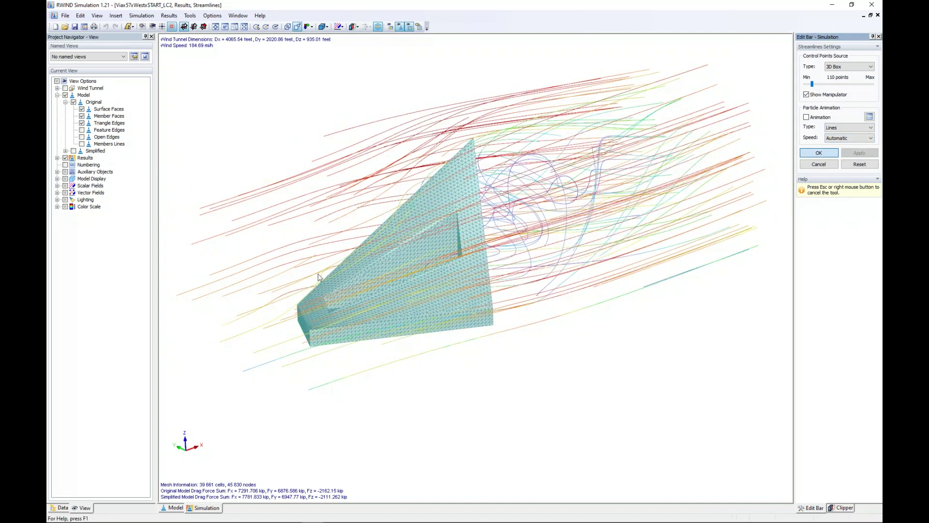
- Replay the streamlines animation with the reduced number of control points and stop it
{"action": "middle_click_drag", "start_coordinate": [528, 296], "coordinate": [647, 260]}
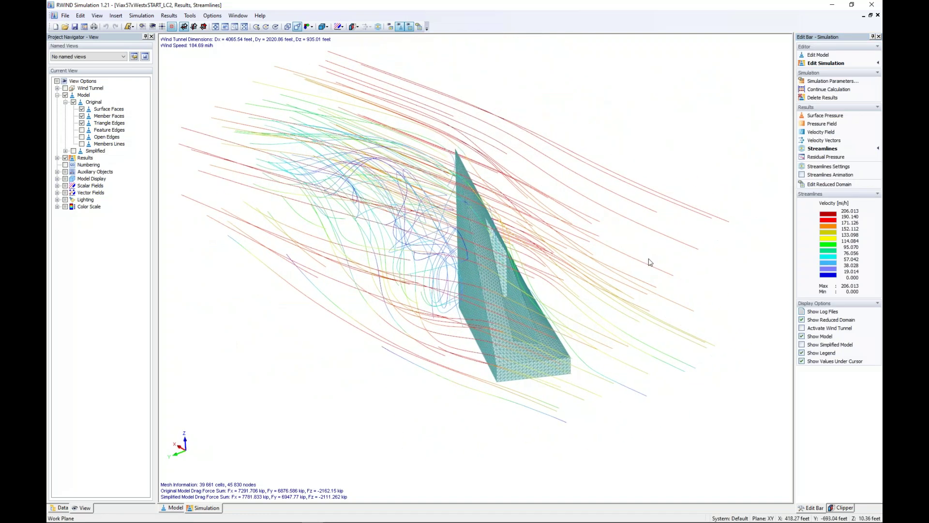
{"action": "left_click", "coordinate": [802, 175]}
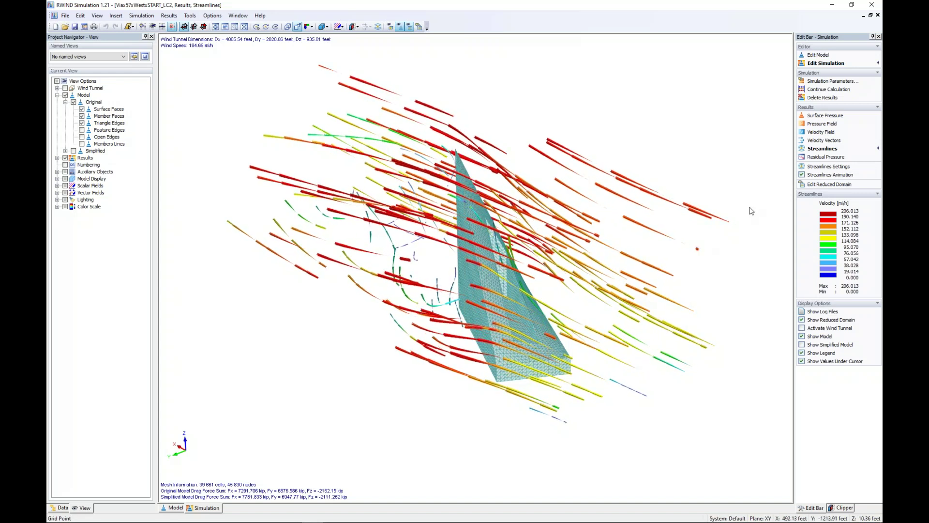
{"action": "left_click", "coordinate": [802, 174]}
- Stop the streamlines animation and change the control points source of the streamlines from 3D Box to Segment
{"action": "left_click", "coordinate": [828, 166]}
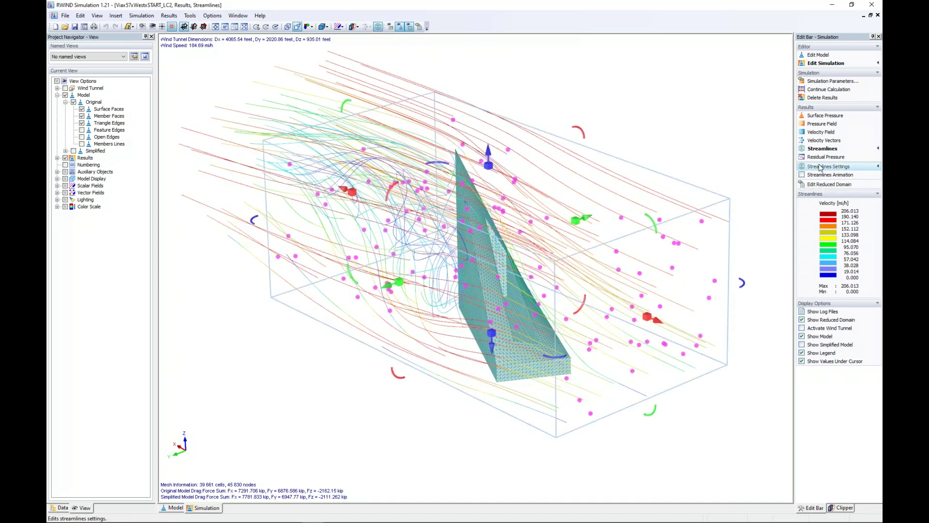
{"action": "middle_click_drag", "start_coordinate": [723, 163], "coordinate": [695, 148]}
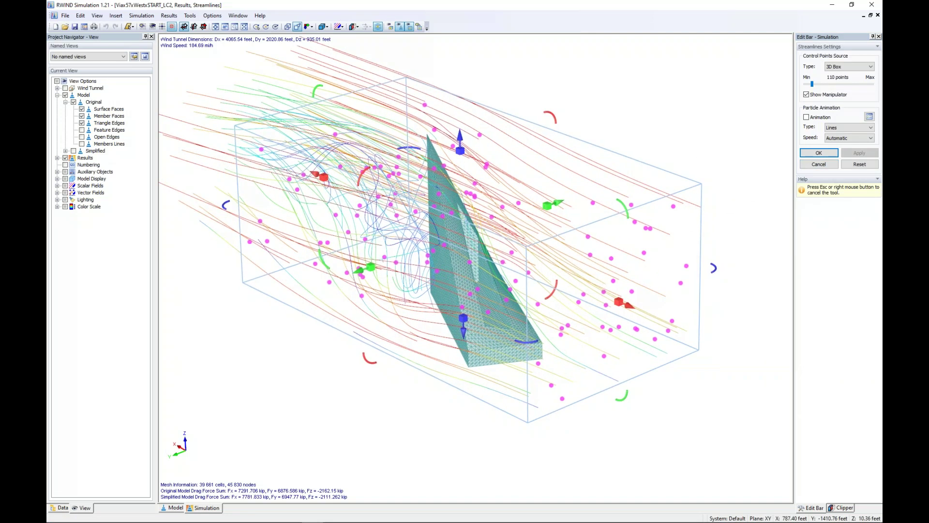
{"action": "scroll", "coordinate": [710, 220], "scroll_direction": "up", "scroll_amount": 1}
{"action": "middle_click_drag", "start_coordinate": [709, 219], "coordinate": [698, 210], "text": "ctrl"}
{"action": "left_click", "coordinate": [843, 68]}
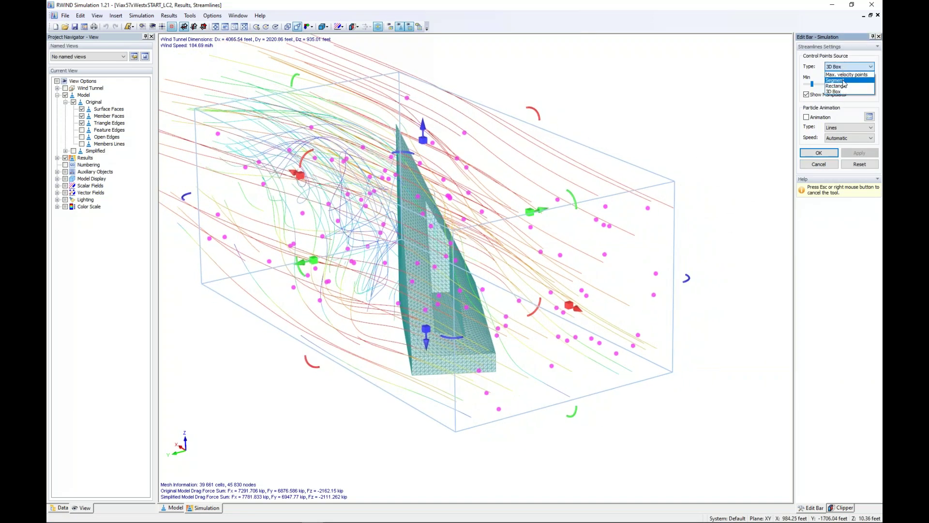
{"action": "left_click", "coordinate": [844, 80]}
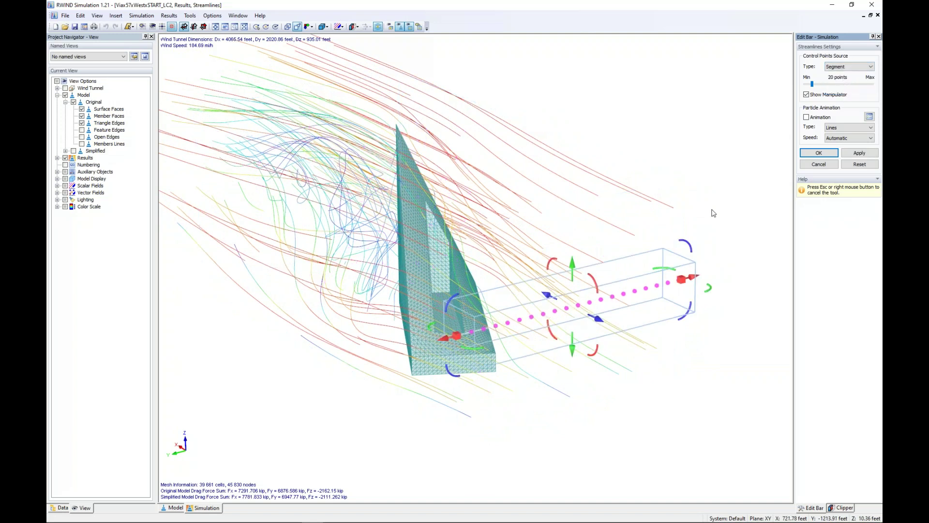
- Lower the horizontal segment source slightly in front of the building, set it to 56 points and accept the settings
{"action": "middle_click_drag", "start_coordinate": [718, 214], "coordinate": [560, 146], "text": "ctrl"}
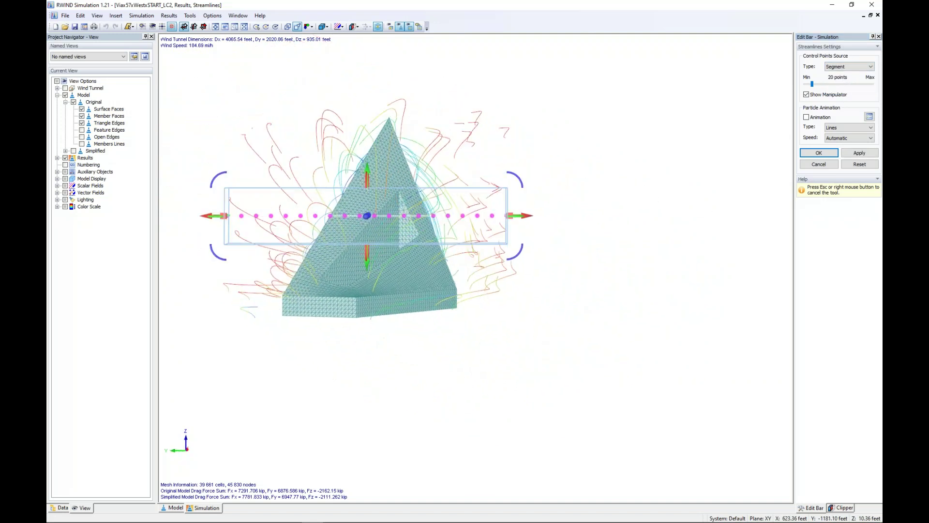
{"action": "left_click_drag", "start_coordinate": [368, 267], "coordinate": [368, 289]}
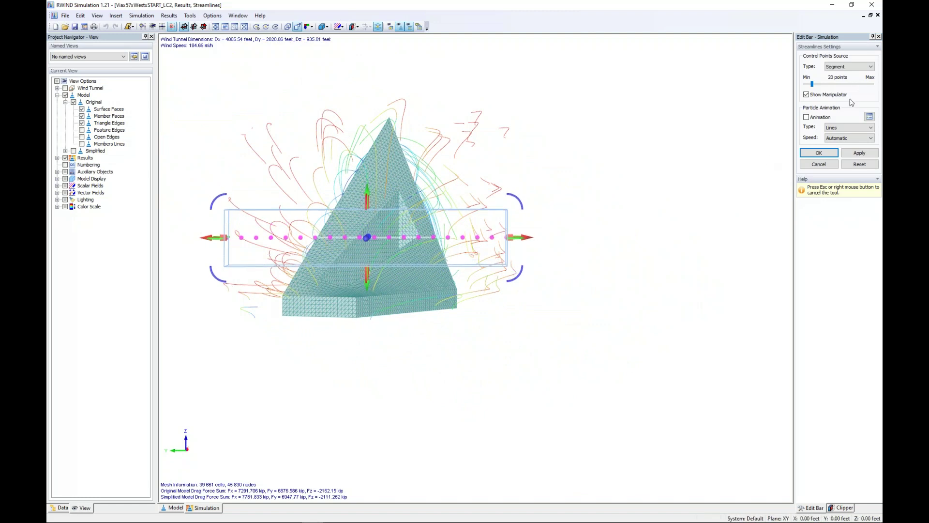
{"action": "left_click_drag", "start_coordinate": [812, 86], "coordinate": [843, 86]}
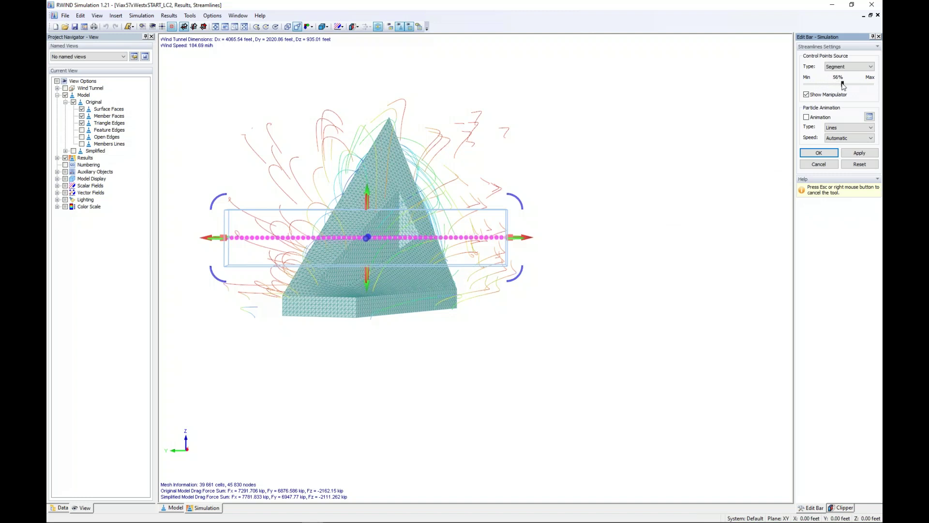
{"action": "left_click", "coordinate": [859, 153]}
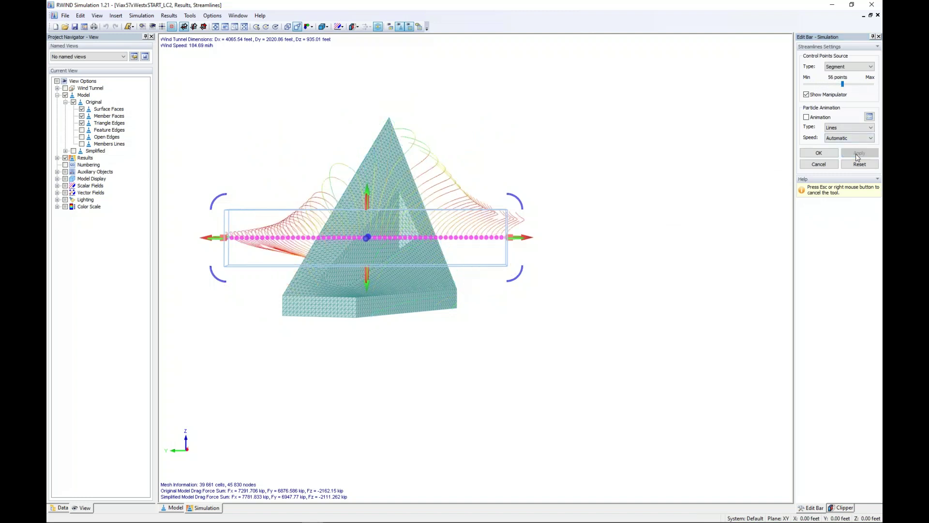
{"action": "left_click", "coordinate": [816, 156]}
- Play the streamlines animation for the horizontal segment source, view the flow around the building from the side, and stop it
{"action": "middle_click_drag", "start_coordinate": [585, 212], "coordinate": [702, 233], "text": "ctrl"}
{"action": "left_click", "coordinate": [802, 175]}
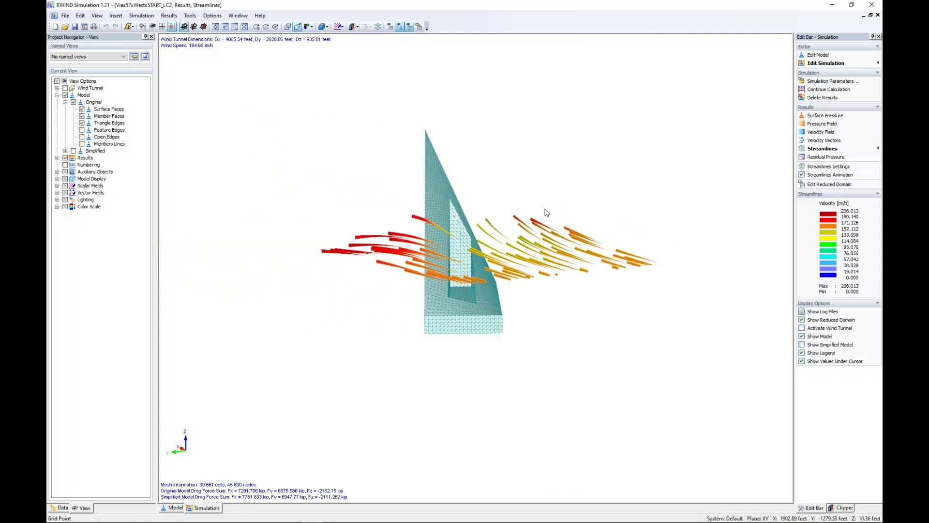
{"action": "middle_click_drag", "start_coordinate": [549, 218], "coordinate": [526, 326], "text": "ctrl"}
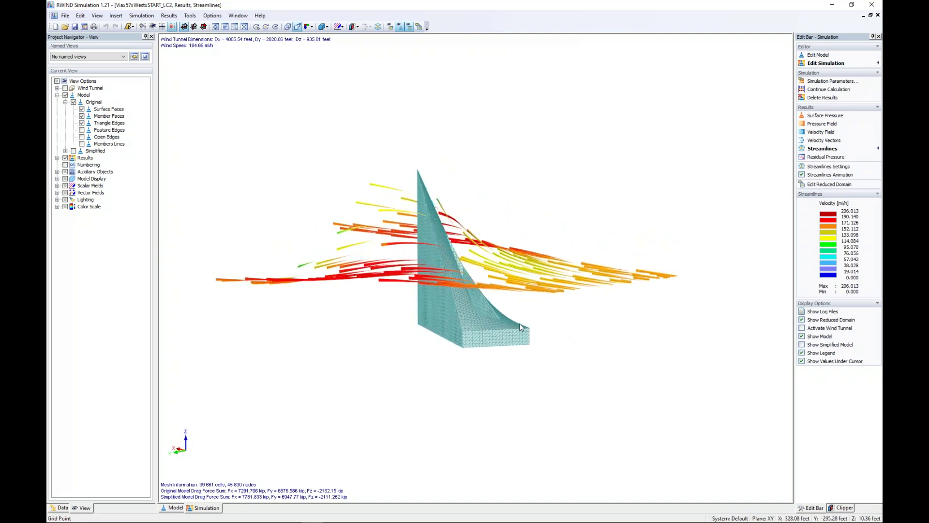
{"action": "left_click", "coordinate": [802, 175]}
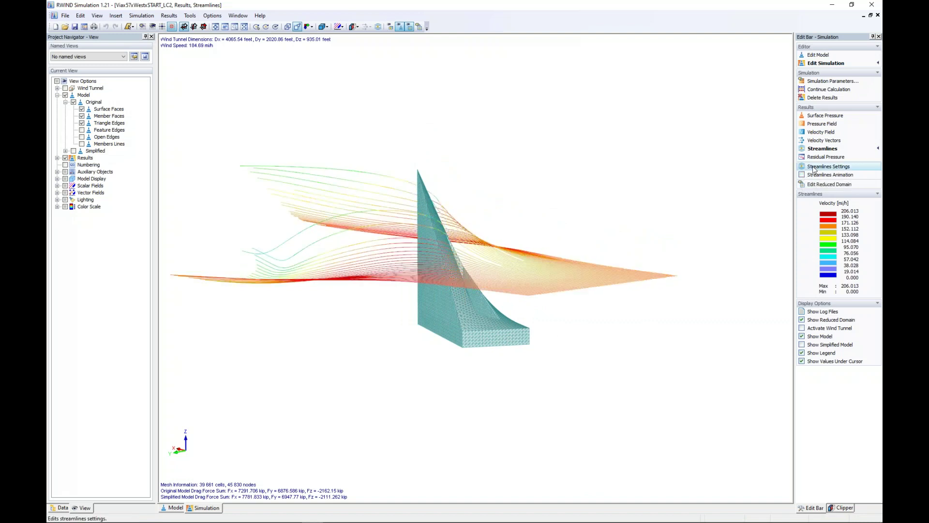
{"action": "left_click", "coordinate": [815, 168]}
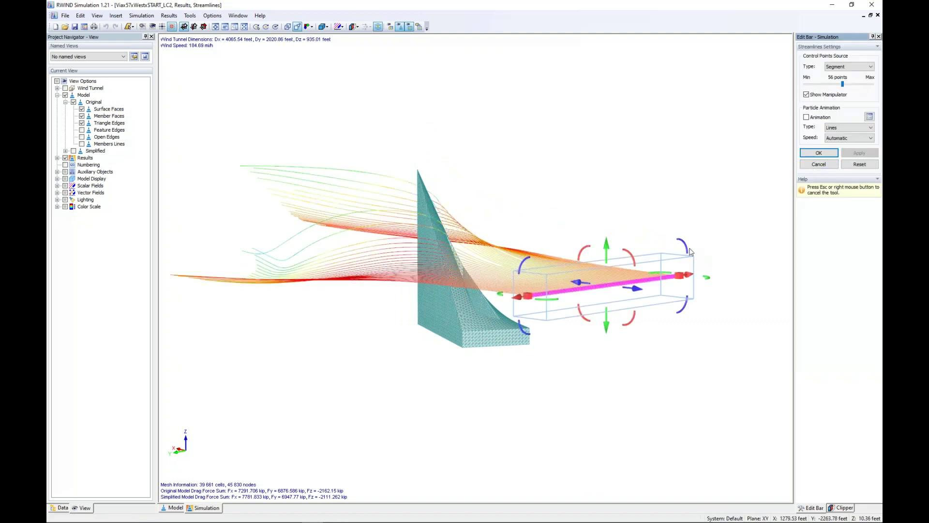
{"action": "left_click_drag", "start_coordinate": [693, 254], "coordinate": [598, 191]}
{"action": "middle_click_drag", "start_coordinate": [624, 269], "coordinate": [472, 232], "text": "ctrl"}
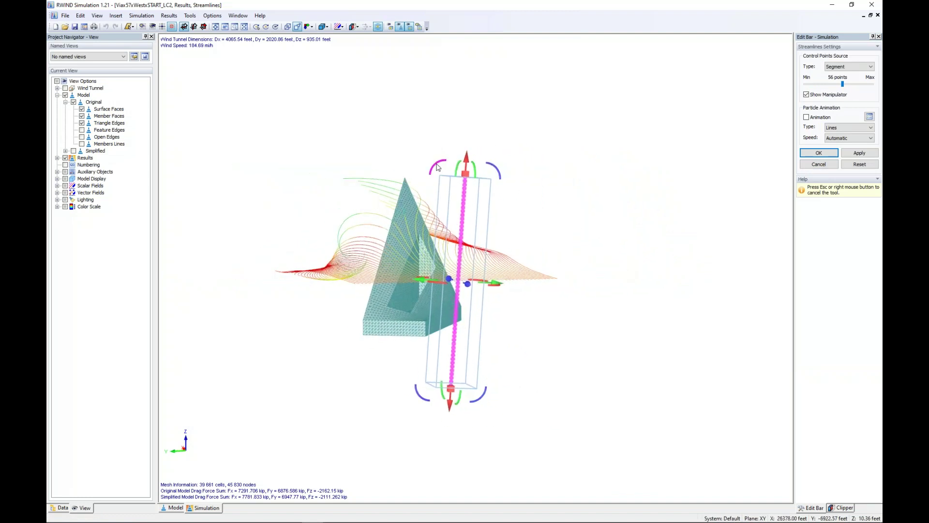
{"action": "left_click_drag", "start_coordinate": [437, 167], "coordinate": [428, 169]}
{"action": "middle_click_drag", "start_coordinate": [421, 284], "coordinate": [499, 306], "text": "ctrl"}
{"action": "right_click", "coordinate": [494, 293]}
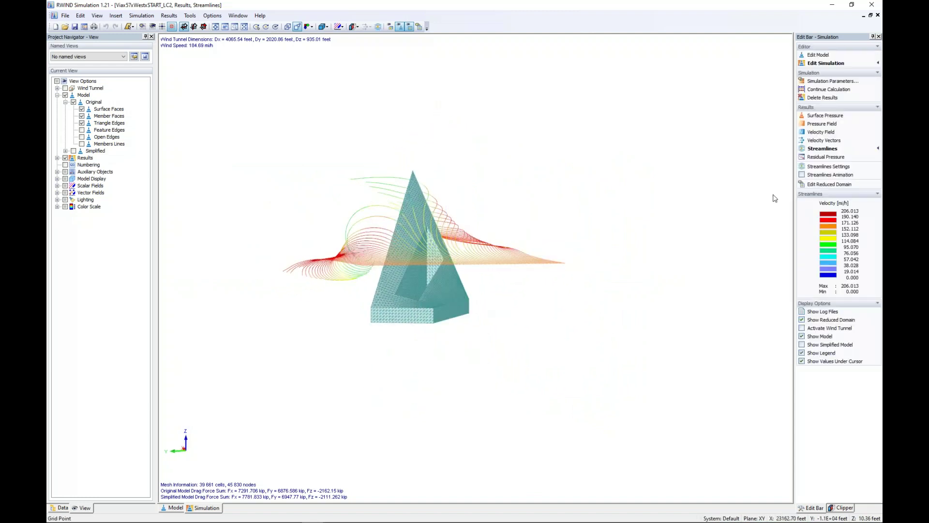
- Rotate the segment source to vertical, shift it sideways in front of the building, and accept the streamlines settings
{"action": "left_click", "coordinate": [828, 166]}
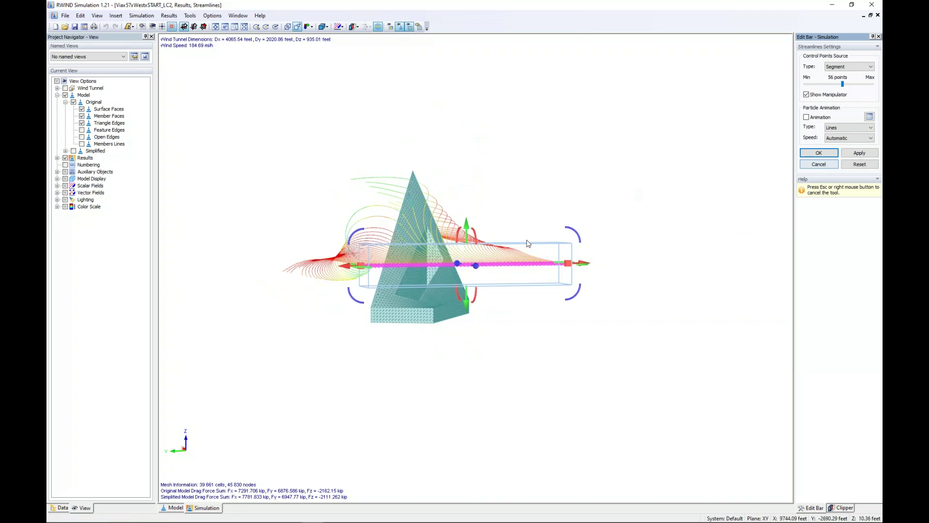
{"action": "left_click_drag", "start_coordinate": [581, 239], "coordinate": [453, 155]}
{"action": "left_click_drag", "start_coordinate": [427, 262], "coordinate": [373, 266]}
{"action": "left_click", "coordinate": [849, 154]}
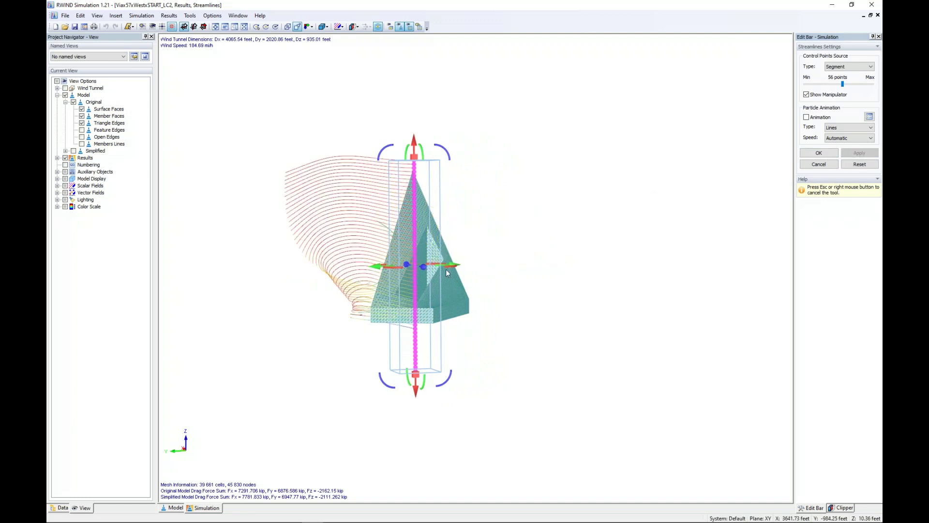
{"action": "left_click_drag", "start_coordinate": [455, 266], "coordinate": [472, 268]}
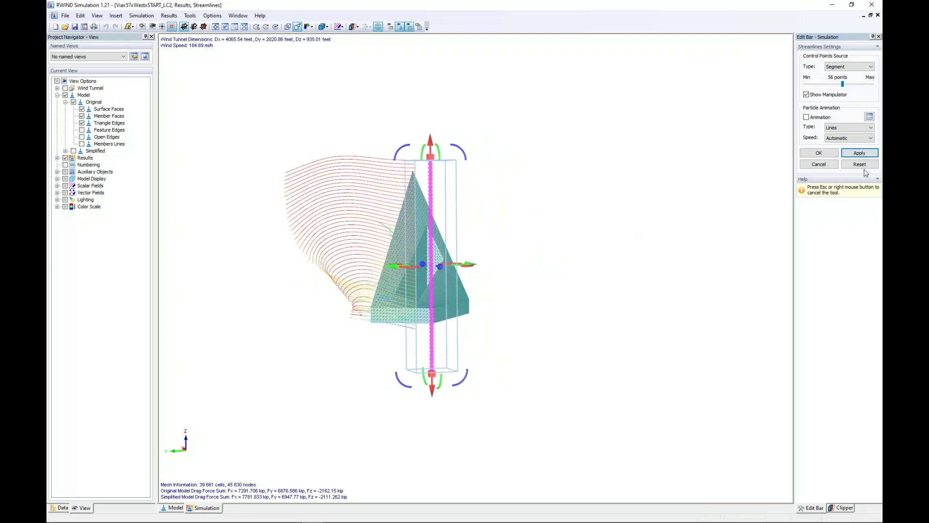
{"action": "left_click", "coordinate": [852, 154]}
{"action": "left_click", "coordinate": [828, 156]}
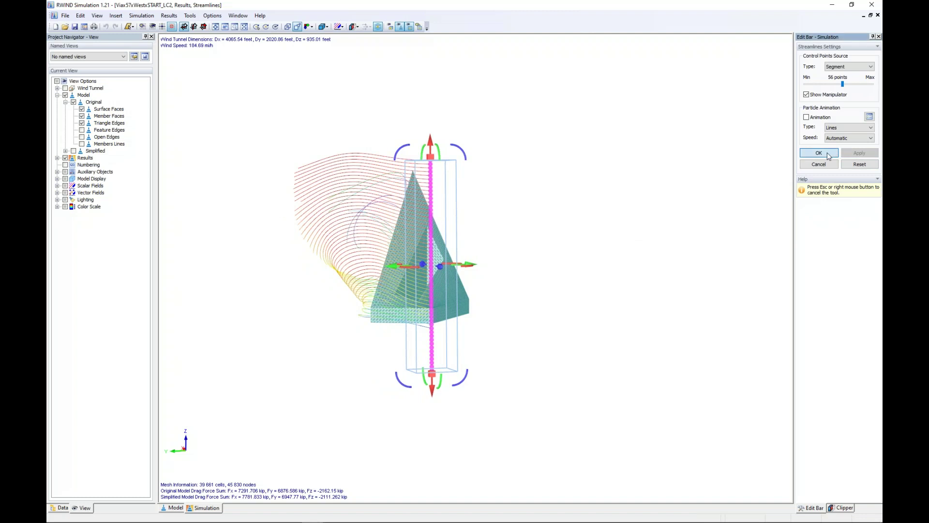
- View the vertical line of streamlines passing the building from the other side, then play and stop their animation
{"action": "middle_click_drag", "start_coordinate": [622, 233], "coordinate": [392, 274]}
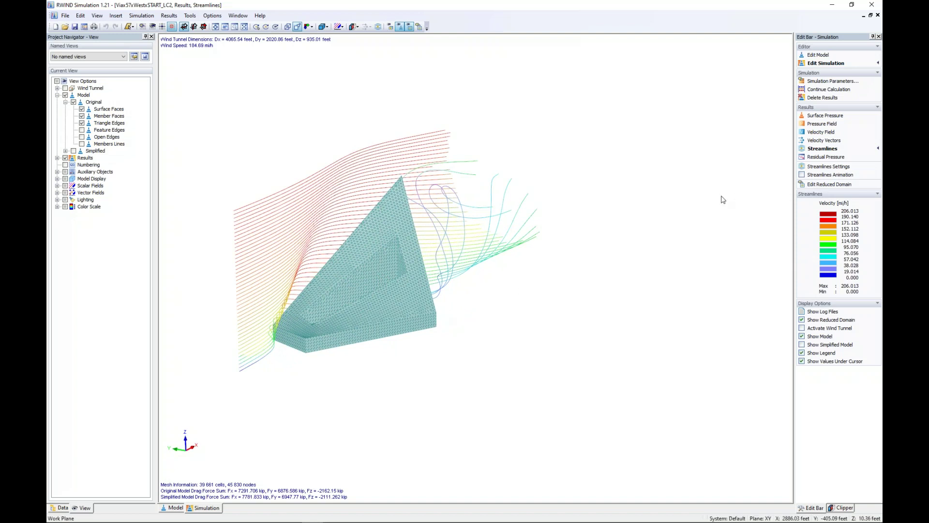
{"action": "left_click", "coordinate": [816, 174]}
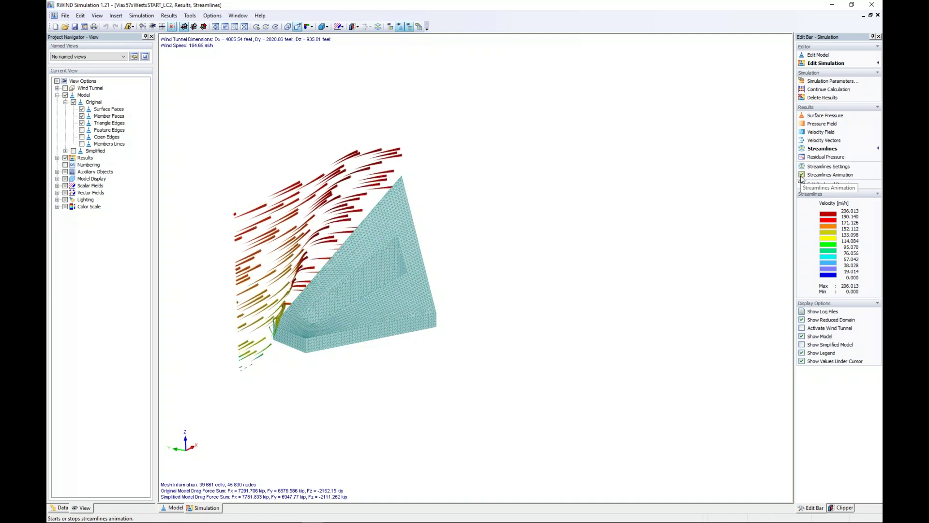
{"action": "left_click", "coordinate": [802, 177]}
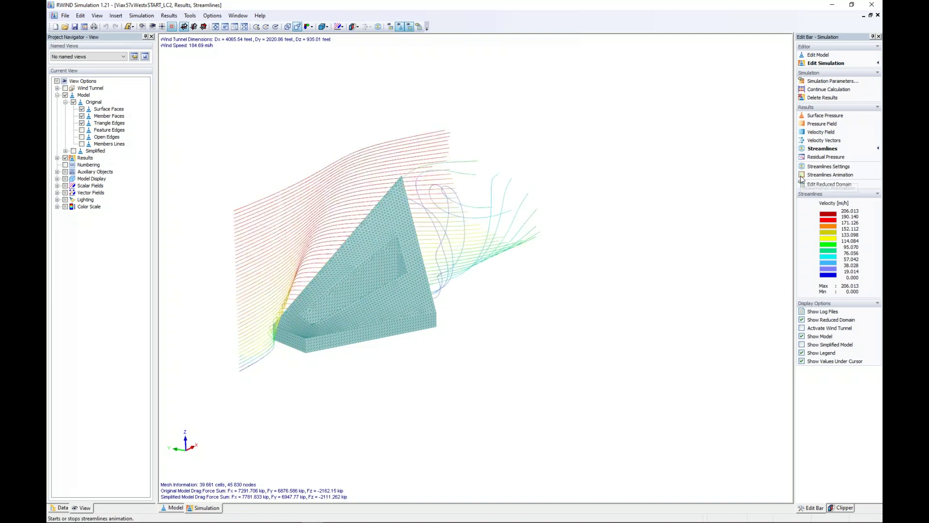
- Hide the results and the original model's triangle edges, and display the whole wind tunnel around the building
{"action": "left_click", "coordinate": [66, 158]}
{"action": "left_click", "coordinate": [66, 88]}
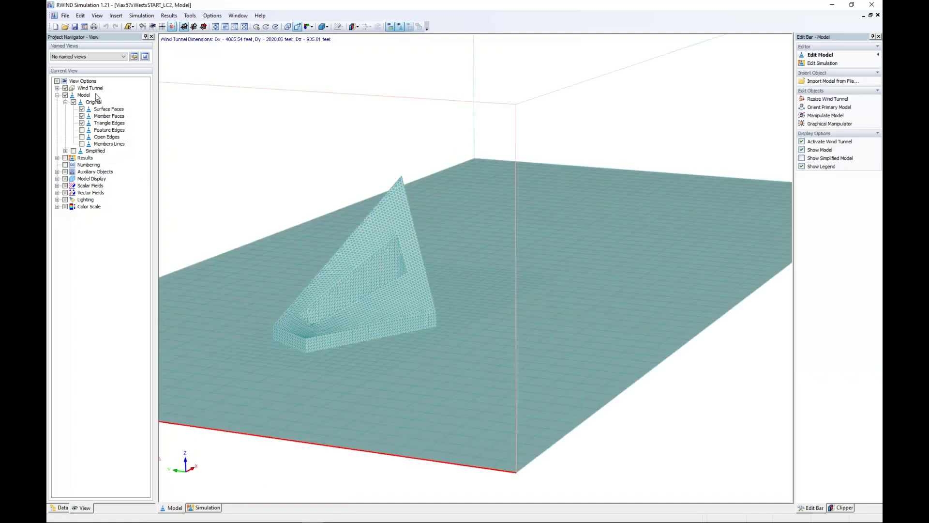
{"action": "left_click", "coordinate": [82, 123]}
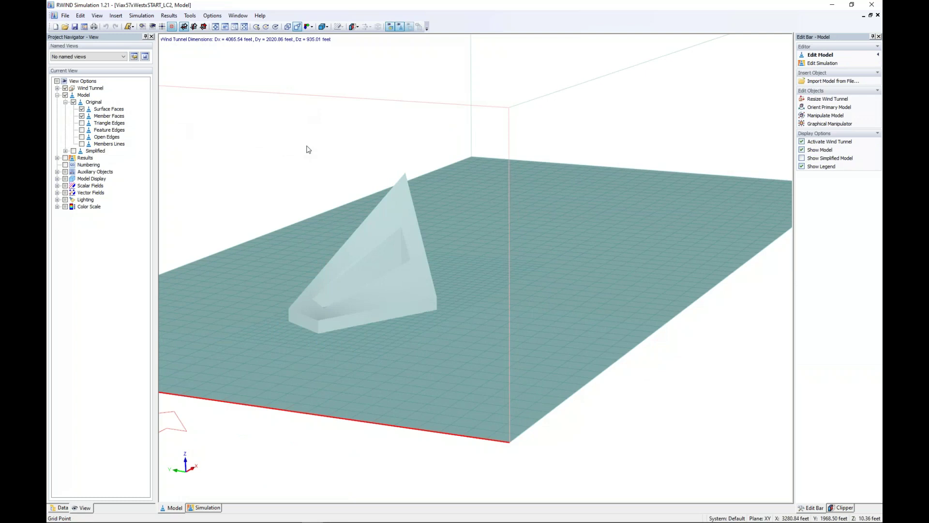
{"action": "scroll", "coordinate": [306, 146], "scroll_direction": "down", "scroll_amount": 3}
{"action": "middle_click_drag", "start_coordinate": [692, 230], "coordinate": [463, 314], "text": "ctrl"}
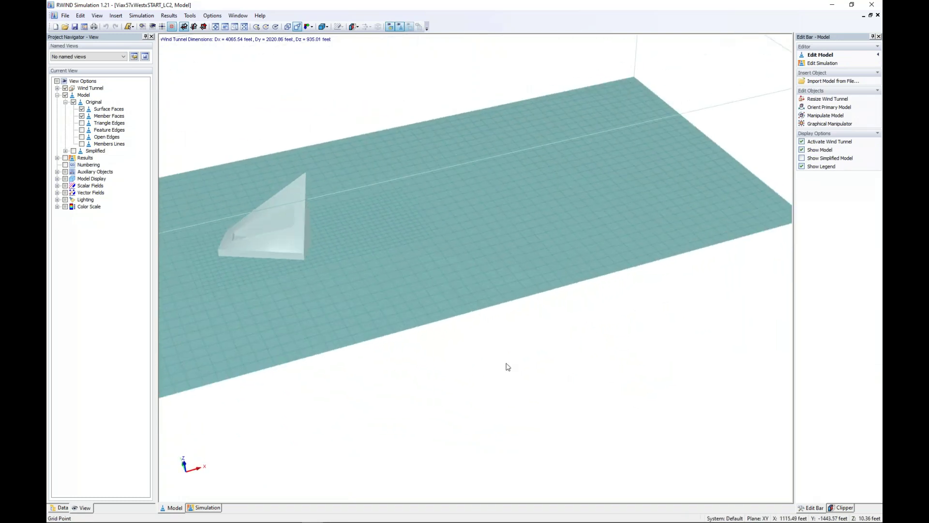
{"action": "scroll", "coordinate": [507, 364], "scroll_direction": "down", "scroll_amount": 2}
{"action": "middle_click_drag", "start_coordinate": [448, 418], "coordinate": [511, 409]}
{"action": "scroll", "coordinate": [510, 408], "scroll_direction": "down", "scroll_amount": 2}
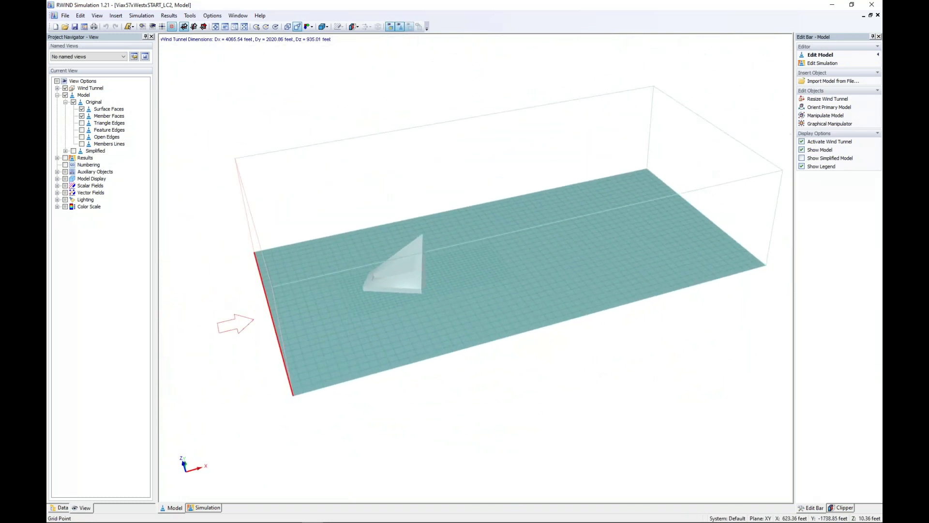
{"action": "scroll", "coordinate": [519, 373], "scroll_direction": "down", "scroll_amount": 3}
{"action": "left_click", "coordinate": [415, 290]}
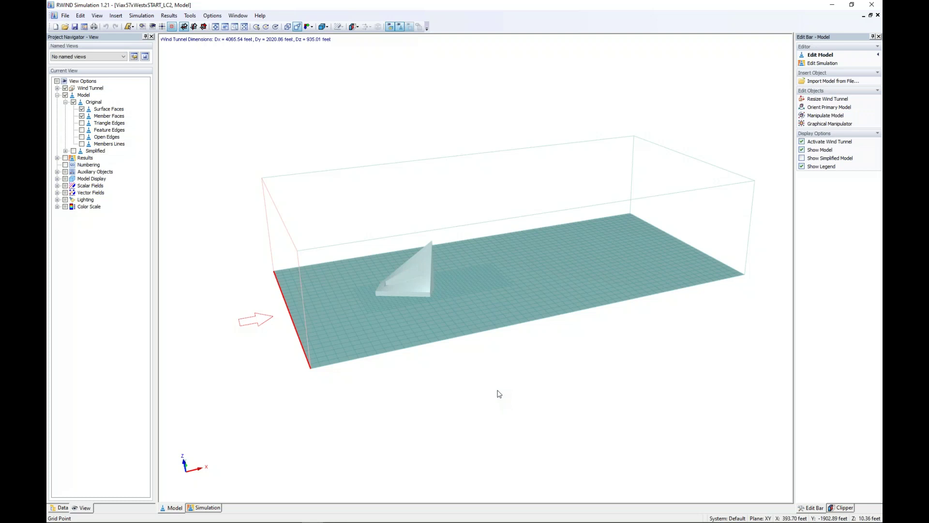
- Start importing an additional model of type STL - Stereo Lithography and choose the file Via 57 West - Surrounding Terrain.stl
{"action": "left_click", "coordinate": [62, 510]}
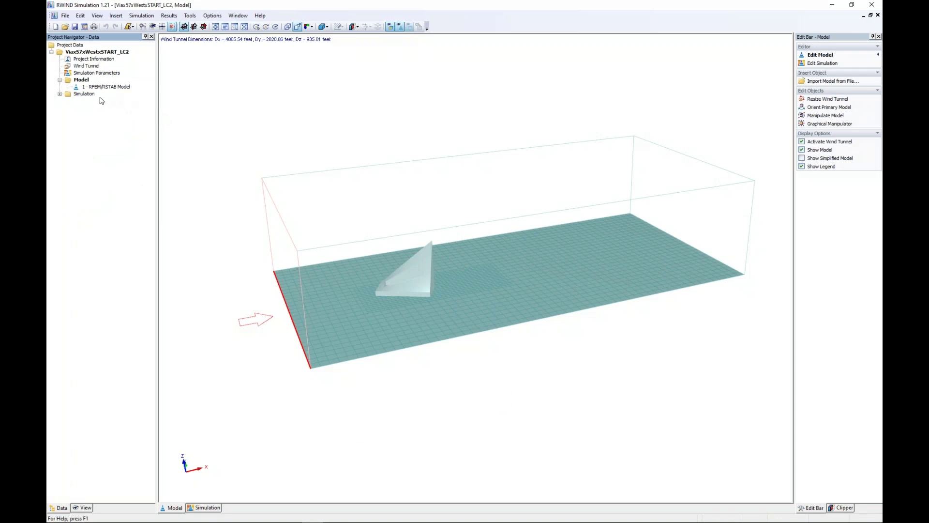
{"action": "right_click", "coordinate": [85, 83]}
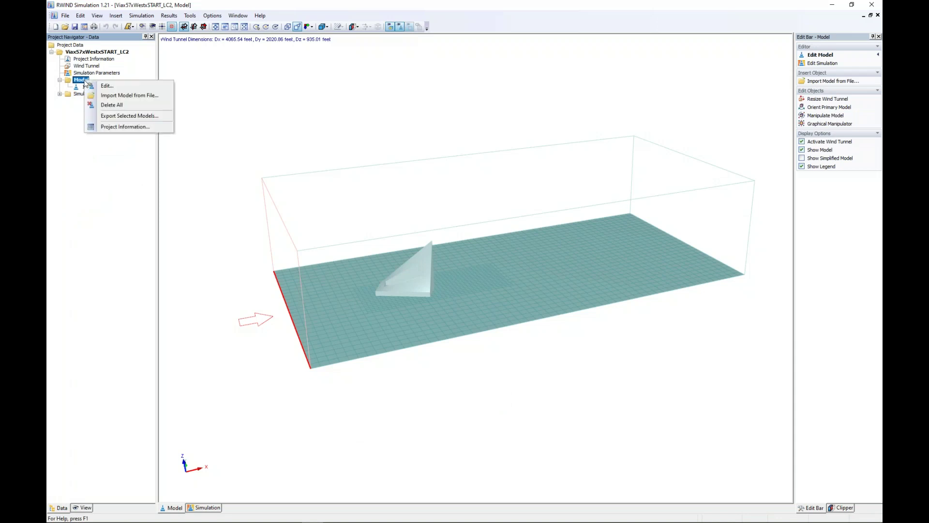
{"action": "left_click", "coordinate": [116, 96]}
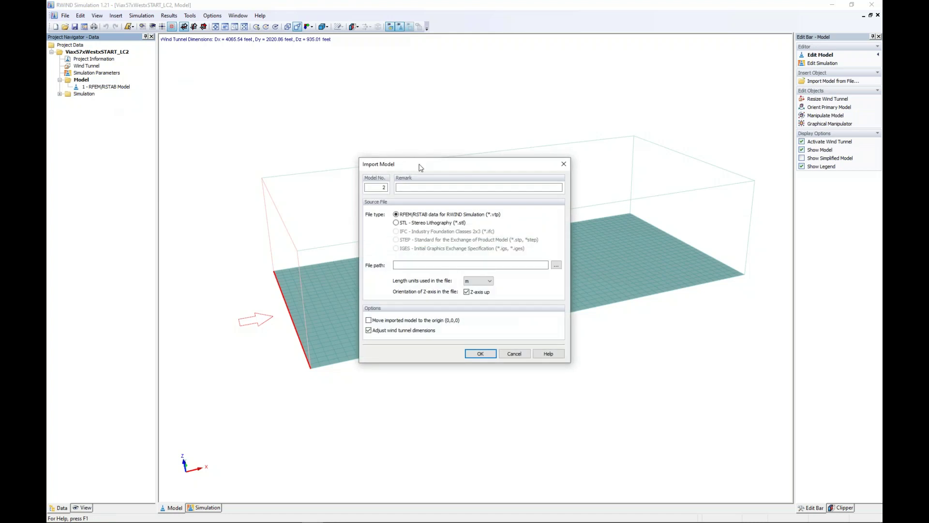
{"action": "left_click_drag", "start_coordinate": [420, 167], "coordinate": [553, 139]}
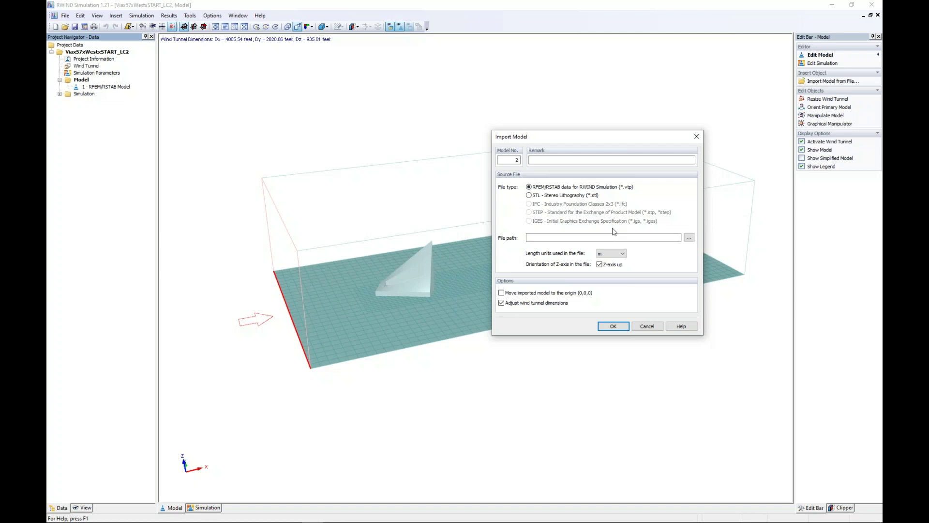
{"action": "left_click", "coordinate": [529, 195]}
{"action": "left_click", "coordinate": [689, 237]}
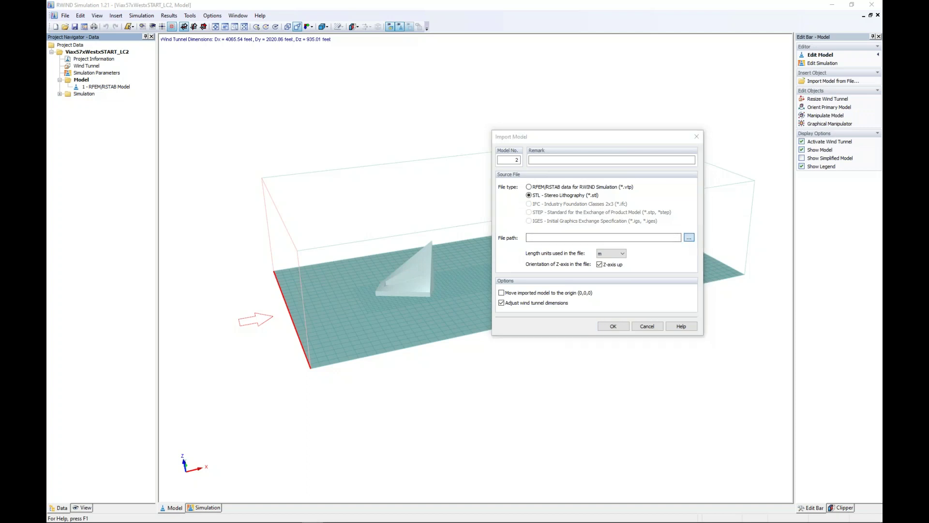
{"action": "left_click", "coordinate": [692, 215]}
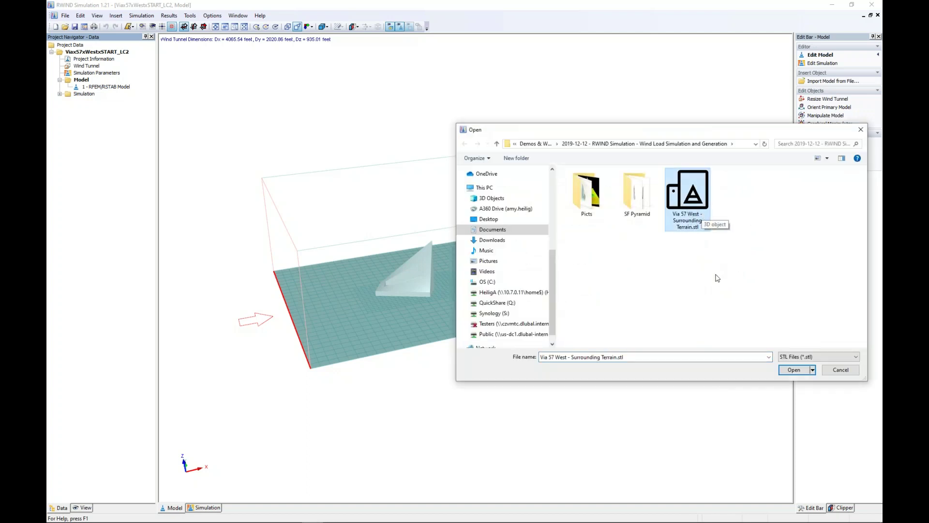
{"action": "left_click", "coordinate": [791, 370]}
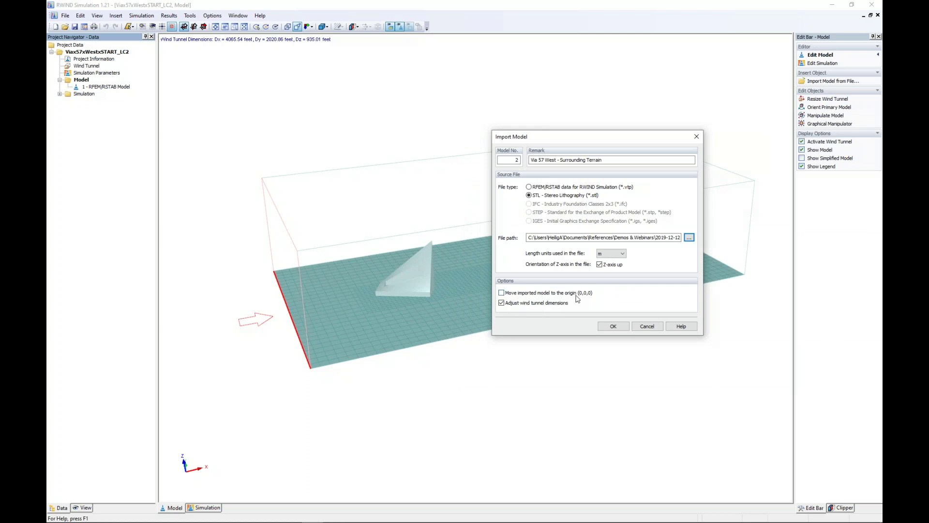
- Import the surrounding terrain with adjusted wind tunnel dimensions, agreeing to delete the mesh and results
{"action": "left_click", "coordinate": [622, 326]}
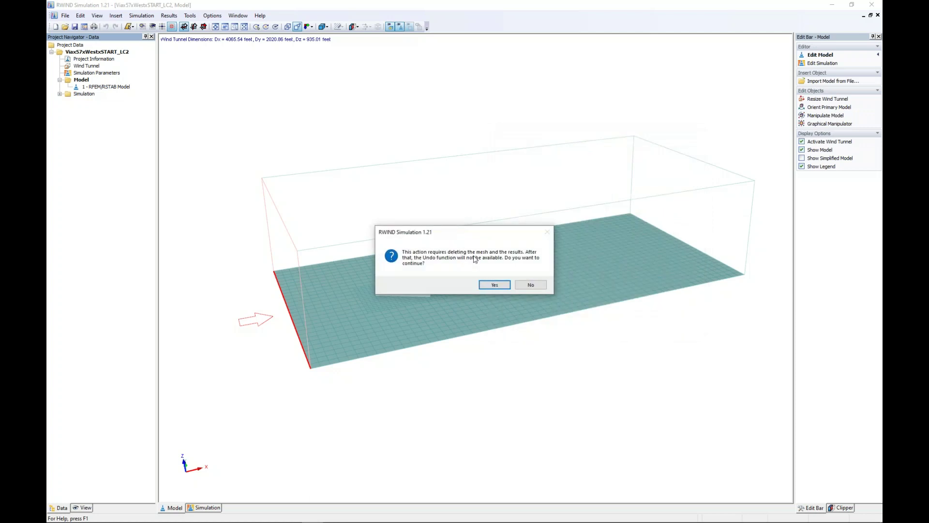
{"action": "left_click", "coordinate": [494, 284]}
{"action": "middle_click_drag", "start_coordinate": [477, 394], "coordinate": [596, 406]}
{"action": "scroll", "coordinate": [443, 318], "scroll_direction": "up", "scroll_amount": 5}
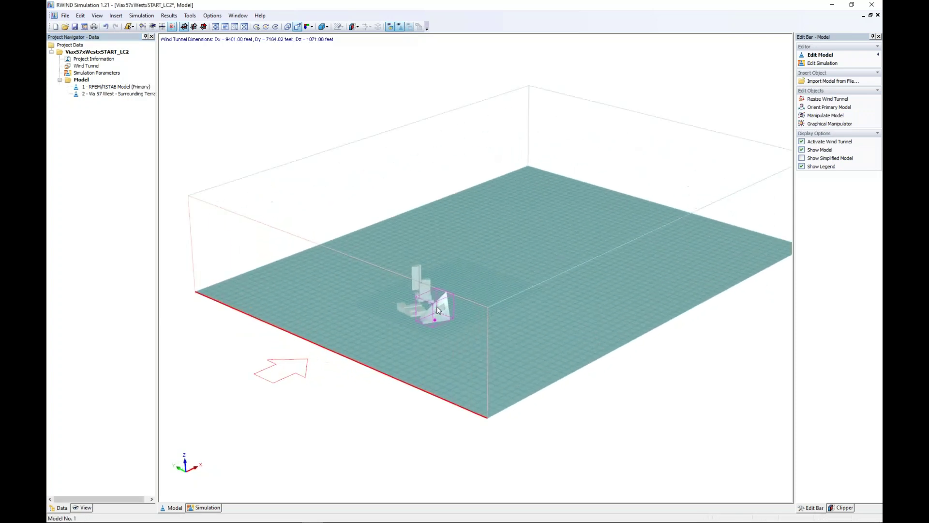
- Deactivate the wind tunnel and move the surrounding terrain model freehand to a different place around the building
{"action": "left_click", "coordinate": [802, 142]}
{"action": "scroll", "coordinate": [397, 306], "scroll_direction": "up", "scroll_amount": 4}
{"action": "scroll", "coordinate": [398, 310], "scroll_direction": "up", "scroll_amount": 5}
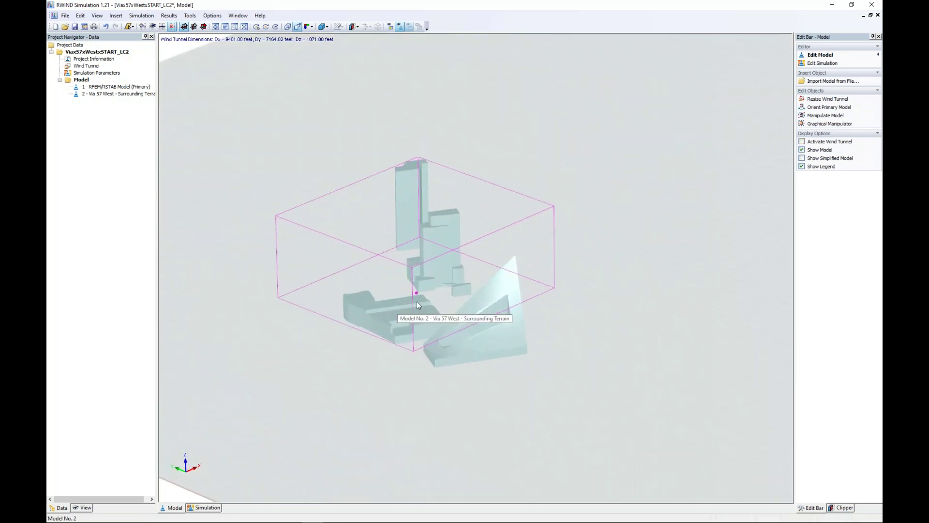
{"action": "middle_click_drag", "start_coordinate": [575, 326], "coordinate": [653, 323], "text": "ctrl"}
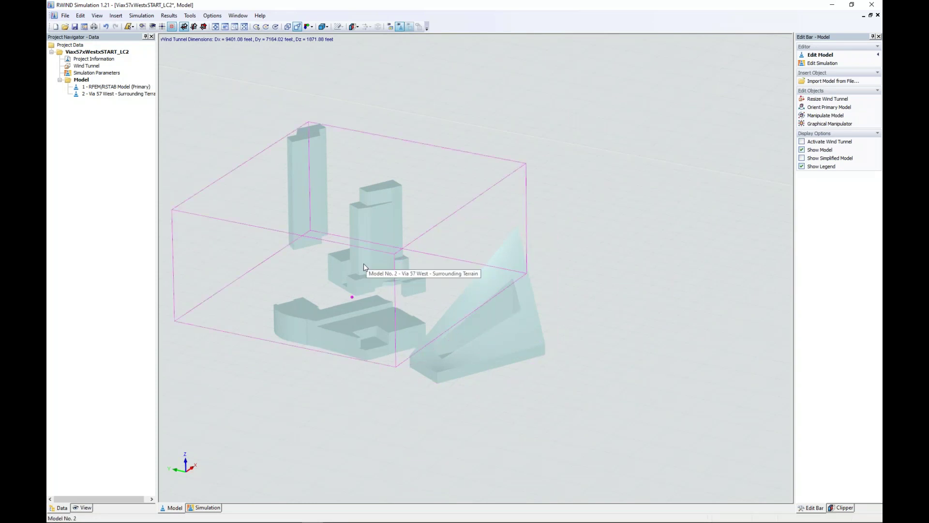
{"action": "left_click_drag", "start_coordinate": [382, 248], "coordinate": [448, 173]}
{"action": "left_click_drag", "start_coordinate": [395, 203], "coordinate": [648, 226]}
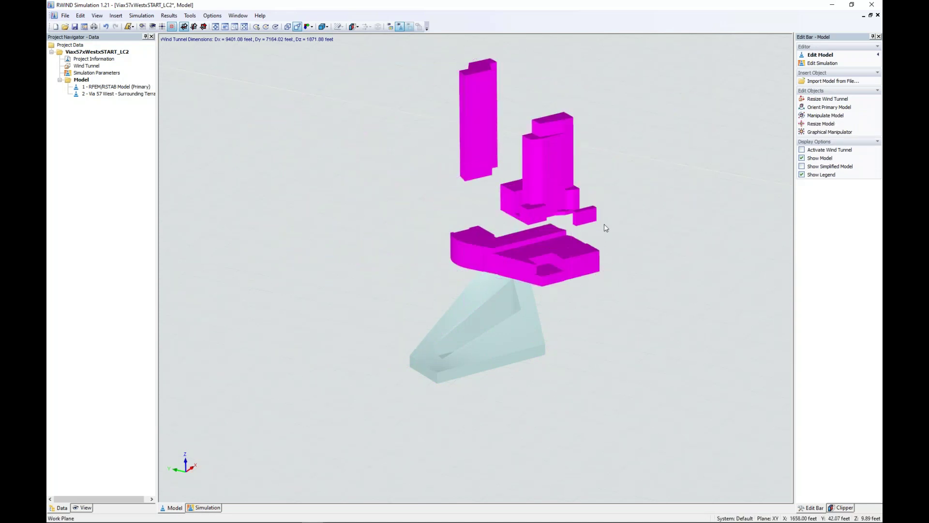
- Set the surrounding terrain model's translation to dX -120 feet and dY -950 feet and accept the new position
{"action": "middle_click_drag", "start_coordinate": [595, 340], "coordinate": [527, 346], "text": "ctrl"}
{"action": "double_click", "coordinate": [537, 272]}
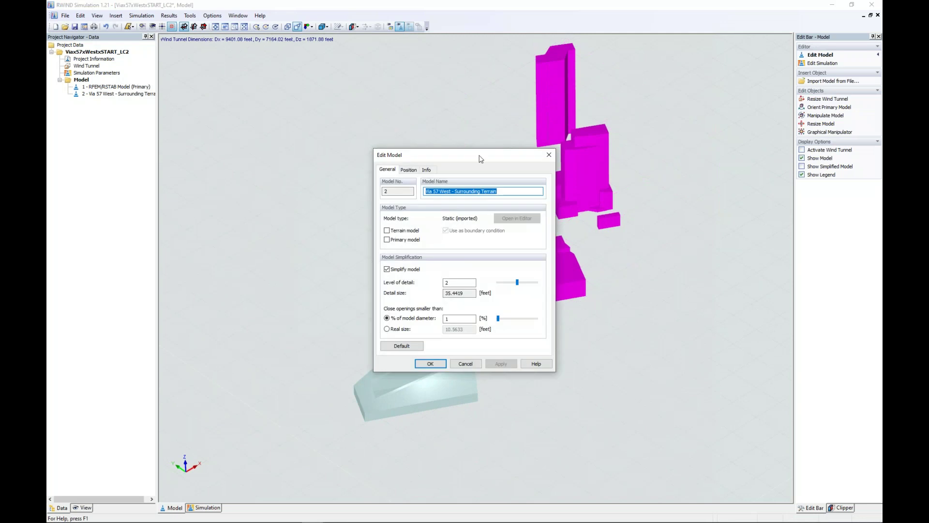
{"action": "left_click_drag", "start_coordinate": [478, 159], "coordinate": [399, 84]}
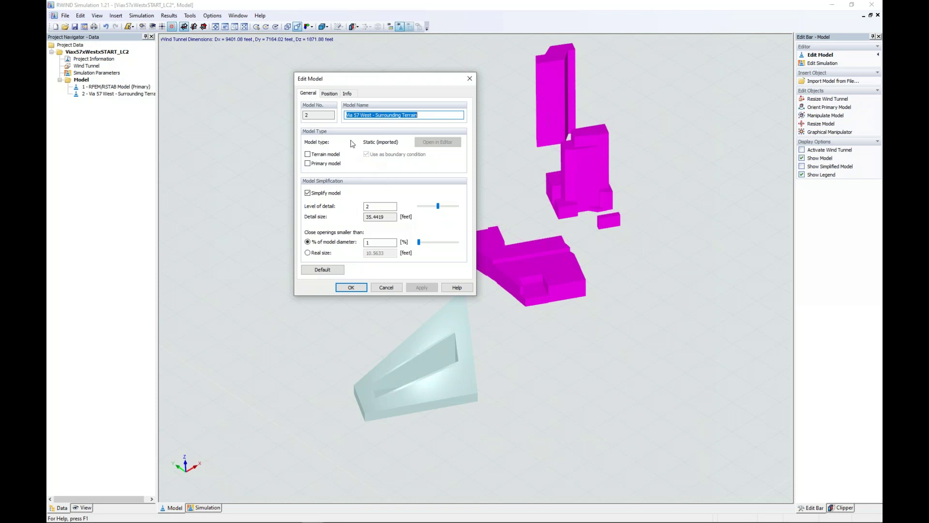
{"action": "left_click", "coordinate": [330, 94]}
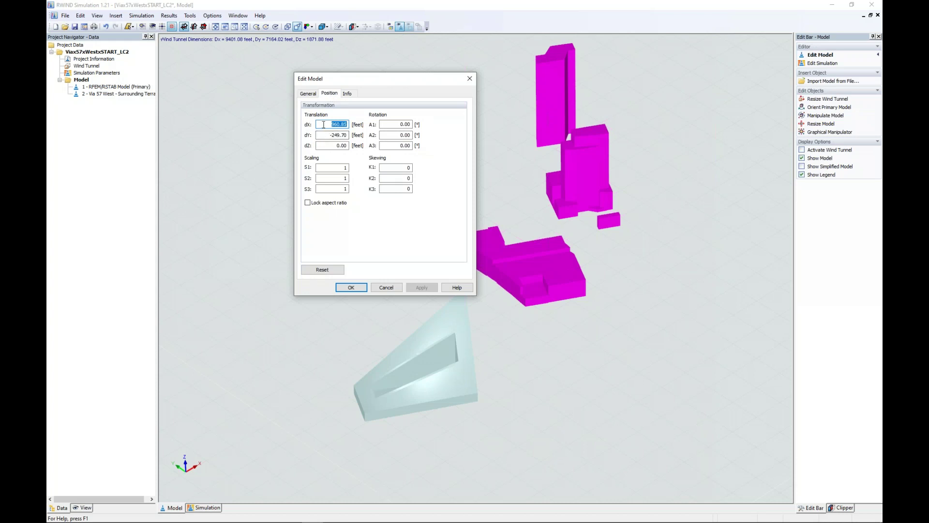
{"action": "key", "text": "BackSpace"}
{"action": "key", "text": "Tab"}
{"action": "type", "text": "-"}
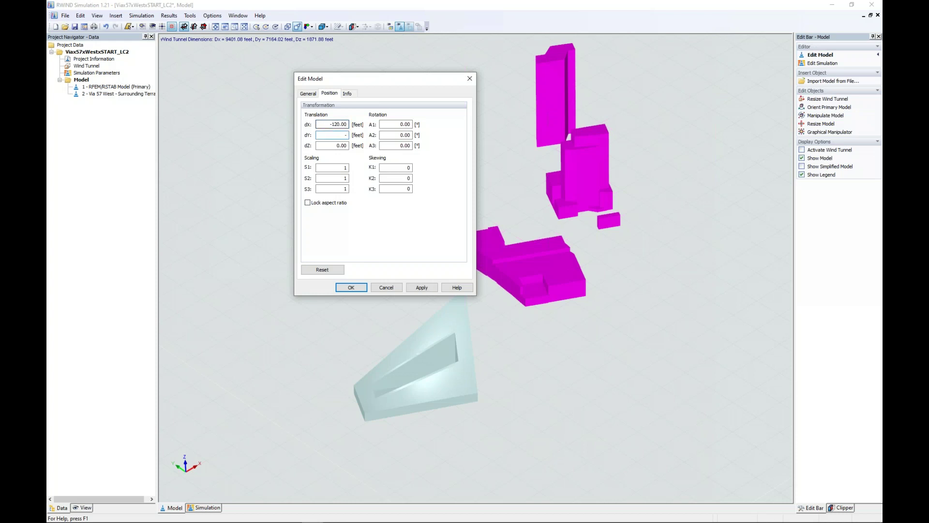
{"action": "type", "text": "950"}
{"action": "left_click", "coordinate": [420, 287]}
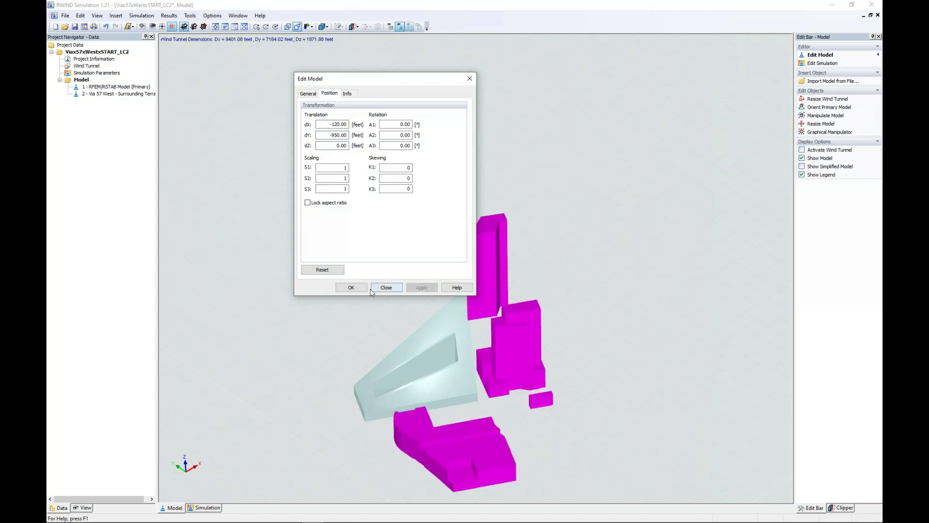
{"action": "left_click", "coordinate": [352, 289]}
- Examine the position of the surrounding buildings relative to the primary building from several angles
{"action": "middle_click_drag", "start_coordinate": [294, 339], "coordinate": [668, 250]}
{"action": "left_click", "coordinate": [666, 317]}
{"action": "middle_click_drag", "start_coordinate": [666, 318], "coordinate": [406, 314]}
{"action": "scroll", "coordinate": [406, 314], "scroll_direction": "down", "scroll_amount": 2}
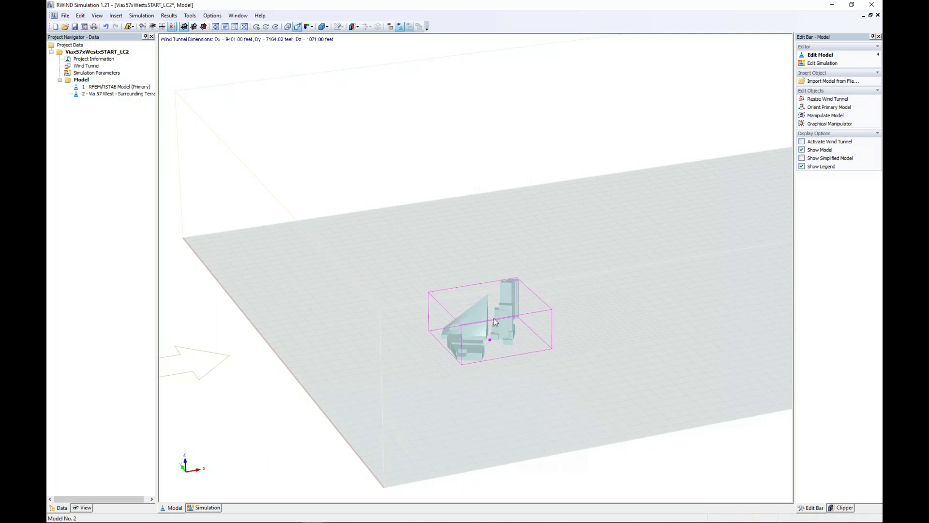
{"action": "scroll", "coordinate": [523, 300], "scroll_direction": "up", "scroll_amount": 5}
{"action": "middle_click_drag", "start_coordinate": [564, 421], "coordinate": [643, 399], "text": "ctrl"}
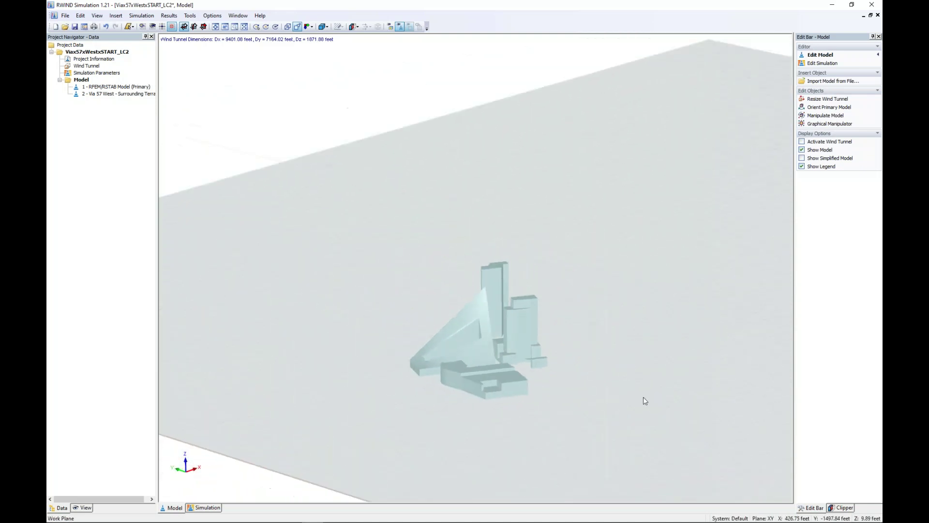
{"action": "scroll", "coordinate": [605, 406], "scroll_direction": "down", "scroll_amount": 5}
{"action": "middle_click_drag", "start_coordinate": [537, 428], "coordinate": [466, 328], "text": "ctrl"}
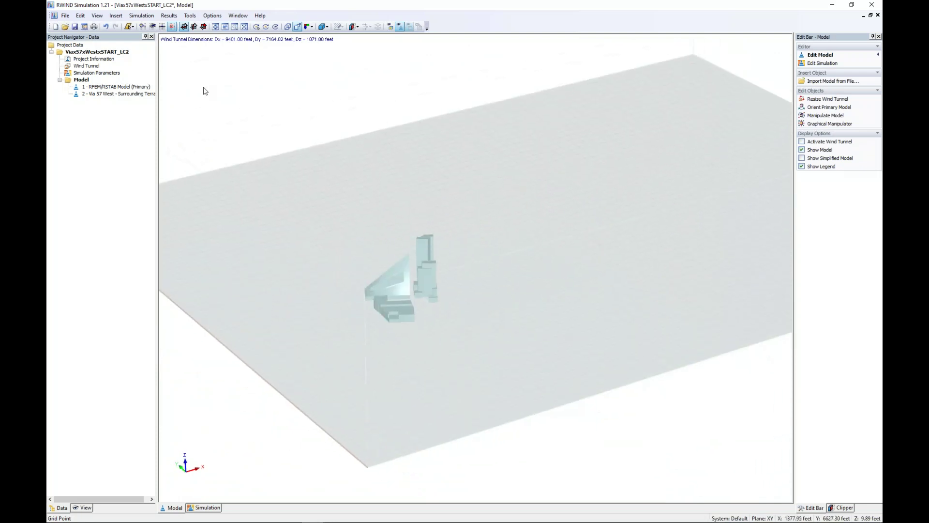
- Activate the wind tunnel again and adjust its dimensions to the model
{"action": "left_click", "coordinate": [802, 142]}
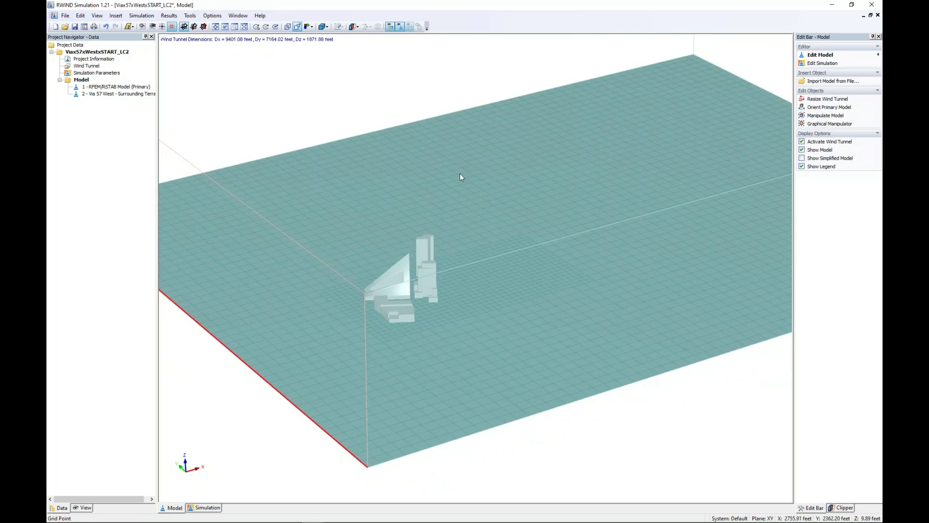
{"action": "scroll", "coordinate": [337, 141], "scroll_direction": "down", "scroll_amount": 5}
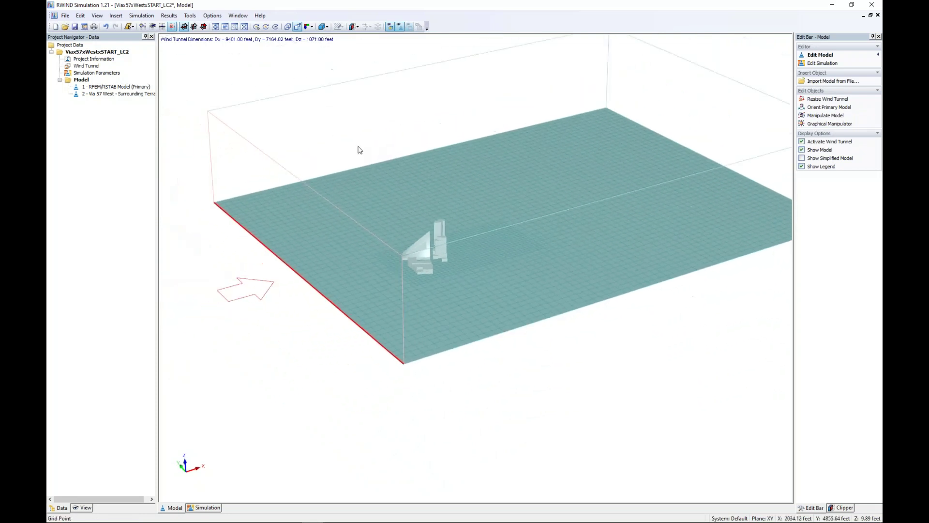
{"action": "scroll", "coordinate": [360, 150], "scroll_direction": "down", "scroll_amount": 2}
{"action": "scroll", "coordinate": [334, 193], "scroll_direction": "down", "scroll_amount": 1}
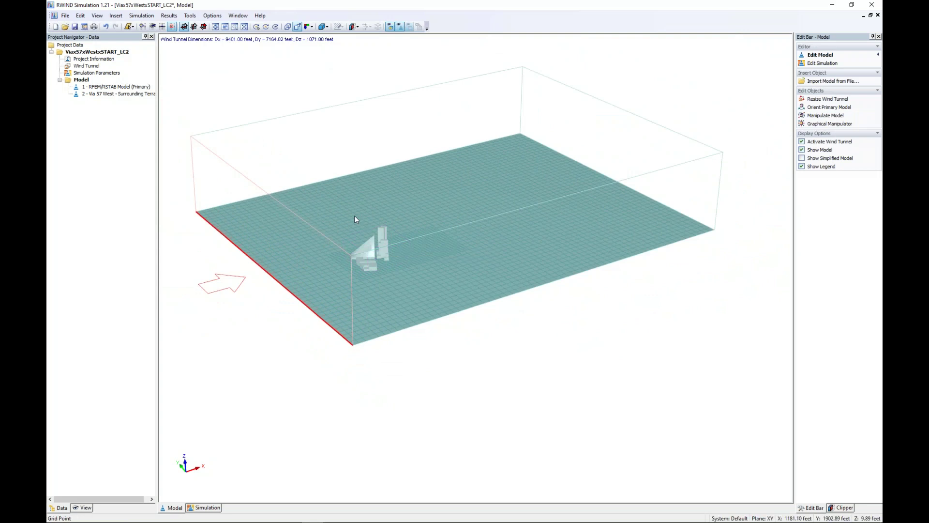
{"action": "left_click", "coordinate": [82, 66]}
{"action": "double_click", "coordinate": [82, 67]}
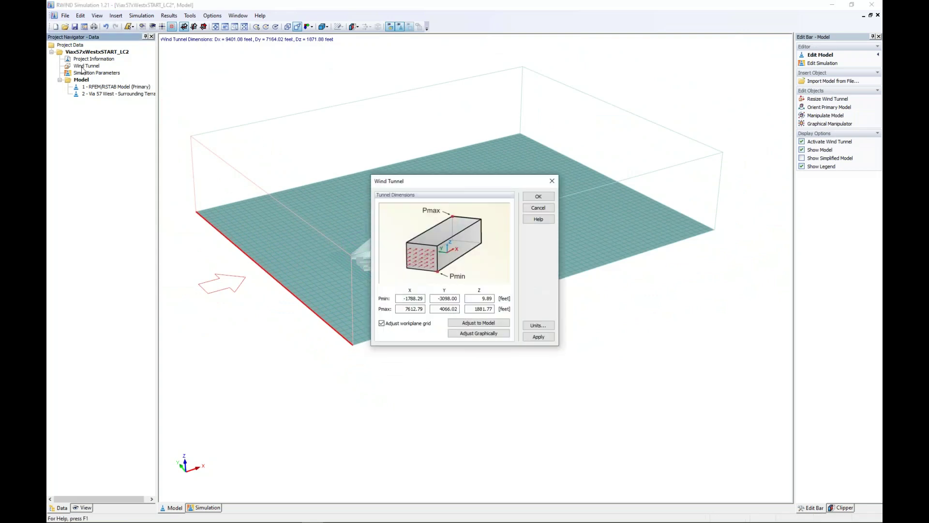
{"action": "left_click", "coordinate": [487, 322]}
{"action": "left_click", "coordinate": [537, 196]}
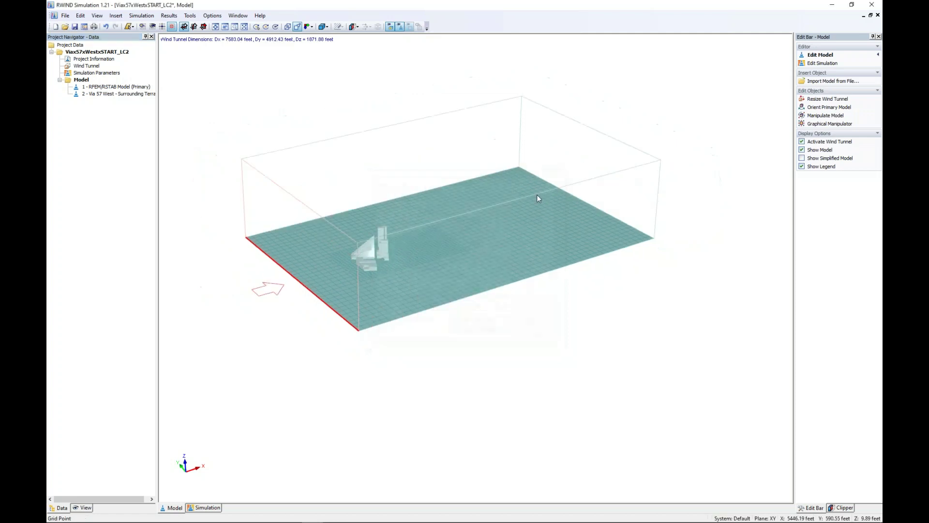
{"action": "middle_click_drag", "start_coordinate": [535, 346], "coordinate": [537, 353]}
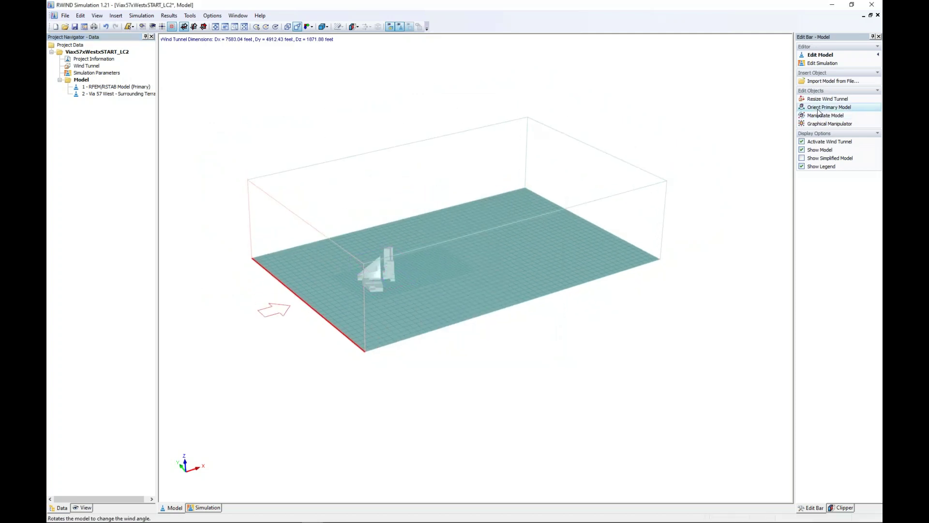
- Calculate the simulation results with the surrounding buildings included, and keep RWIND Simulation open when the calculation finishes
{"action": "left_click", "coordinate": [207, 508]}
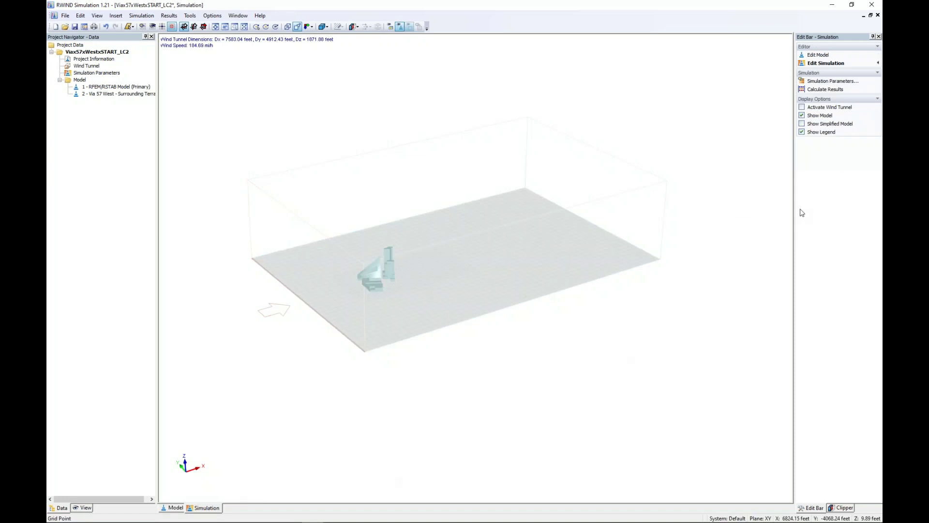
{"action": "left_click", "coordinate": [826, 90]}
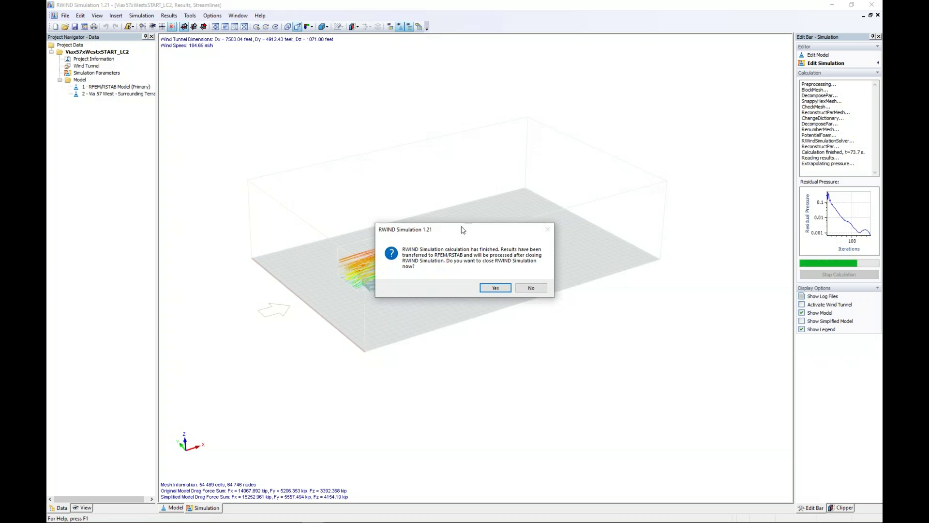
{"action": "left_click_drag", "start_coordinate": [457, 231], "coordinate": [250, 223]}
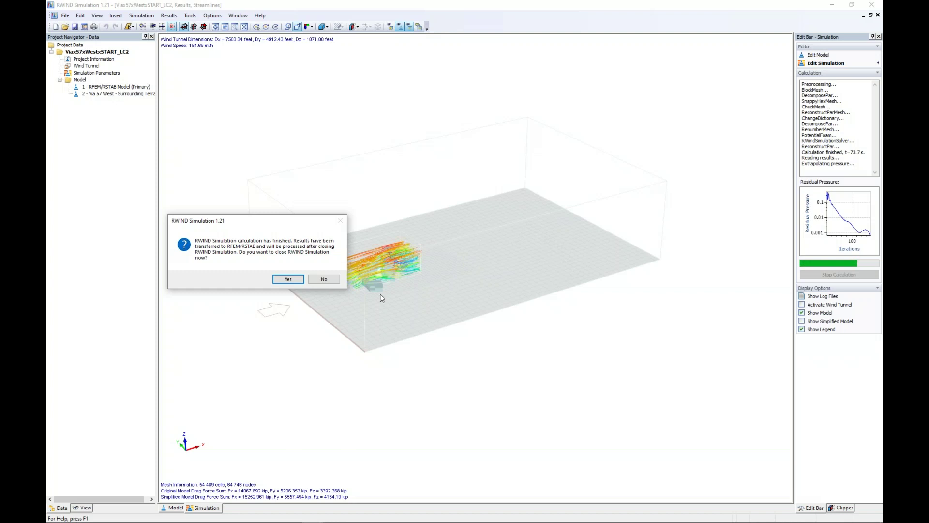
{"action": "left_click_drag", "start_coordinate": [308, 223], "coordinate": [543, 211]}
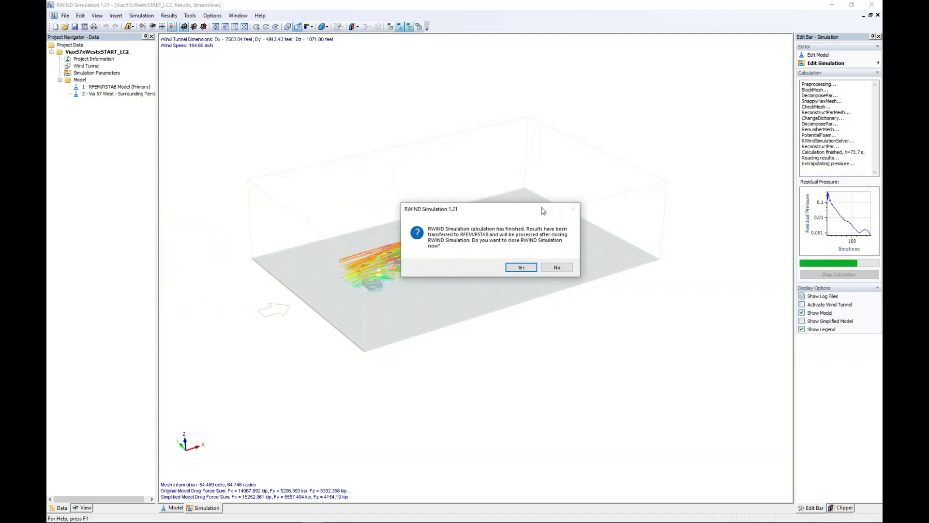
{"action": "left_click", "coordinate": [557, 268]}
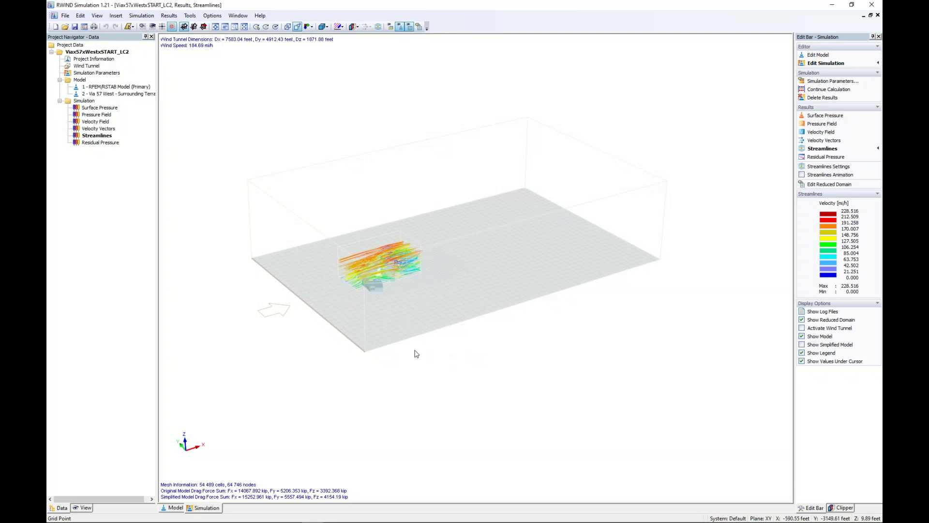
- View the streamlines around the primary building and its surroundings up close
{"action": "scroll", "coordinate": [363, 284], "scroll_direction": "up", "scroll_amount": 2}
{"action": "scroll", "coordinate": [363, 283], "scroll_direction": "up", "scroll_amount": 6}
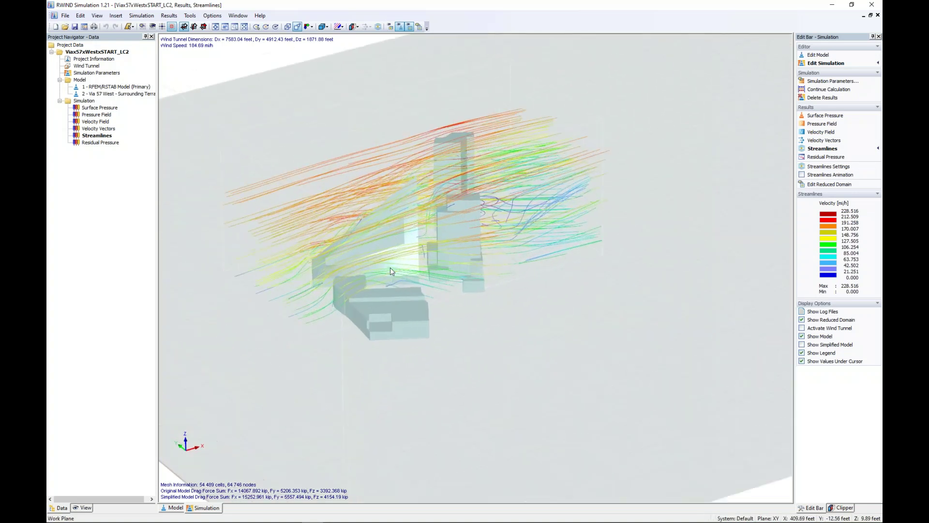
{"action": "middle_click_drag", "start_coordinate": [474, 266], "coordinate": [538, 315]}
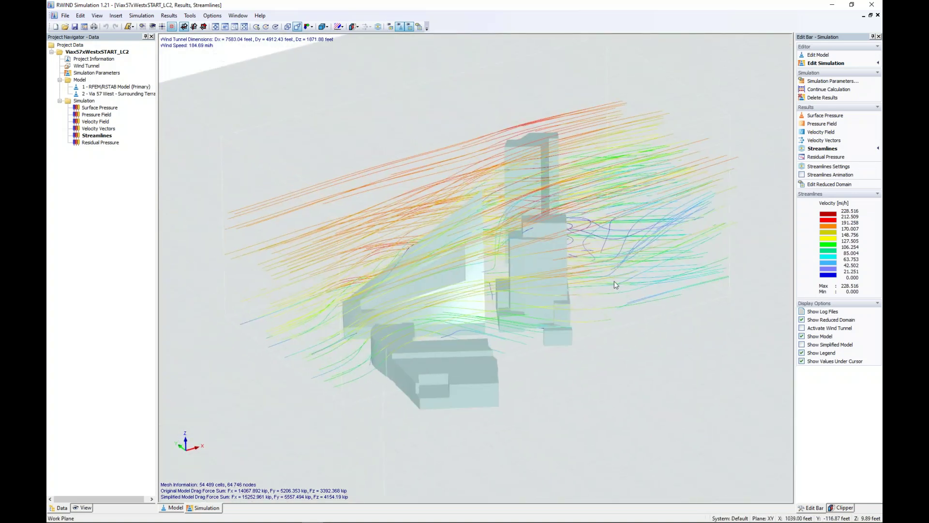
- Display the surface pressure and examine its distribution over the primary building and the surrounding buildings
{"action": "left_click", "coordinate": [818, 118]}
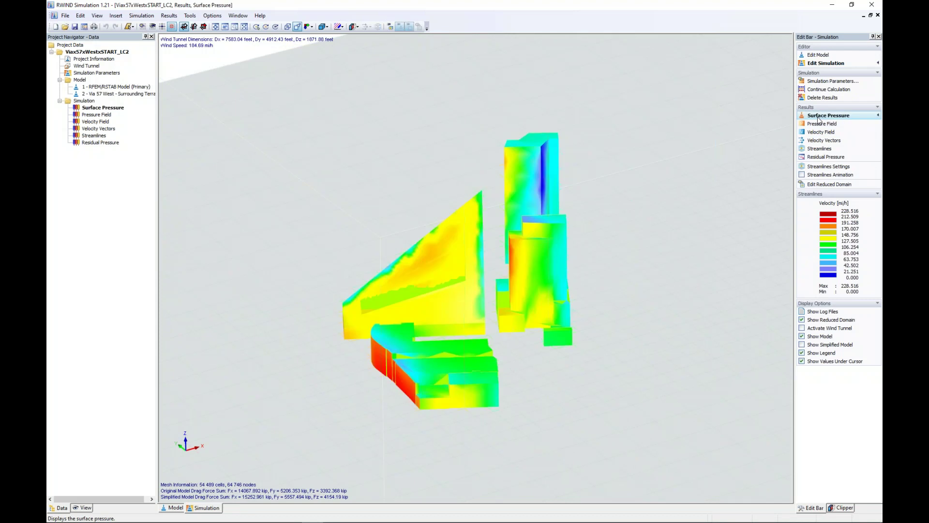
{"action": "scroll", "coordinate": [551, 391], "scroll_direction": "down", "scroll_amount": 3}
{"action": "middle_click_drag", "start_coordinate": [503, 398], "coordinate": [577, 363]}
{"action": "scroll", "coordinate": [527, 321], "scroll_direction": "up", "scroll_amount": 5}
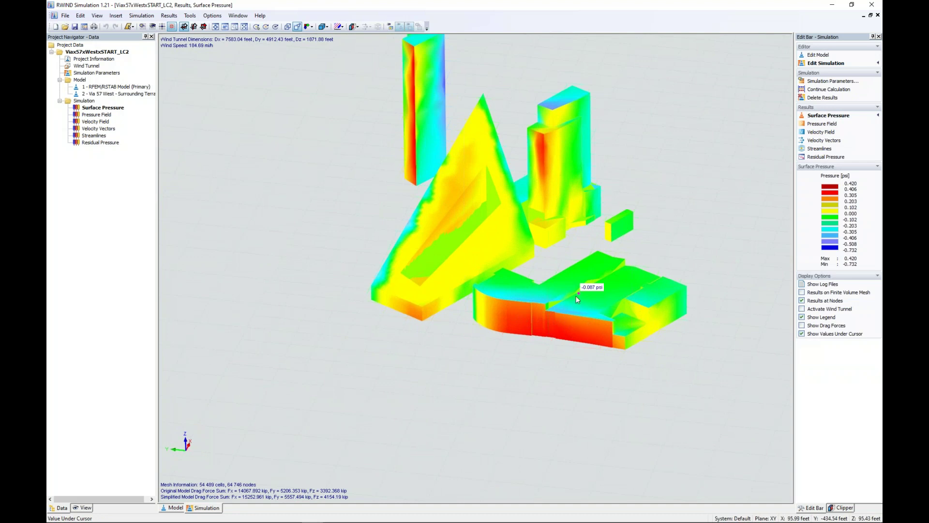
{"action": "middle_click_drag", "start_coordinate": [452, 363], "coordinate": [472, 364], "text": "ctrl"}
{"action": "scroll", "coordinate": [496, 329], "scroll_direction": "up", "scroll_amount": 4}
{"action": "scroll", "coordinate": [475, 300], "scroll_direction": "up", "scroll_amount": 1}
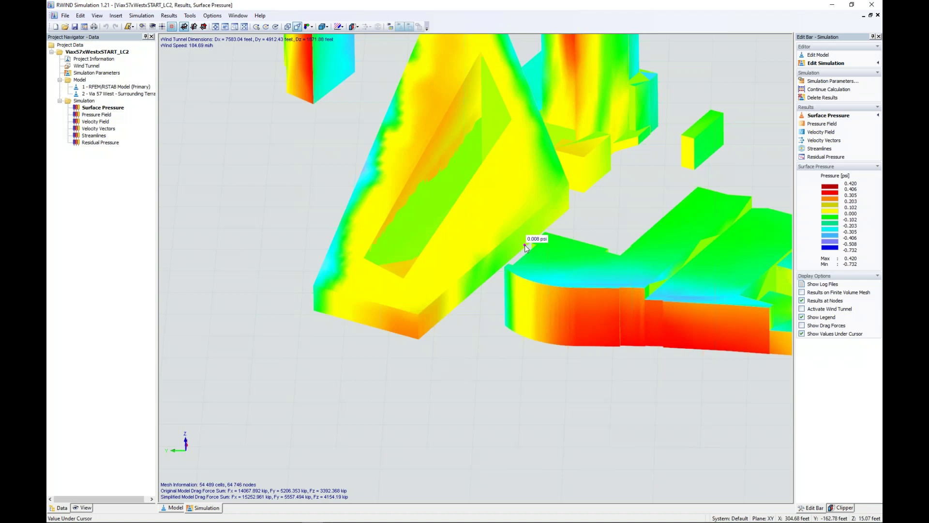
{"action": "scroll", "coordinate": [523, 340], "scroll_direction": "down", "scroll_amount": 2}
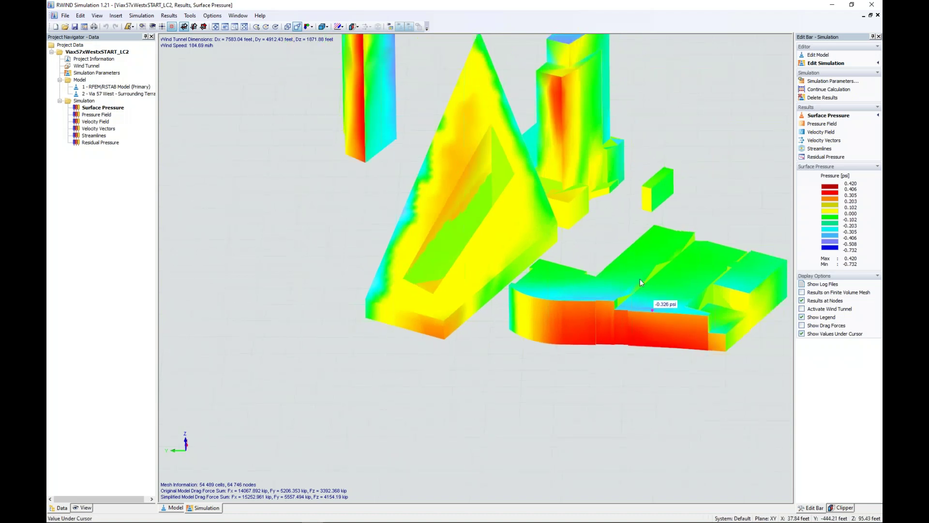
{"action": "scroll", "coordinate": [555, 396], "scroll_direction": "down", "scroll_amount": 3}
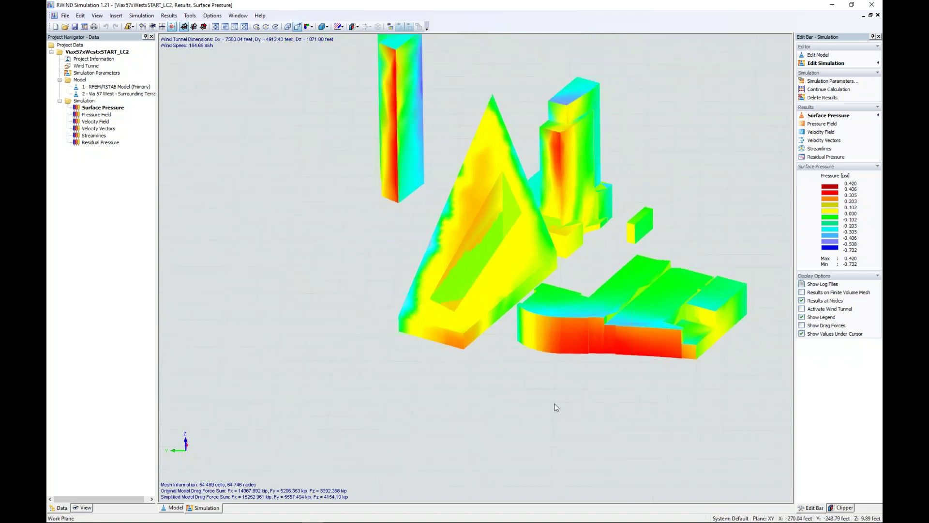
- Display the pressure field and shift its slicer plane forward and back through the buildings
{"action": "middle_click_drag", "start_coordinate": [558, 419], "coordinate": [428, 391], "text": "ctrl"}
{"action": "left_click", "coordinate": [821, 124]}
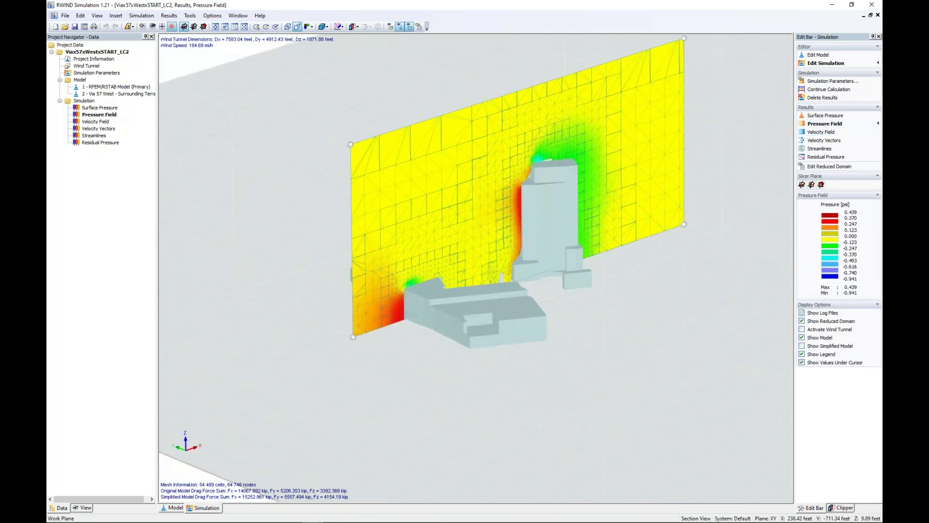
{"action": "left_click_drag", "start_coordinate": [354, 336], "coordinate": [437, 371]}
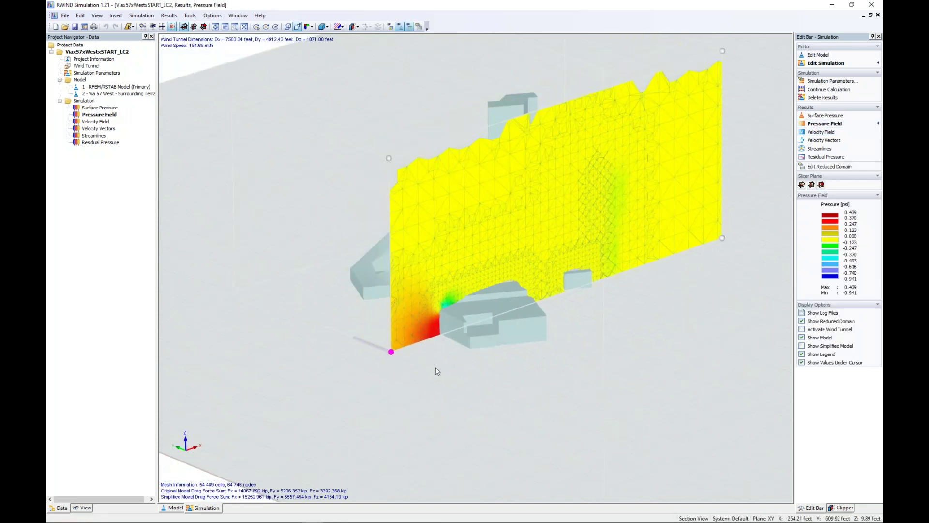
{"action": "left_click_drag", "start_coordinate": [392, 346], "coordinate": [299, 281]}
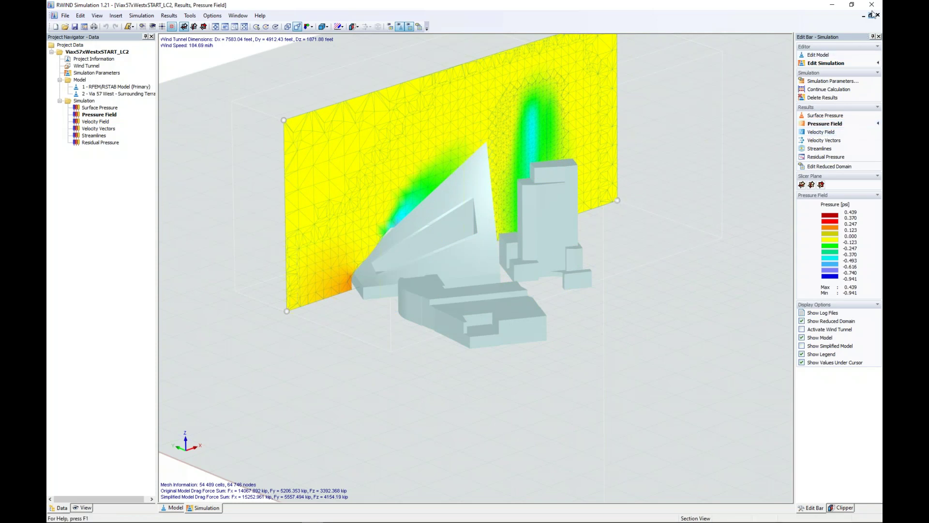
- Close RWIND Simulation and accept the wind load generation with the calculated LC2 Wind 0° case in RFEM
{"action": "left_click", "coordinate": [873, 6]}
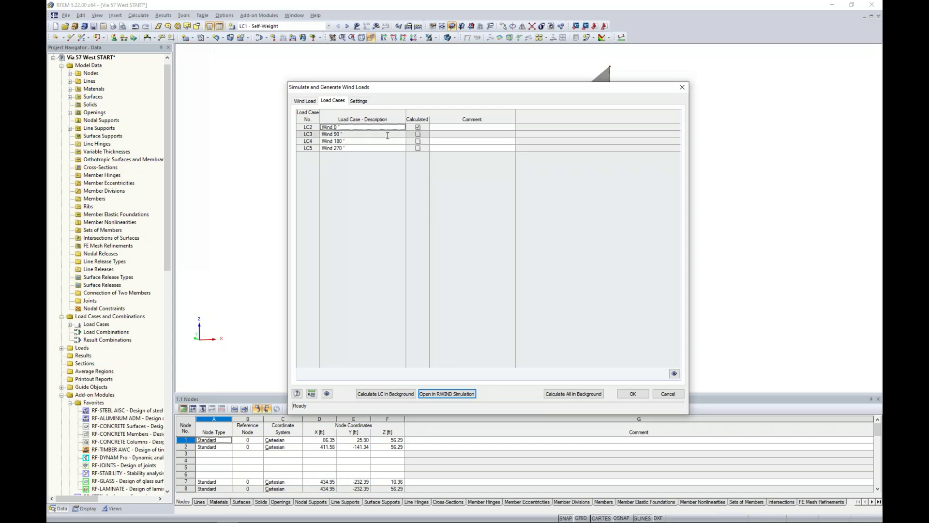
{"action": "left_click", "coordinate": [417, 127]}
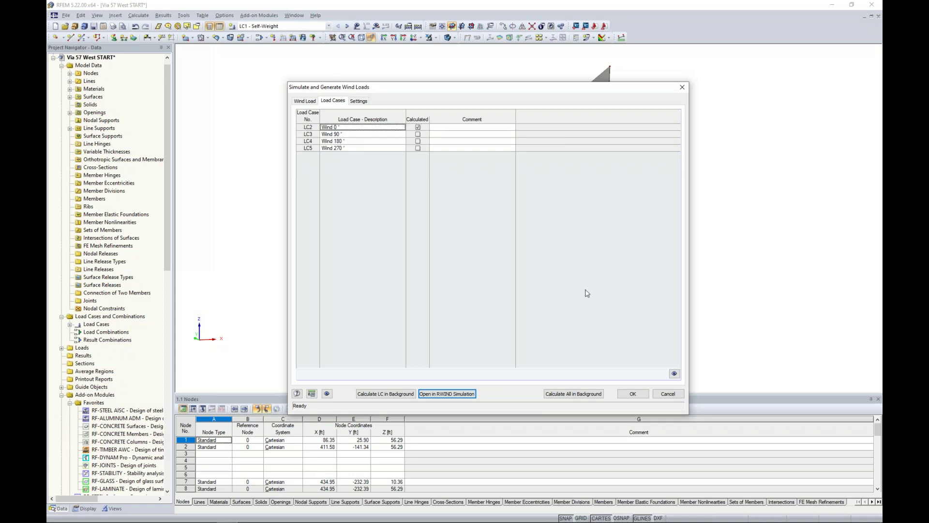
{"action": "left_click", "coordinate": [630, 393]}
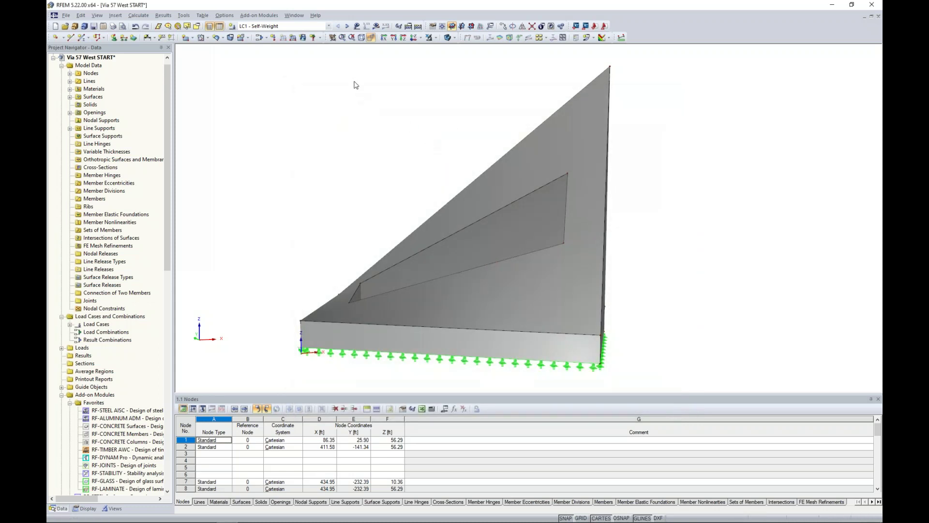
- Switch the model to the Solid Transparent display and turn it to view the building's long front side
{"action": "left_click", "coordinate": [329, 26]}
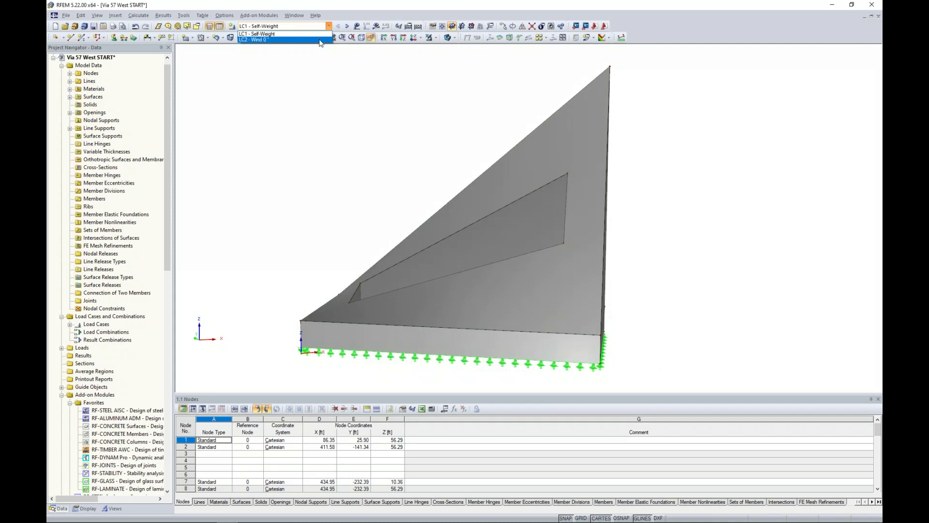
{"action": "left_click", "coordinate": [324, 94]}
{"action": "middle_click_drag", "start_coordinate": [300, 221], "coordinate": [405, 217], "text": "ctrl"}
{"action": "left_click", "coordinate": [455, 37]}
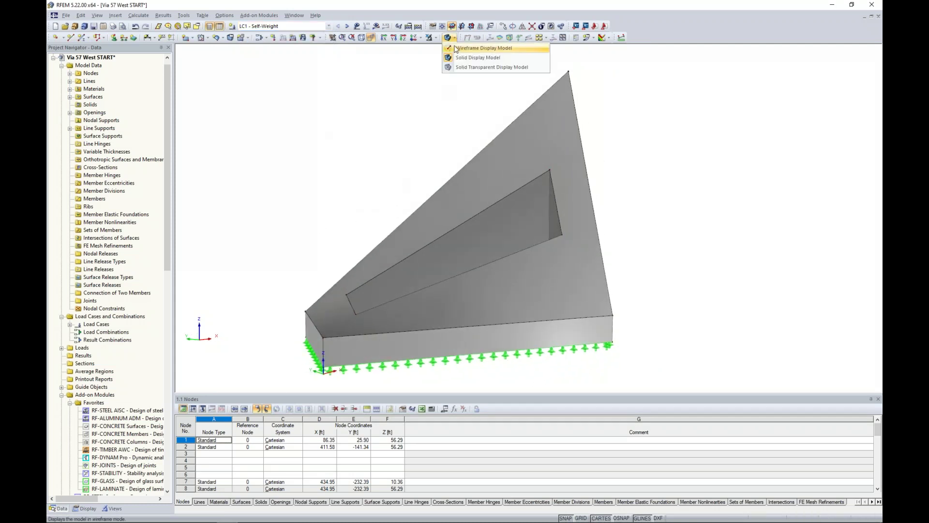
{"action": "left_click", "coordinate": [472, 53]}
{"action": "left_click", "coordinate": [454, 37]}
{"action": "left_click", "coordinate": [472, 64]}
- Display the loads of LC2 Wind 0° and examine the nodal forces up close along the building's base
{"action": "left_click", "coordinate": [357, 26]}
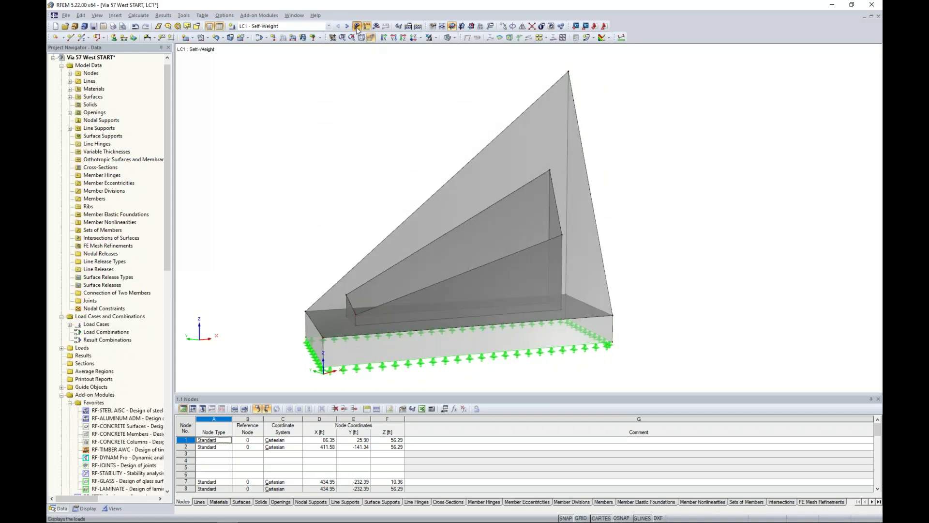
{"action": "left_click", "coordinate": [319, 26]}
{"action": "left_click", "coordinate": [317, 39]}
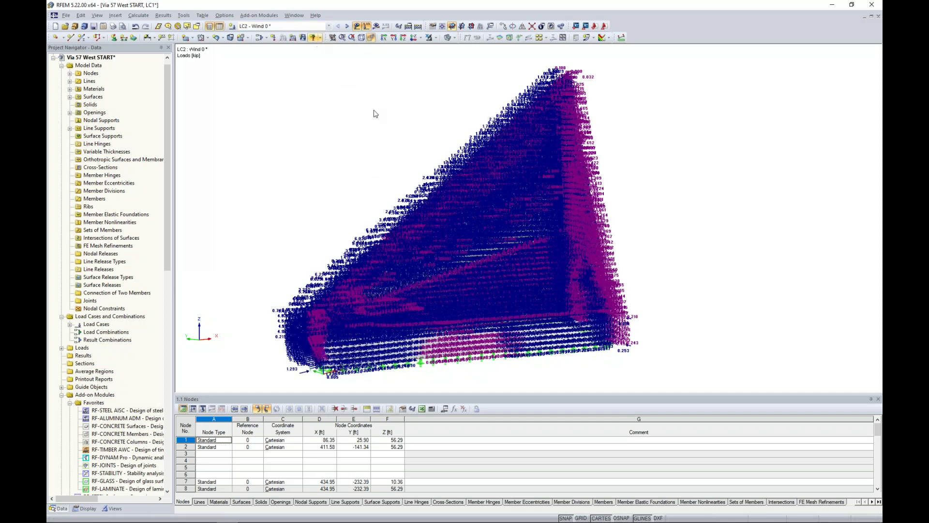
{"action": "middle_click_drag", "start_coordinate": [363, 182], "coordinate": [392, 127]}
{"action": "scroll", "coordinate": [388, 289], "scroll_direction": "up", "scroll_amount": 6}
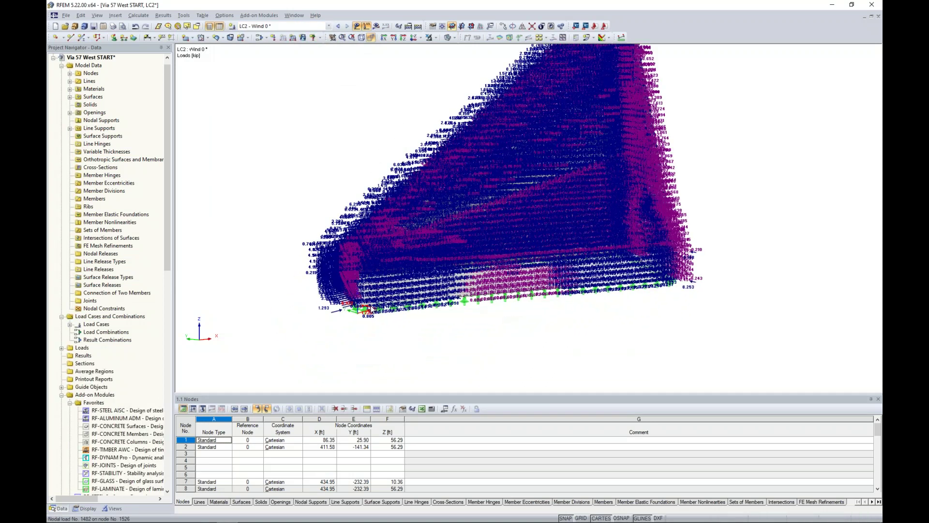
{"action": "scroll", "coordinate": [388, 289], "scroll_direction": "up", "scroll_amount": 5}
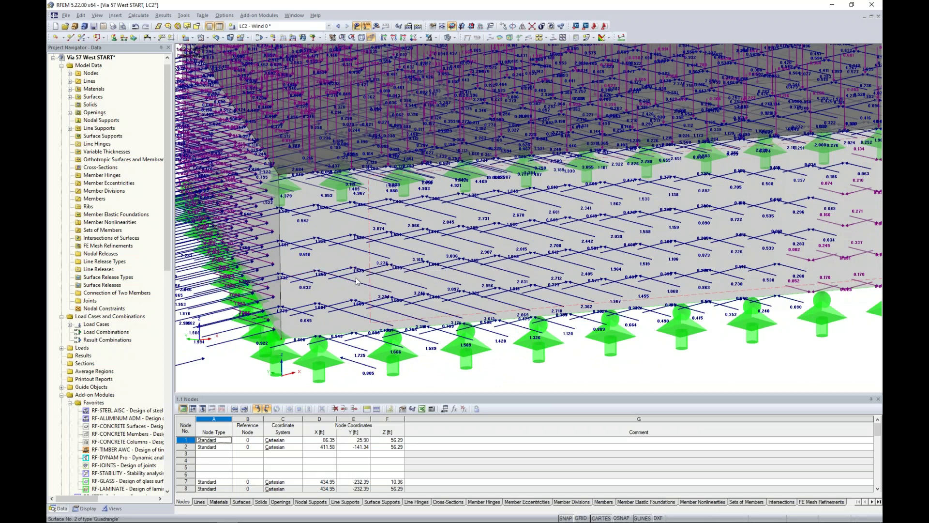
{"action": "scroll", "coordinate": [417, 267], "scroll_direction": "down", "scroll_amount": 3}
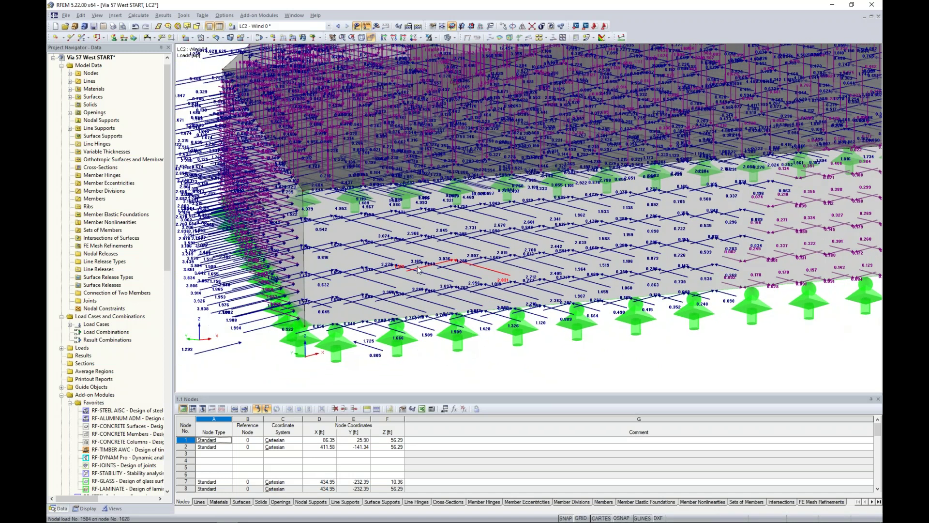
{"action": "scroll", "coordinate": [417, 268], "scroll_direction": "down", "scroll_amount": 5}
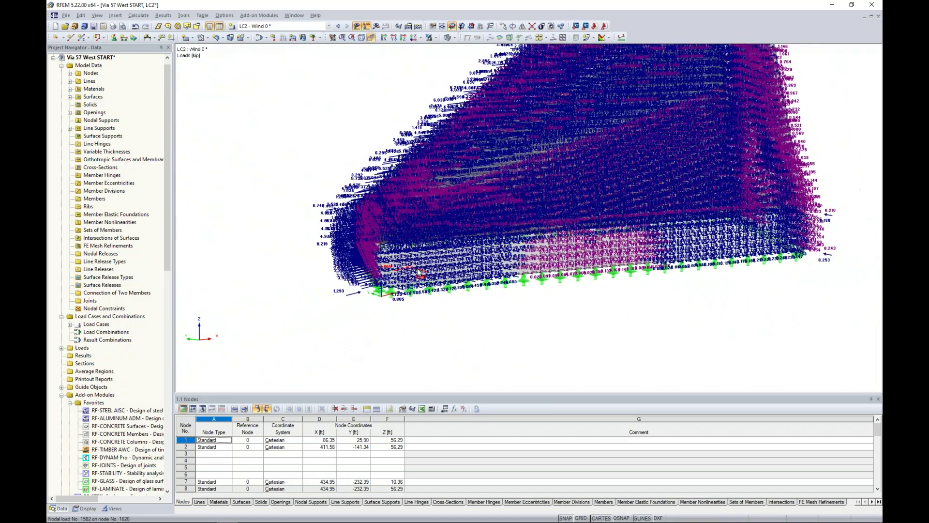
{"action": "middle_click_drag", "start_coordinate": [504, 303], "coordinate": [461, 373]}
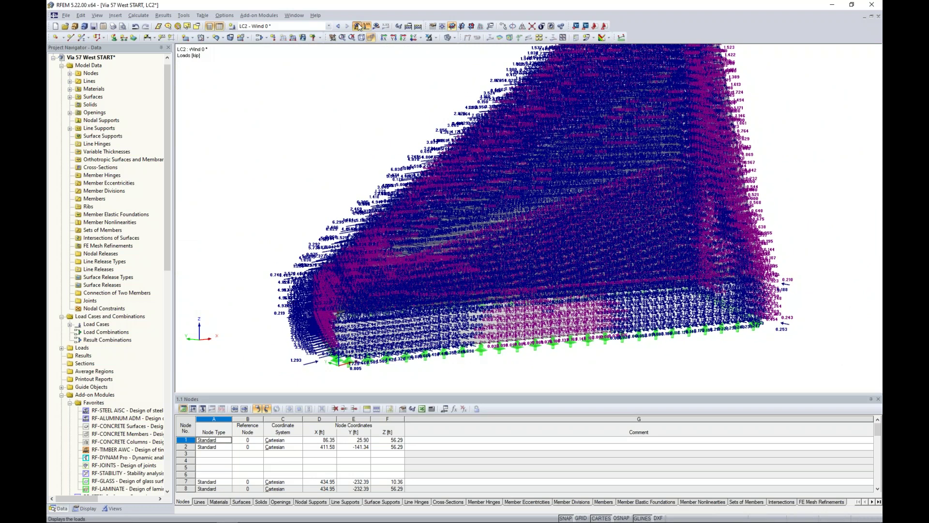
- Hide the loads and display the LC2 Wind 0° results with the wind load distribution on the building
{"action": "left_click", "coordinate": [356, 26]}
{"action": "scroll", "coordinate": [334, 131], "scroll_direction": "down", "scroll_amount": 3}
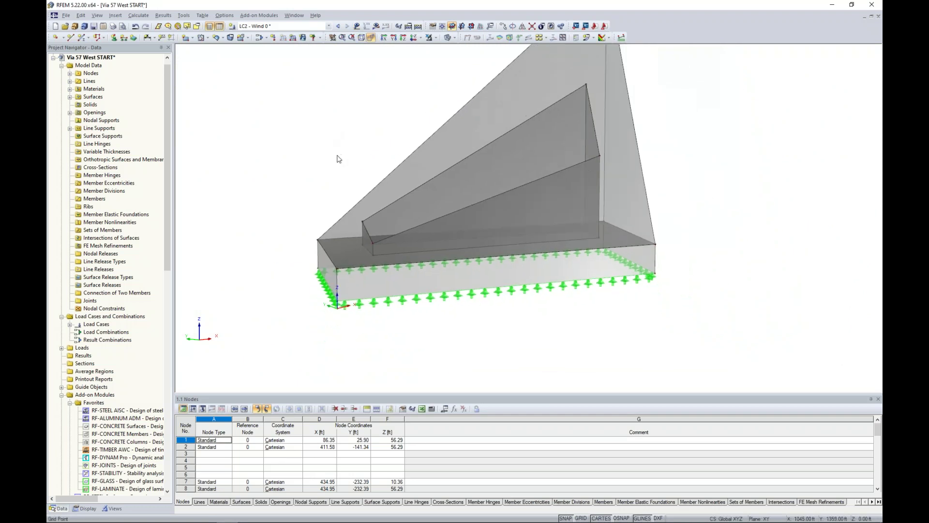
{"action": "middle_click_drag", "start_coordinate": [350, 163], "coordinate": [369, 166], "text": "ctrl"}
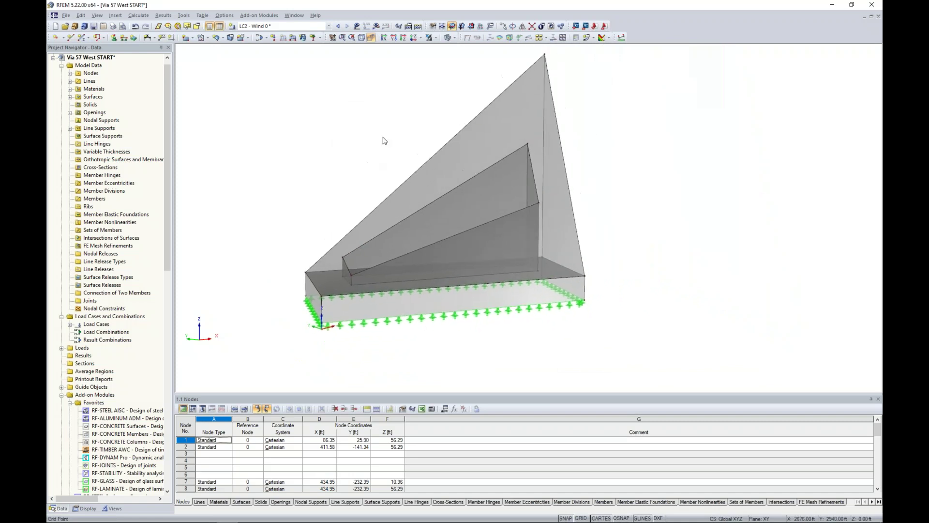
{"action": "left_click", "coordinate": [376, 26]}
{"action": "left_click", "coordinate": [449, 279]}
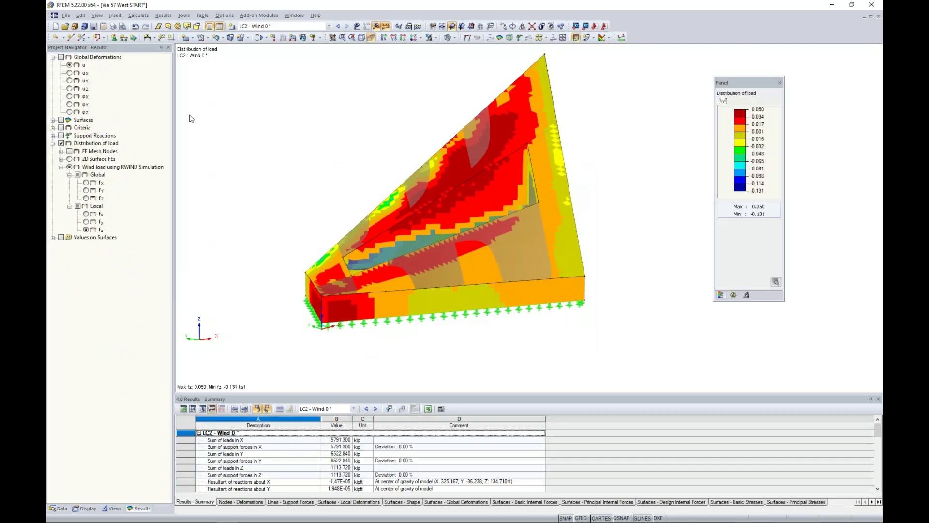
{"action": "middle_click_drag", "start_coordinate": [271, 149], "coordinate": [339, 152]}
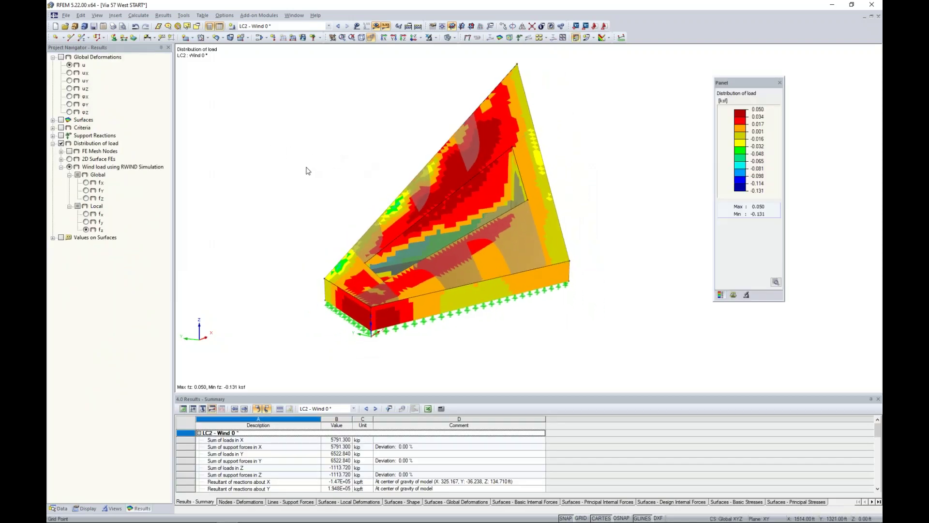
- Show the global deformations u for LC2 and examine the deformed building from the front and the tall rear wall
{"action": "left_click", "coordinate": [62, 57]}
{"action": "left_click", "coordinate": [62, 57]}
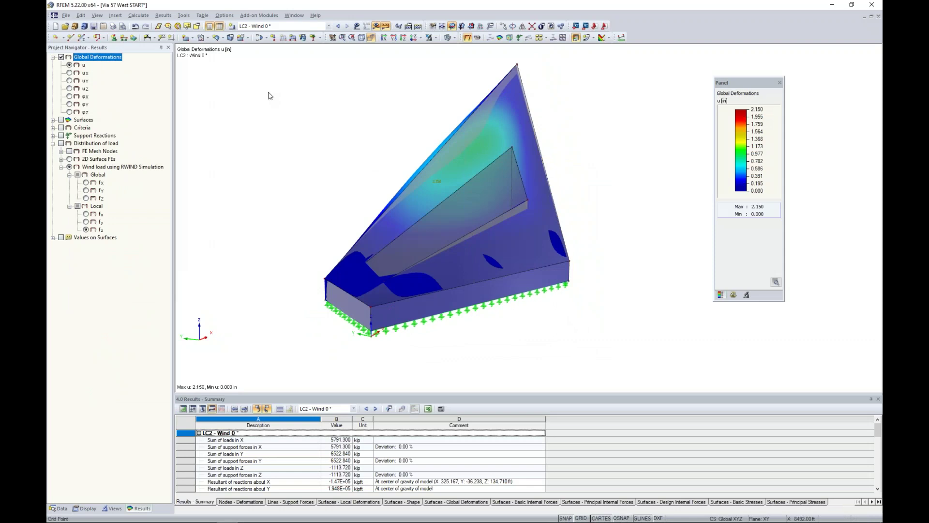
{"action": "middle_click_drag", "start_coordinate": [266, 149], "coordinate": [592, 174], "text": "ctrl"}
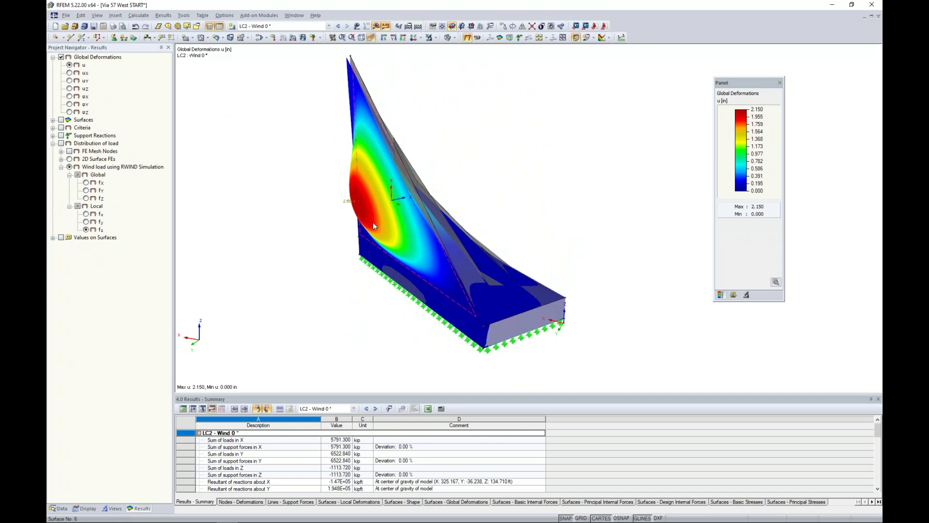
{"action": "middle_click_drag", "start_coordinate": [467, 207], "coordinate": [433, 328], "text": "ctrl"}
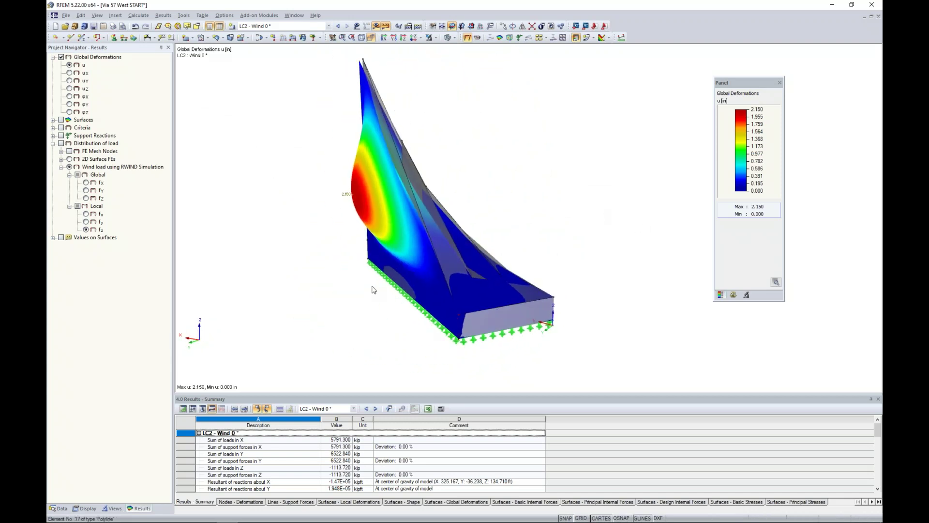
{"action": "middle_click_drag", "start_coordinate": [602, 245], "coordinate": [244, 228], "text": "ctrl"}
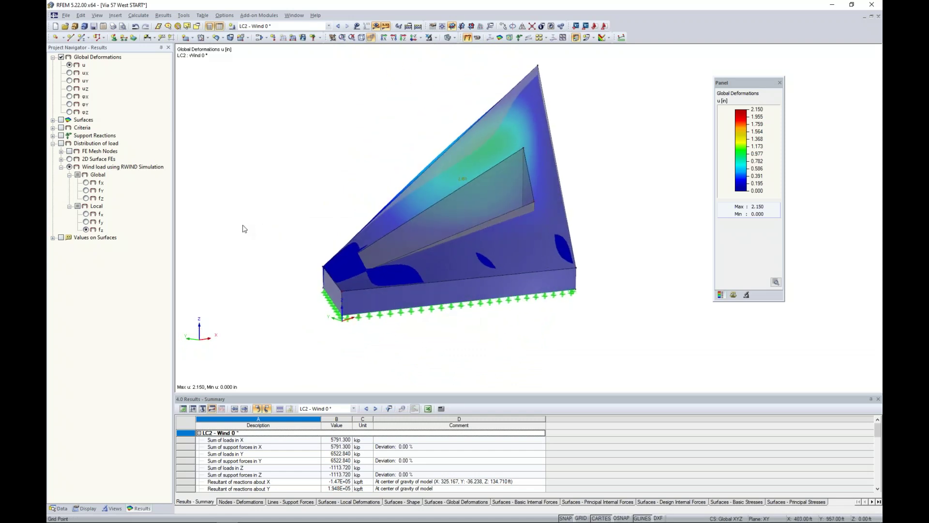
- Show the RWIND wind load distribution in the global fX and fY directions and examine it around the building
{"action": "left_click", "coordinate": [61, 144]}
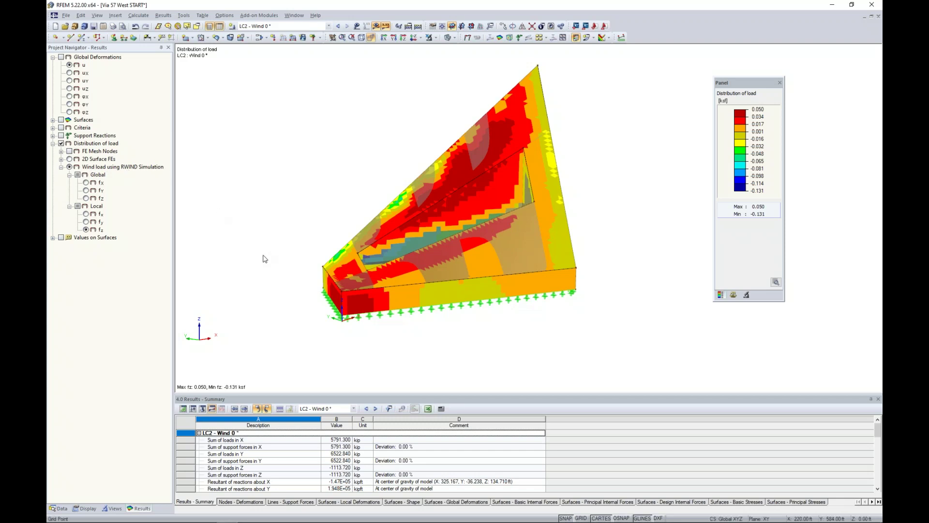
{"action": "middle_click_drag", "start_coordinate": [259, 255], "coordinate": [280, 257]}
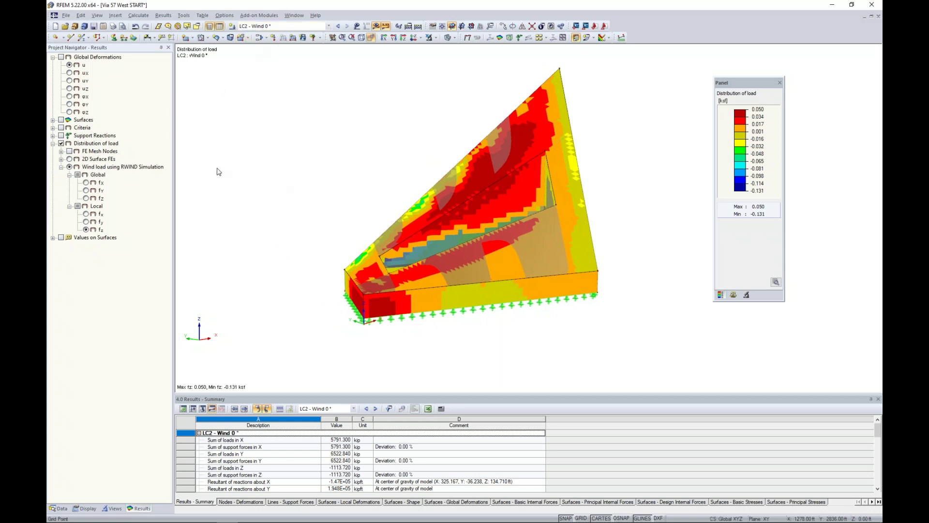
{"action": "left_click", "coordinate": [85, 184]}
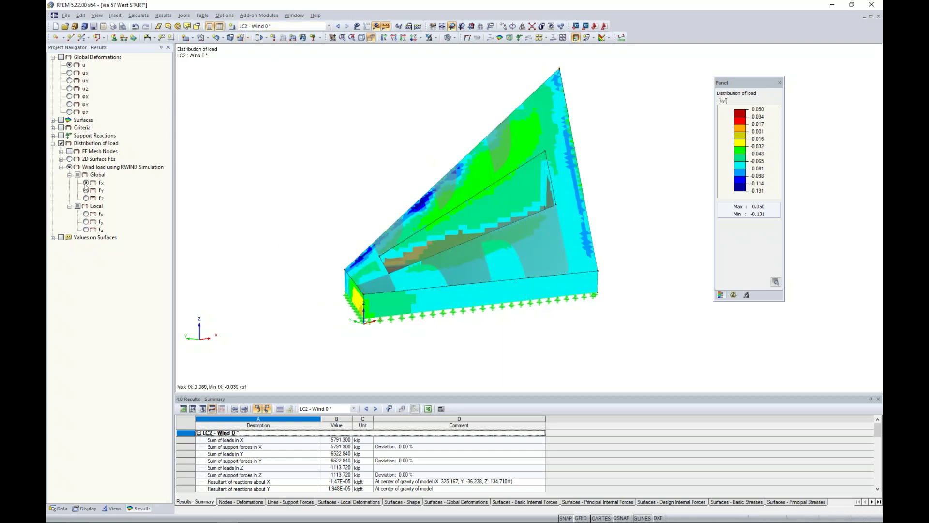
{"action": "middle_click_drag", "start_coordinate": [292, 284], "coordinate": [383, 256], "text": "ctrl"}
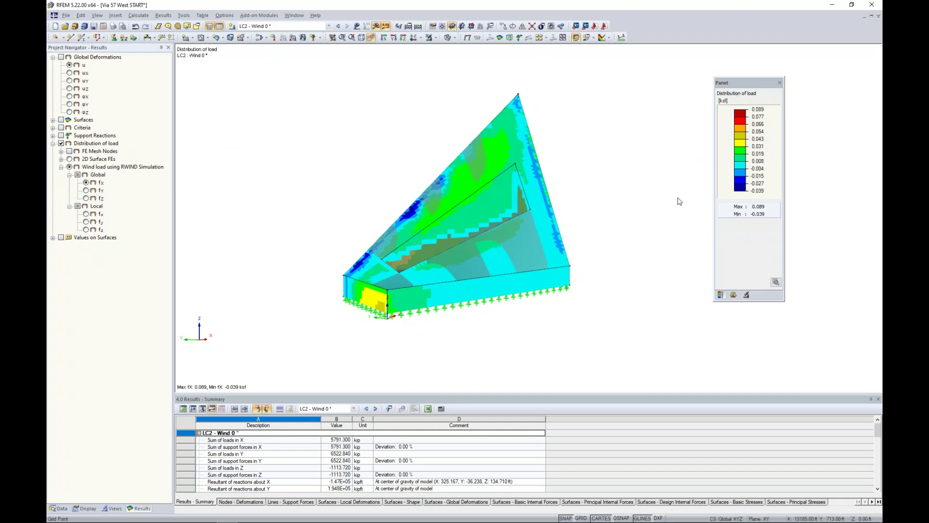
{"action": "scroll", "coordinate": [420, 314], "scroll_direction": "up", "scroll_amount": 2}
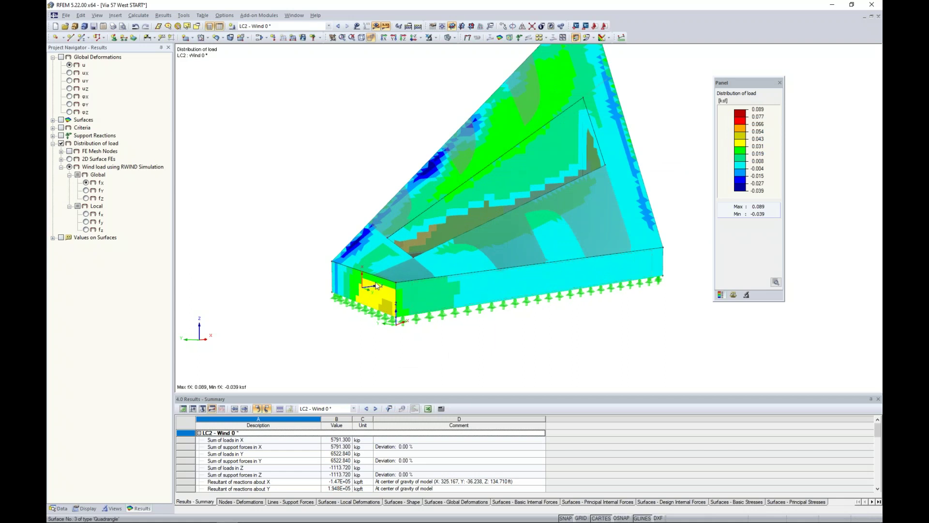
{"action": "middle_click_drag", "start_coordinate": [286, 207], "coordinate": [473, 251], "text": "ctrl"}
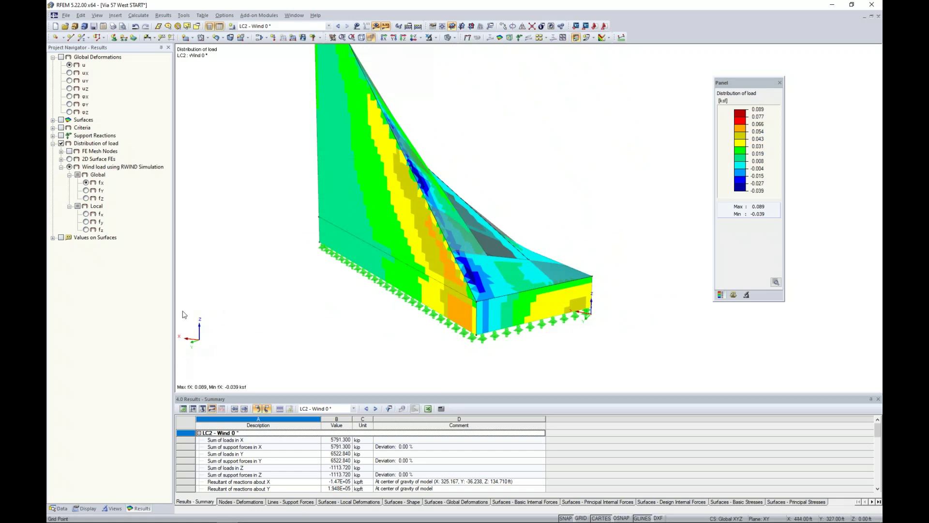
{"action": "left_click", "coordinate": [87, 191]}
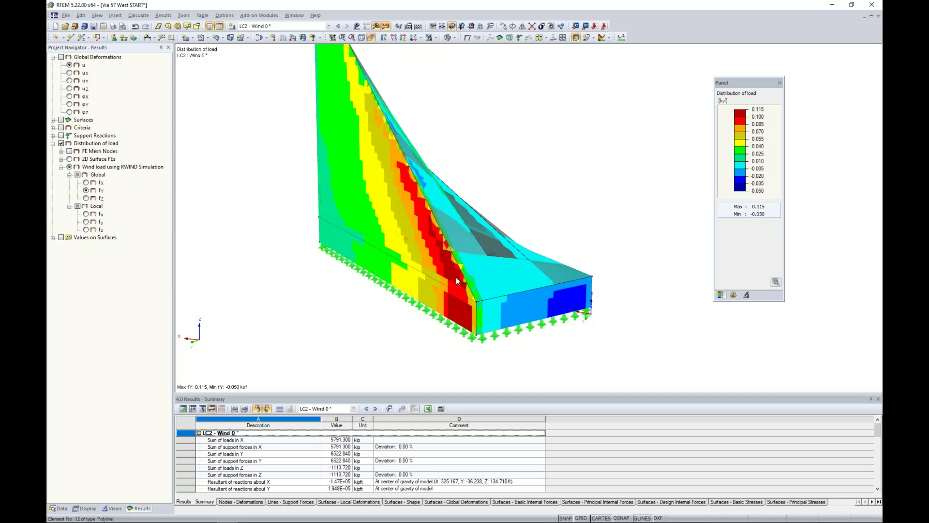
{"action": "middle_click_drag", "start_coordinate": [632, 209], "coordinate": [243, 145], "text": "ctrl"}
- Switch the wind load distribution to local fz and examine the front faces and the inner courtyard
{"action": "left_click", "coordinate": [86, 230]}
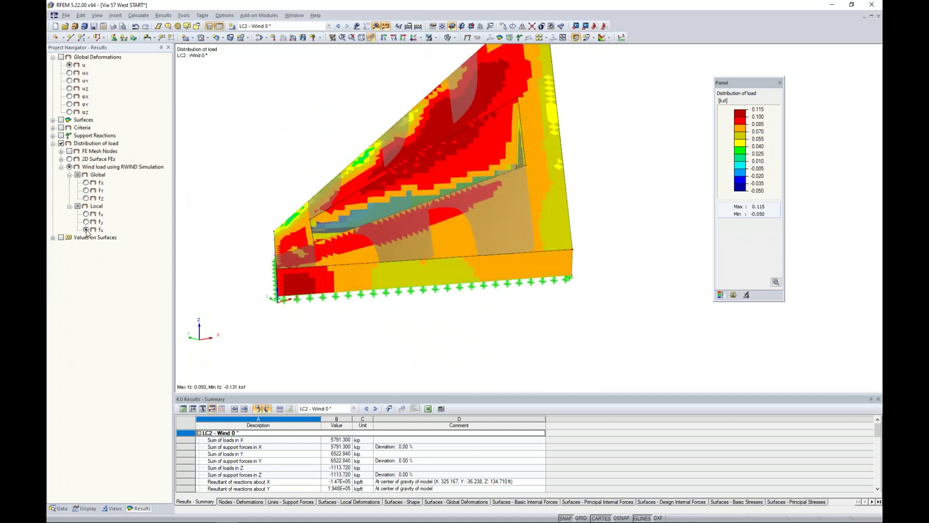
{"action": "middle_click_drag", "start_coordinate": [359, 337], "coordinate": [564, 300], "text": "ctrl"}
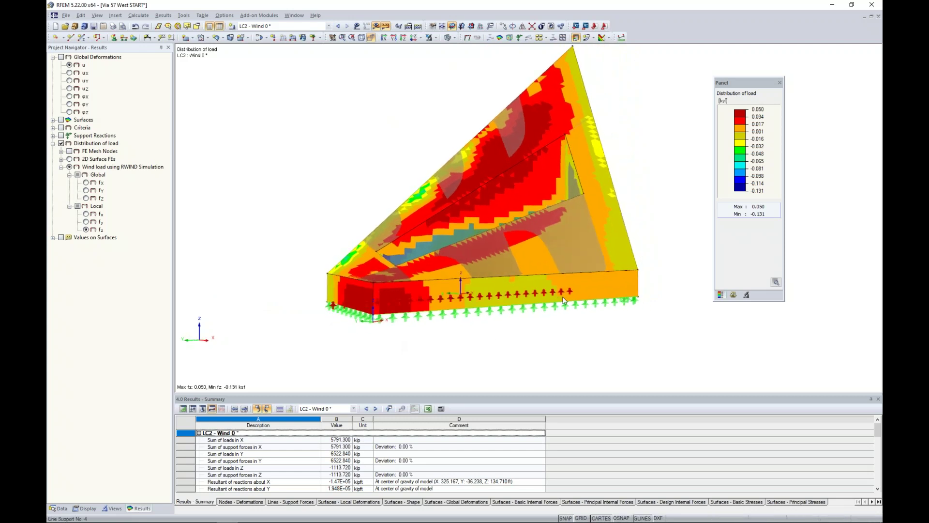
{"action": "scroll", "coordinate": [460, 336], "scroll_direction": "up", "scroll_amount": 3}
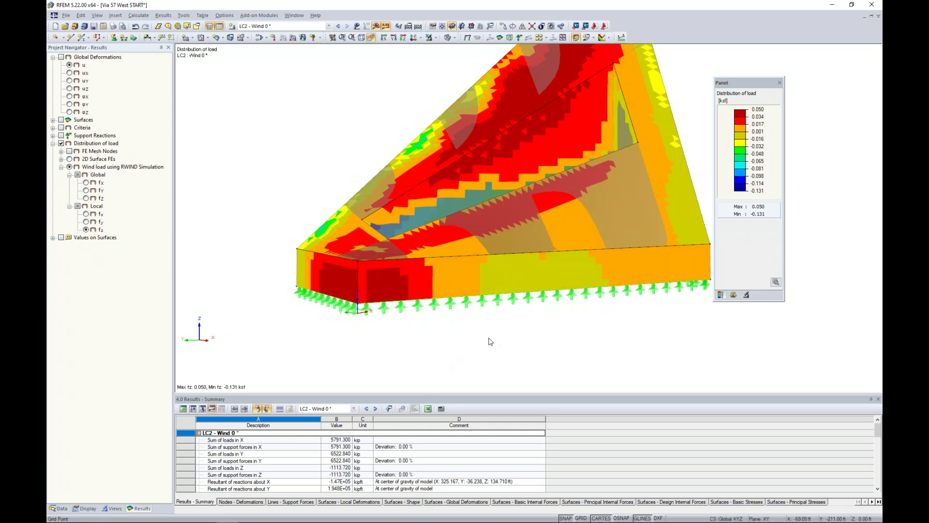
{"action": "middle_click_drag", "start_coordinate": [306, 122], "coordinate": [386, 163], "text": "ctrl"}
{"action": "middle_click_drag", "start_coordinate": [301, 218], "coordinate": [422, 221], "text": "ctrl"}
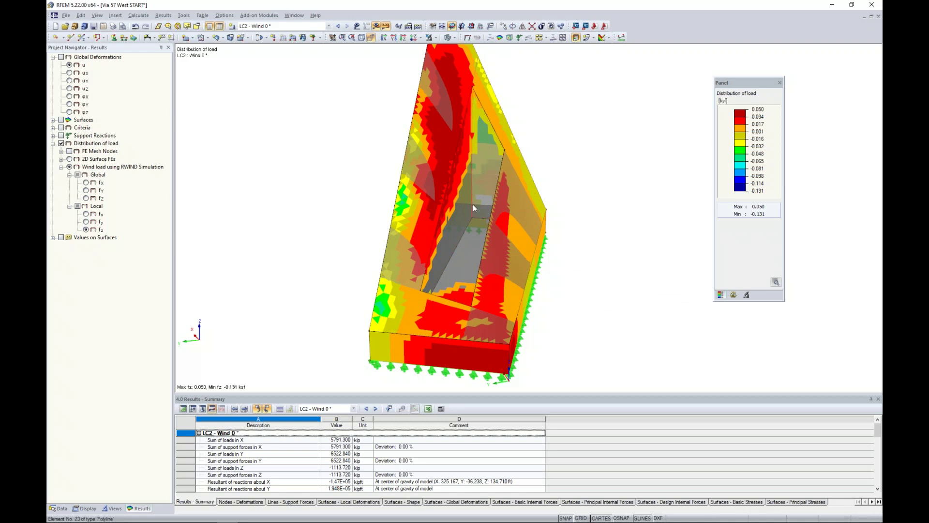
{"action": "scroll", "coordinate": [473, 241], "scroll_direction": "up", "scroll_amount": 3}
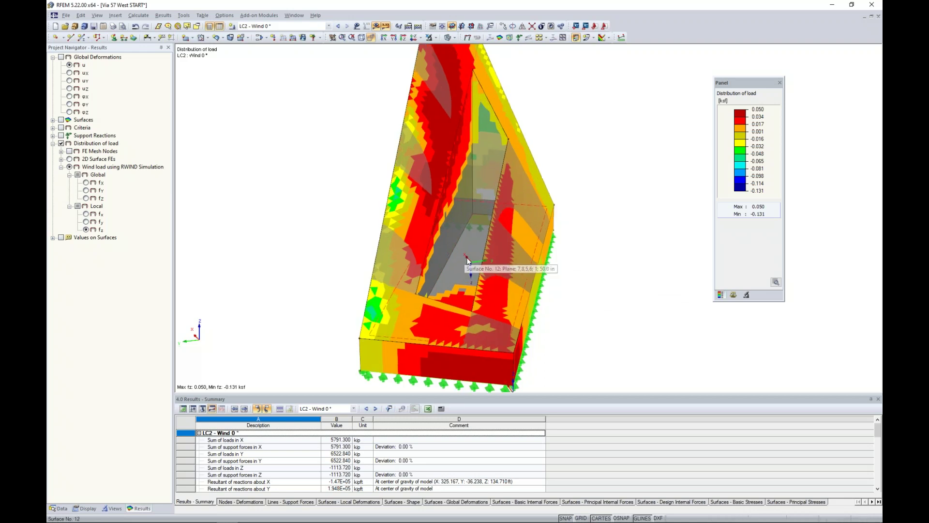
{"action": "scroll", "coordinate": [457, 247], "scroll_direction": "down", "scroll_amount": 1}
{"action": "middle_click_drag", "start_coordinate": [632, 263], "coordinate": [436, 233], "text": "ctrl"}
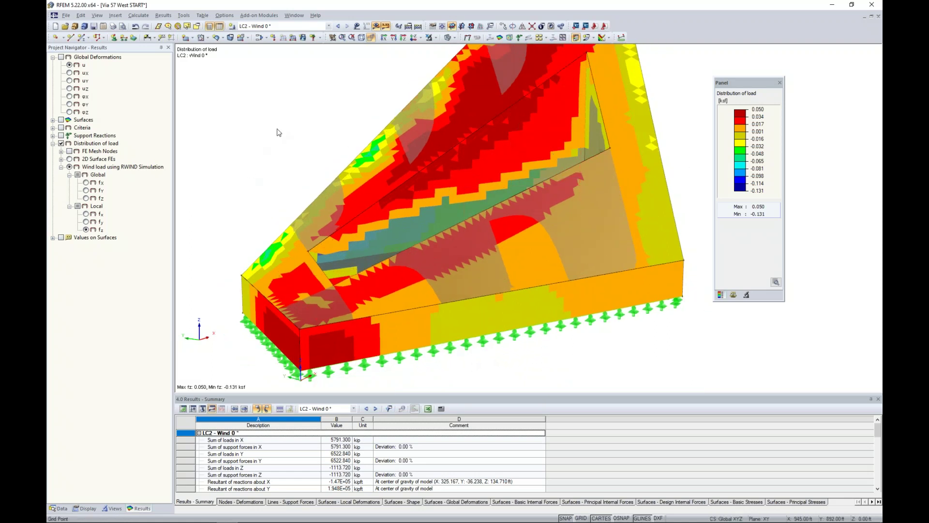
- Set the action category of load case LC2 Wind 0° to Wind in the load case settings
{"action": "left_click", "coordinate": [260, 38]}
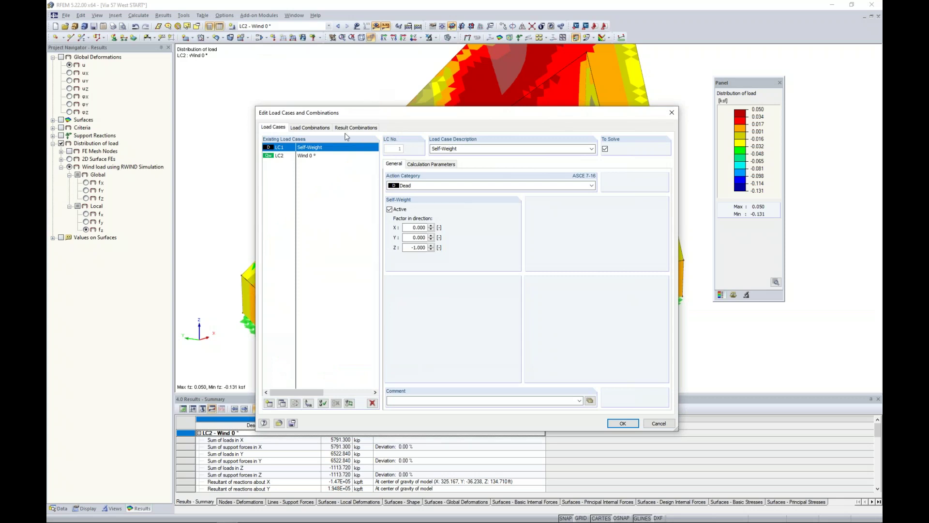
{"action": "left_click", "coordinate": [308, 160]}
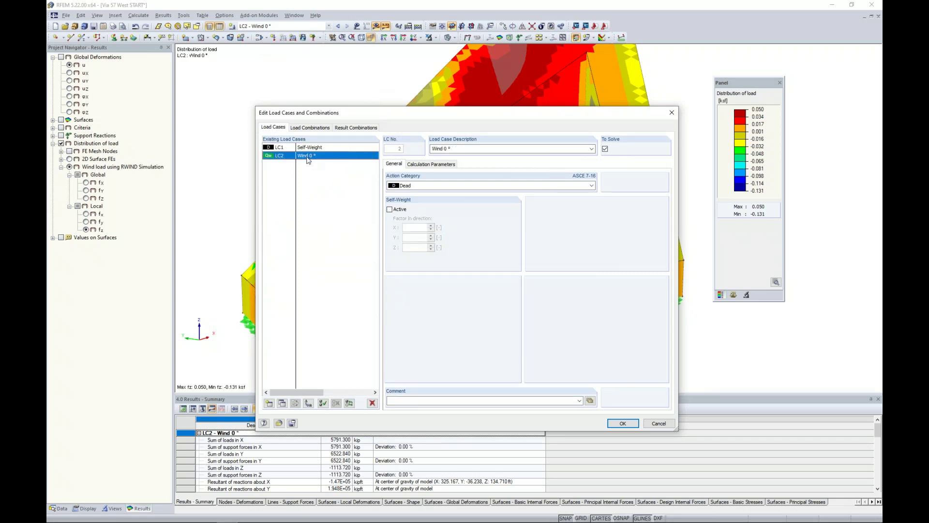
{"action": "left_click", "coordinate": [411, 186]}
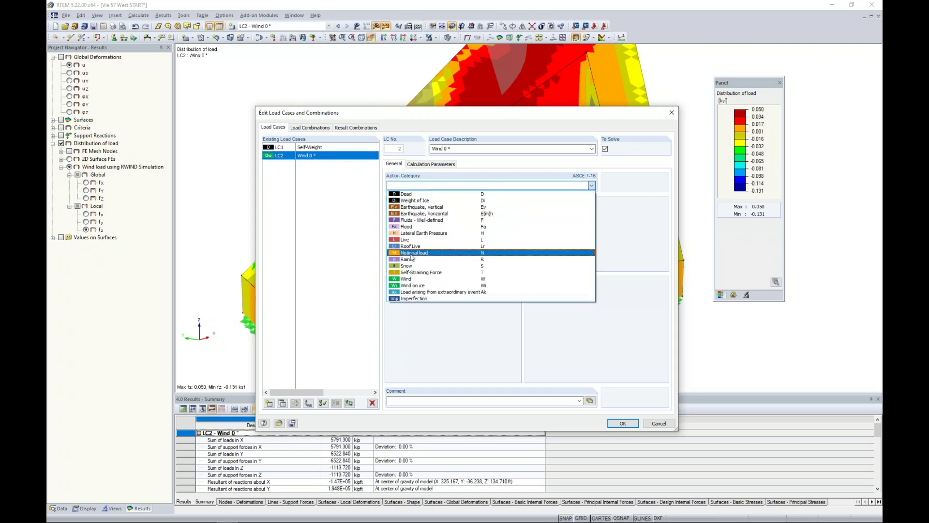
{"action": "left_click", "coordinate": [405, 279]}
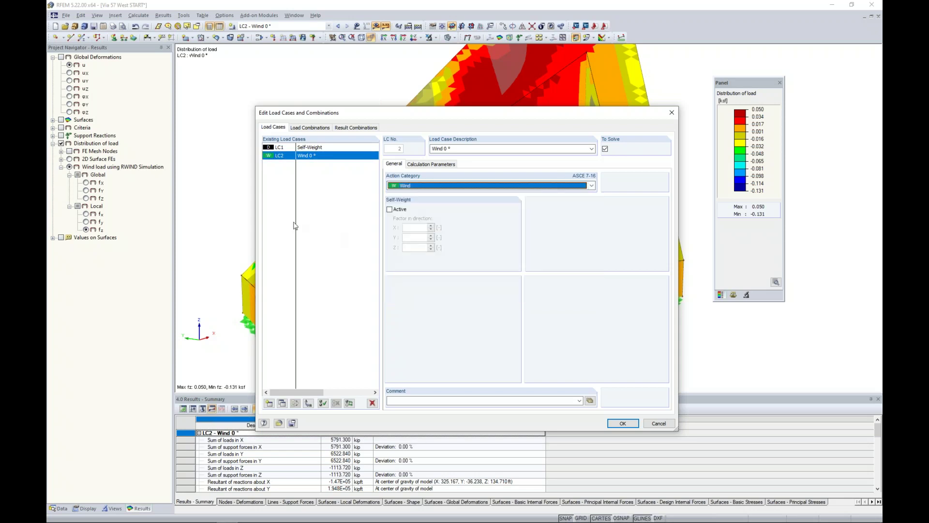
- Build a load combination from 1.40 LC1 Self-Weight and 1.00 LC2 Wind 0°, and discard the dialog's changes
{"action": "left_click", "coordinate": [311, 127]}
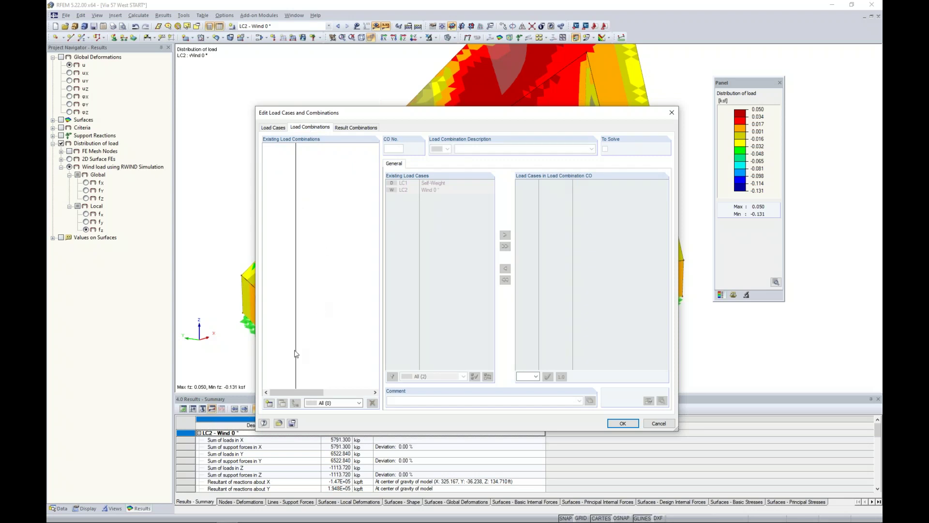
{"action": "left_click", "coordinate": [269, 403]}
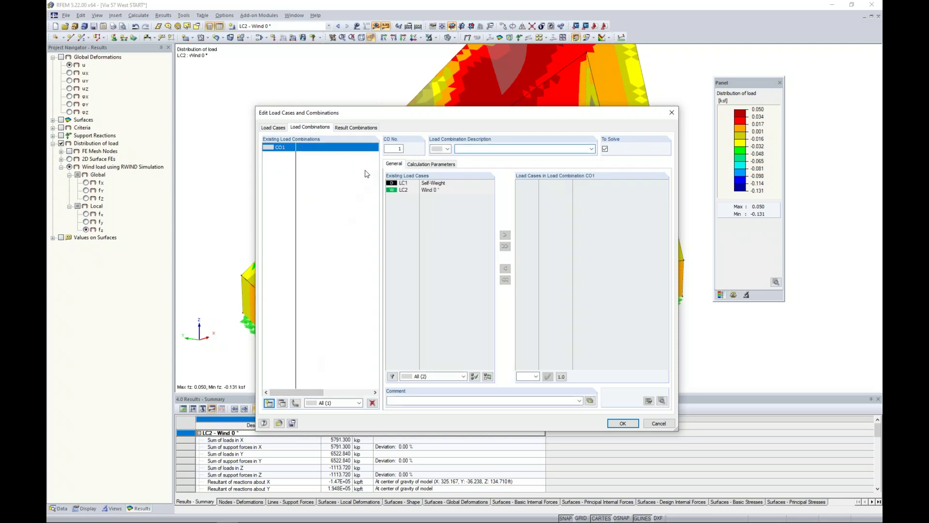
{"action": "double_click", "coordinate": [426, 183]}
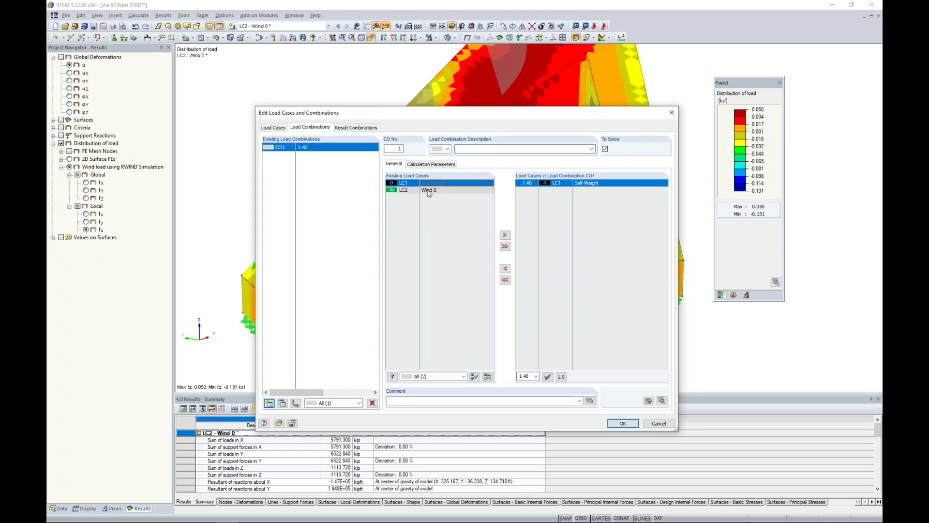
{"action": "double_click", "coordinate": [426, 190]}
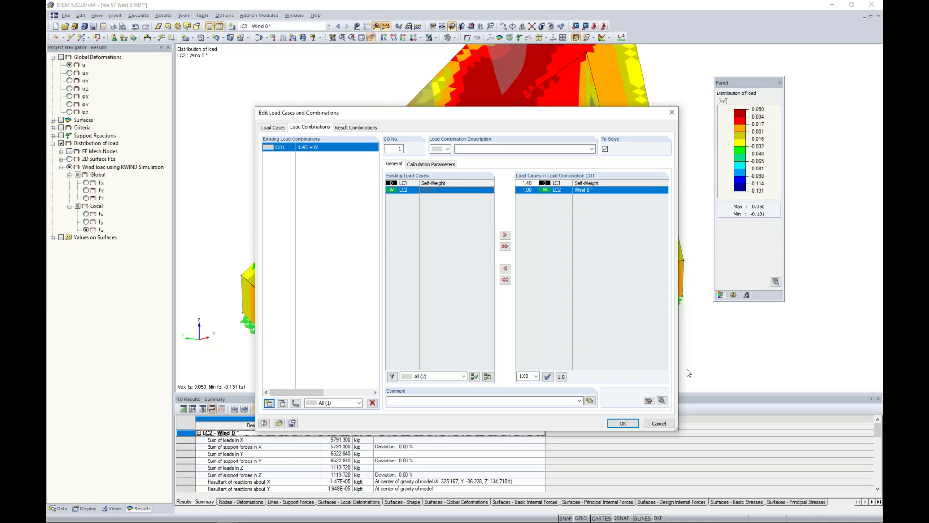
{"action": "left_click", "coordinate": [660, 422]}
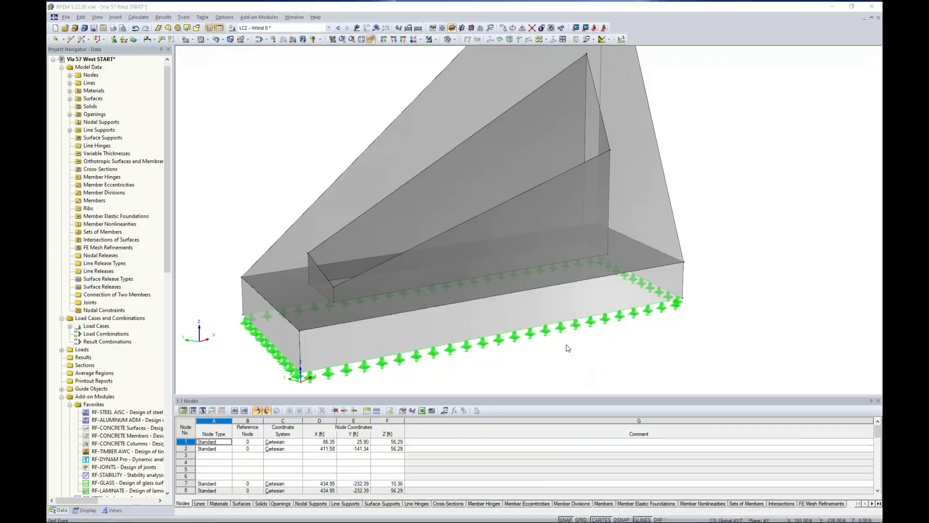
- Switch from RFEM to the presentation with the More Information slide
{"action": "key", "text": "super+Tab"}
{"action": "left_click", "coordinate": [194, 260]}
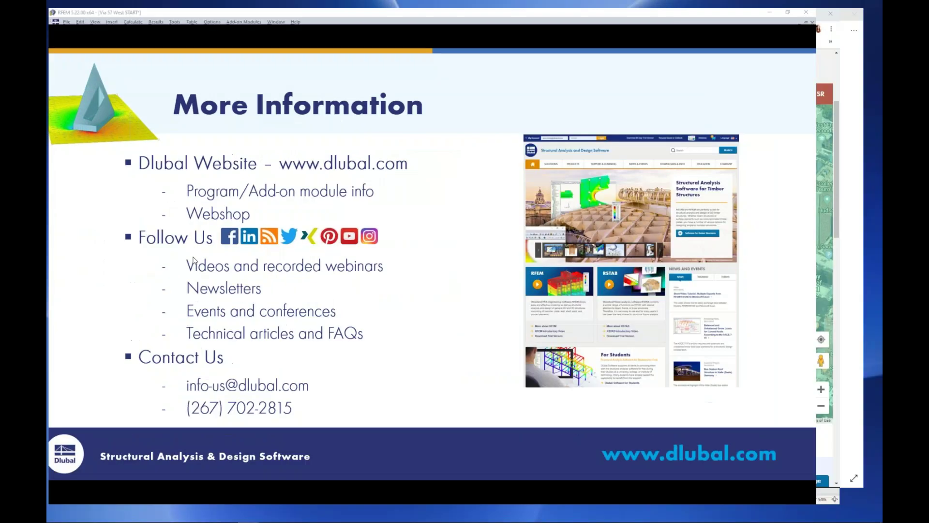